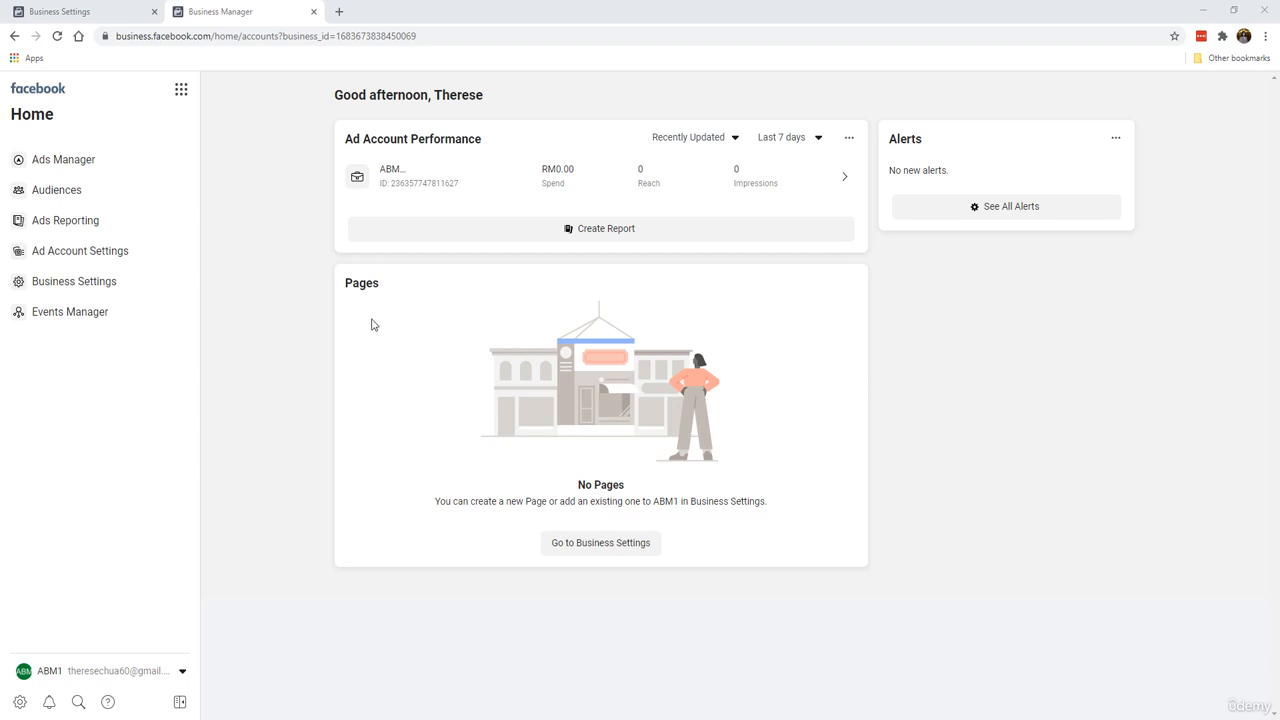
Step: Open Business Settings and try to add the existing Facebook page Bee Em Vee
{"action": "left_click", "coordinate": [579, 547]}
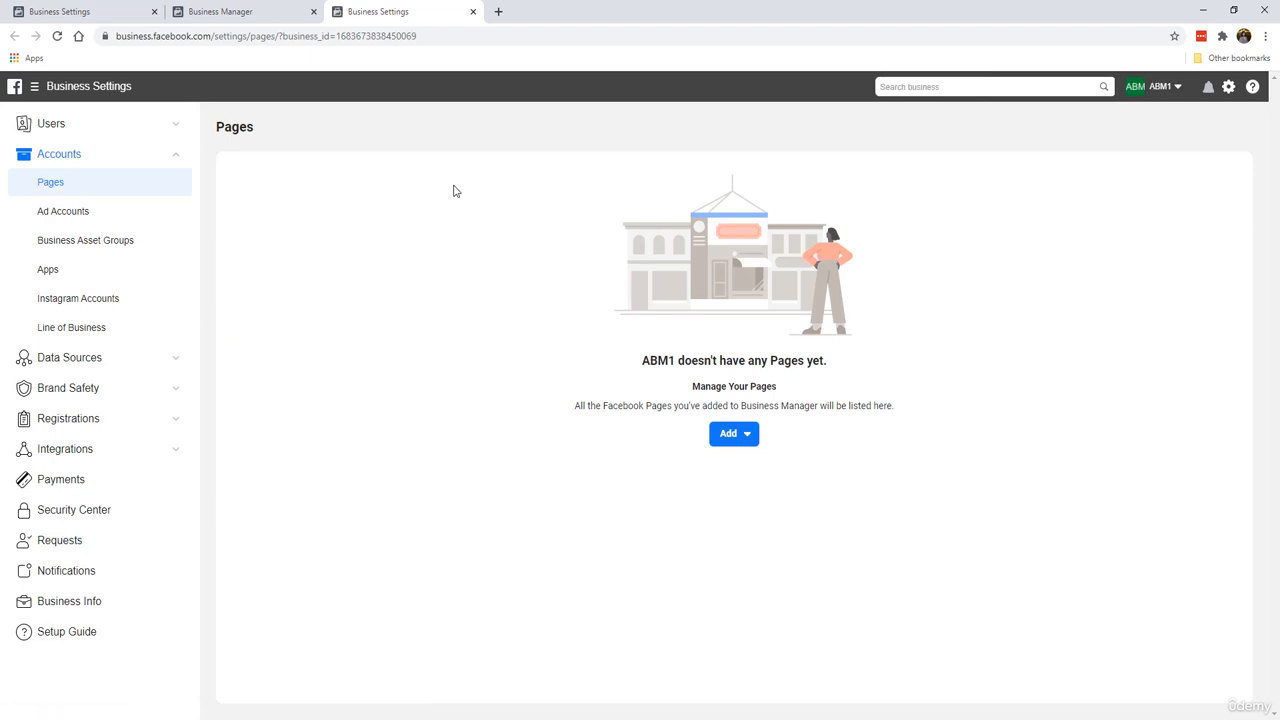
{"action": "left_click", "coordinate": [736, 434]}
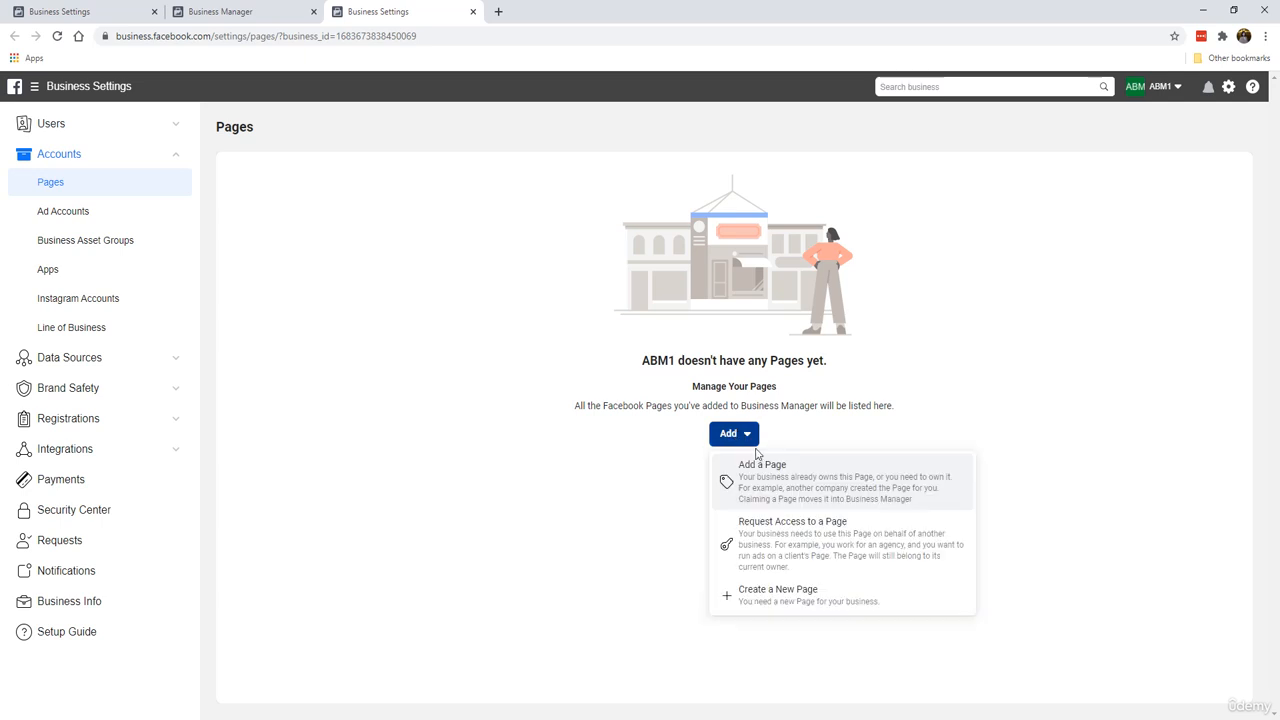
{"action": "left_click", "coordinate": [800, 498]}
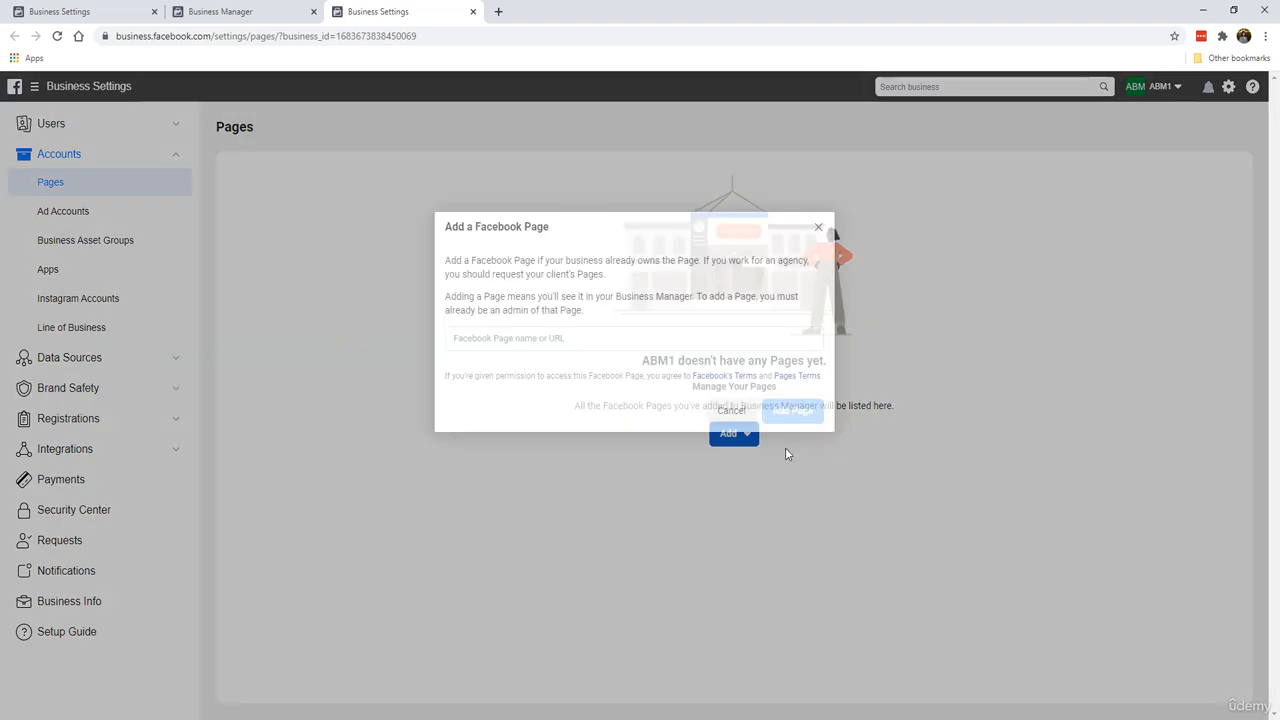
{"action": "left_click", "coordinate": [577, 333]}
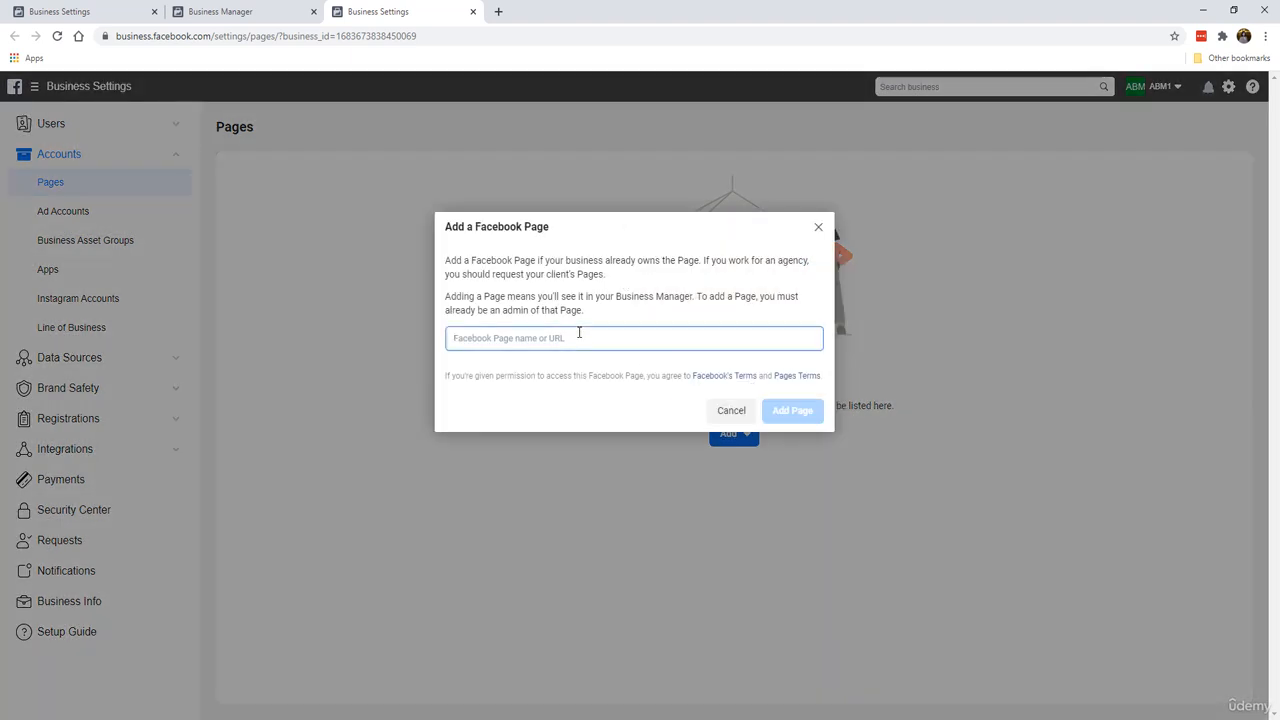
{"action": "type", "text": "bee em vee"}
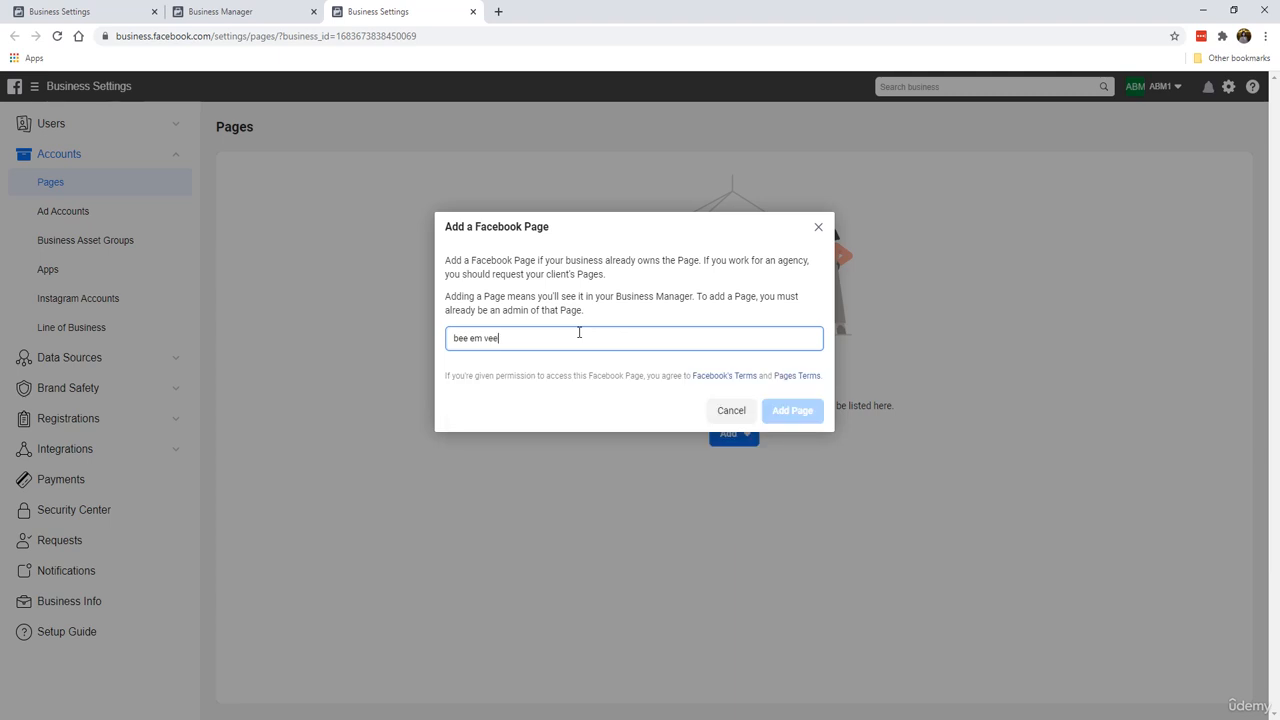
{"action": "left_click", "coordinate": [586, 368]}
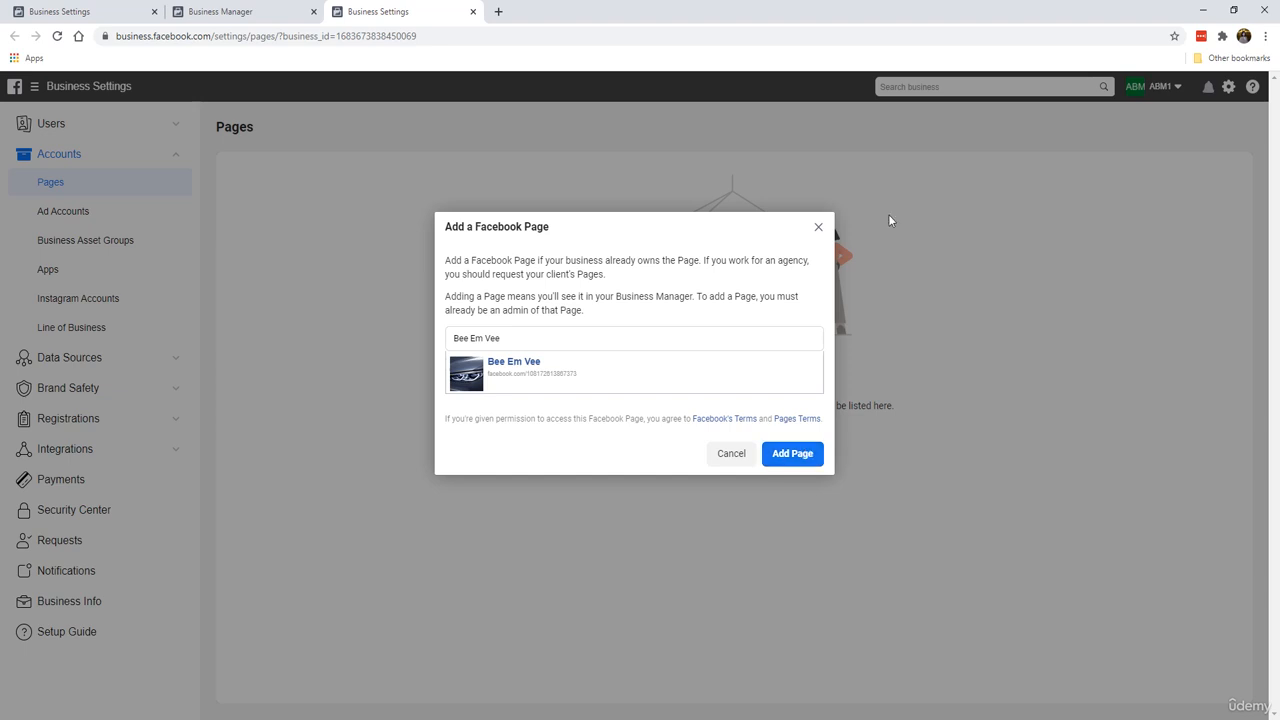
{"action": "left_click", "coordinate": [818, 227]}
{"action": "left_click", "coordinate": [732, 440]}
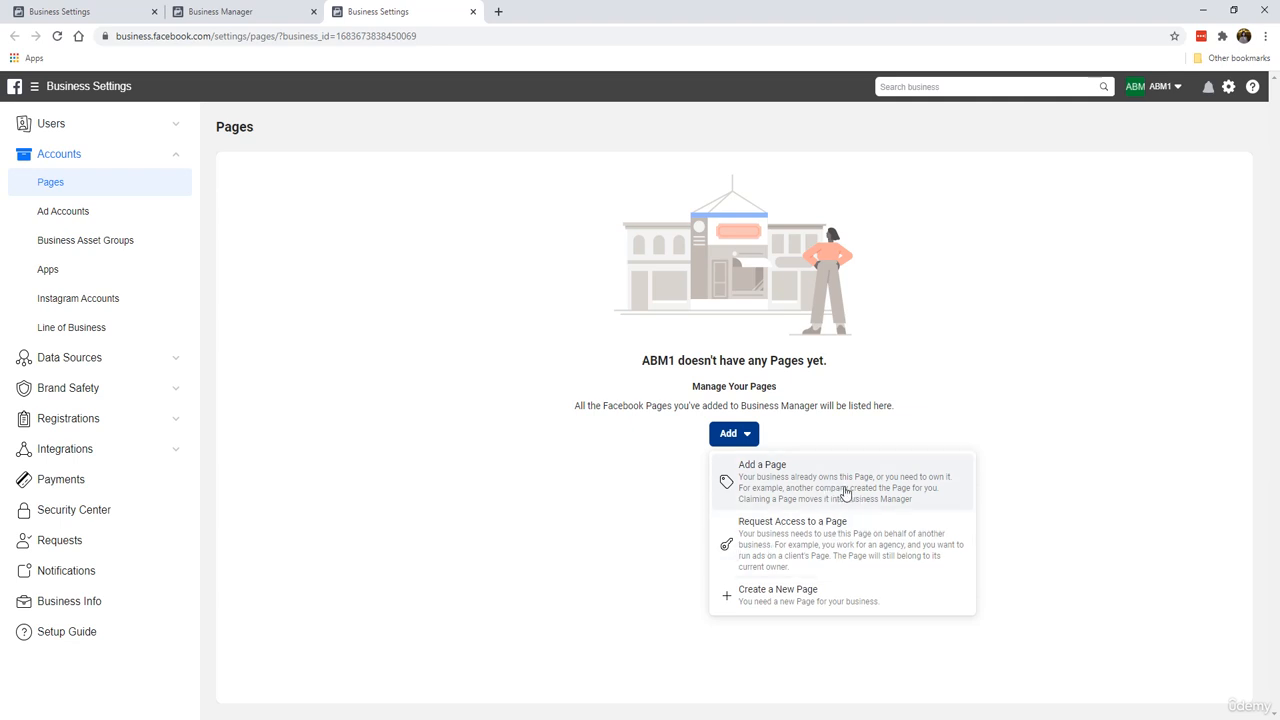
{"action": "left_click", "coordinate": [767, 601]}
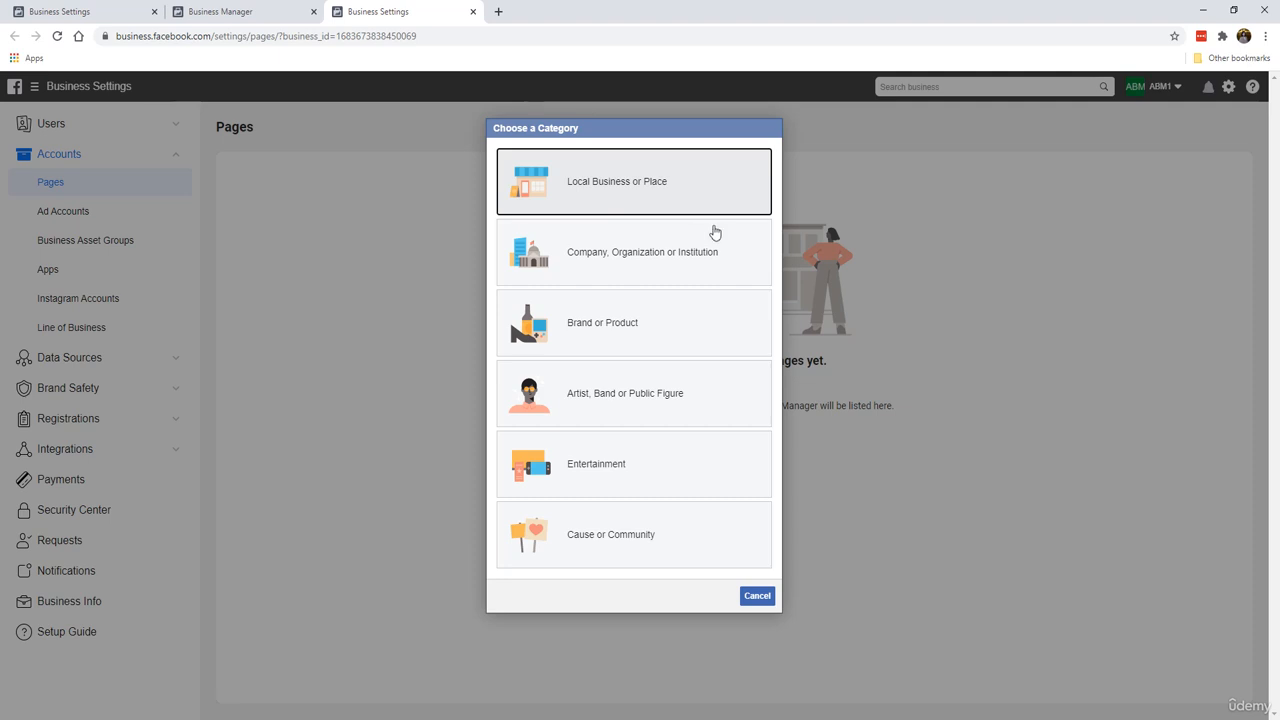
{"action": "left_click", "coordinate": [717, 263]}
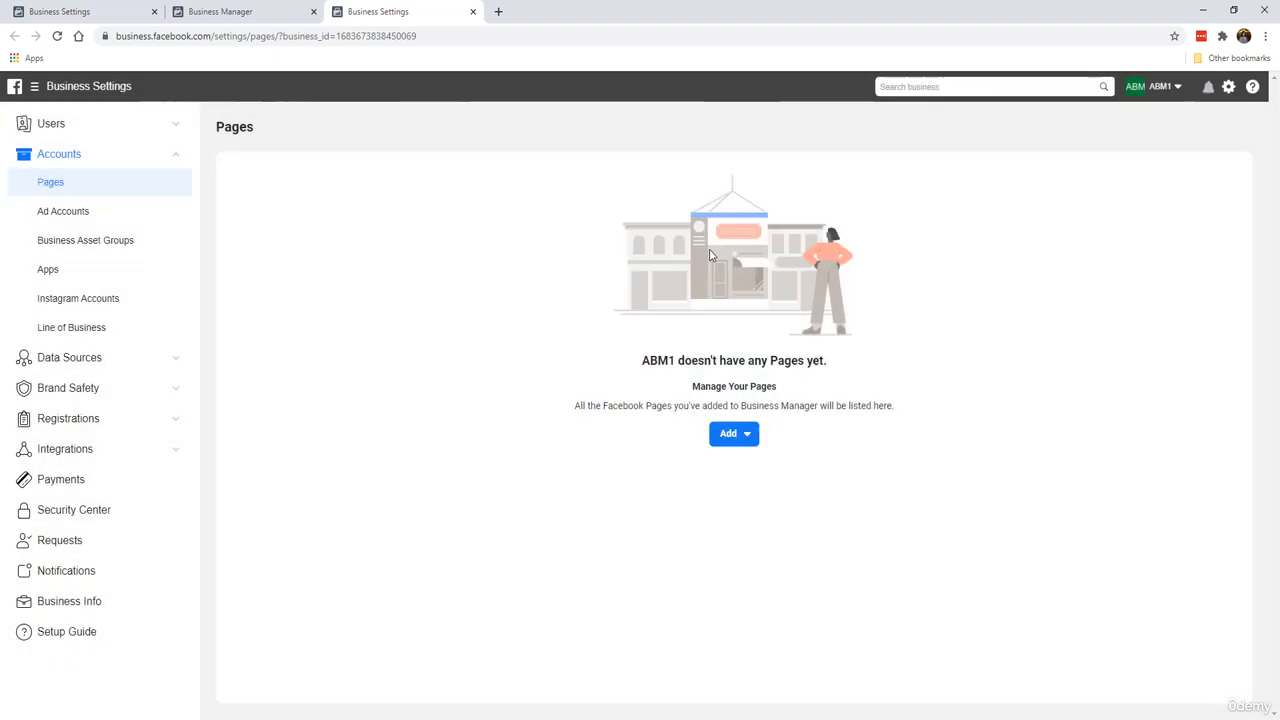
{"action": "left_click", "coordinate": [756, 344]}
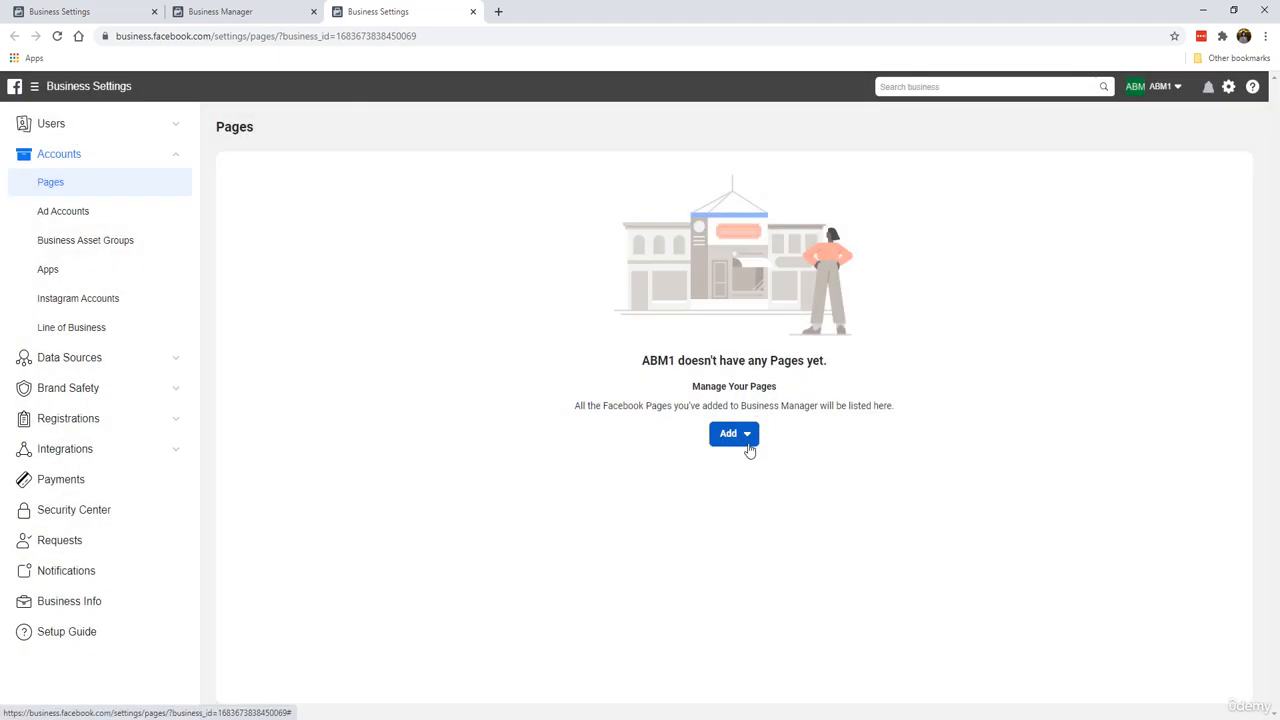
Step: Start creating a new Brand or Product page named BMW Motorworks
{"action": "left_click", "coordinate": [745, 438]}
{"action": "left_click", "coordinate": [757, 590]}
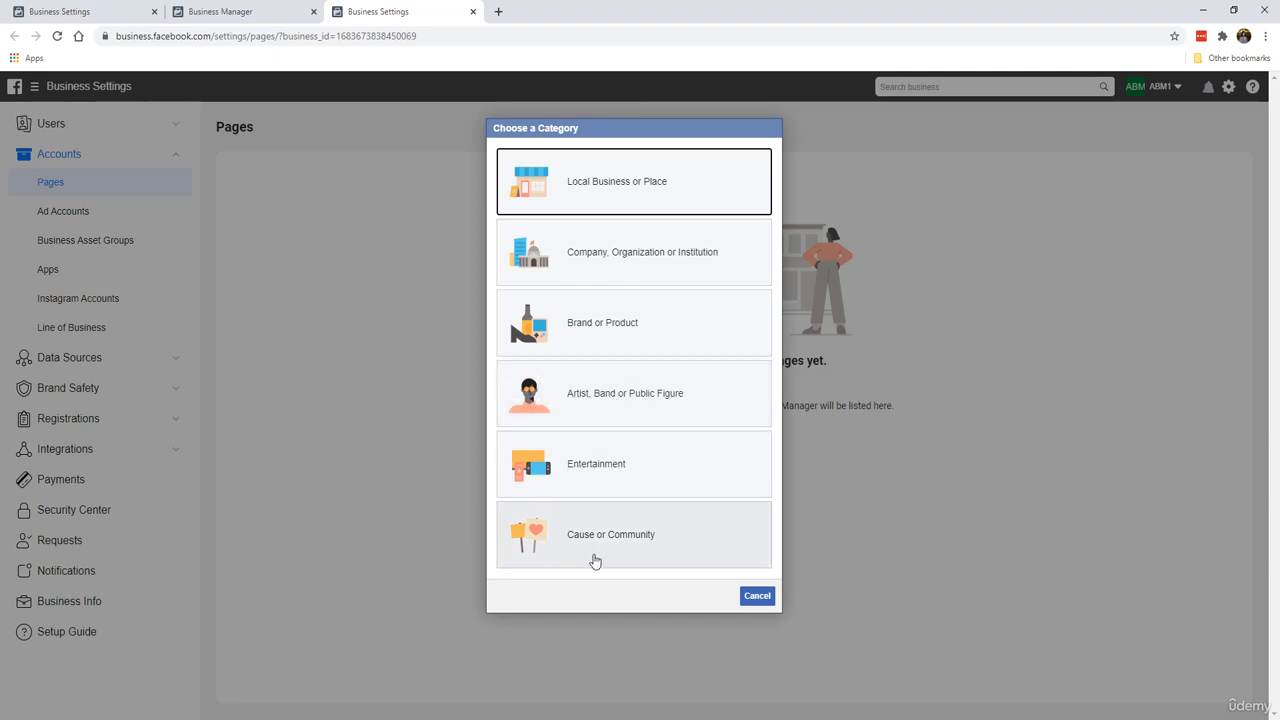
{"action": "left_click", "coordinate": [603, 306]}
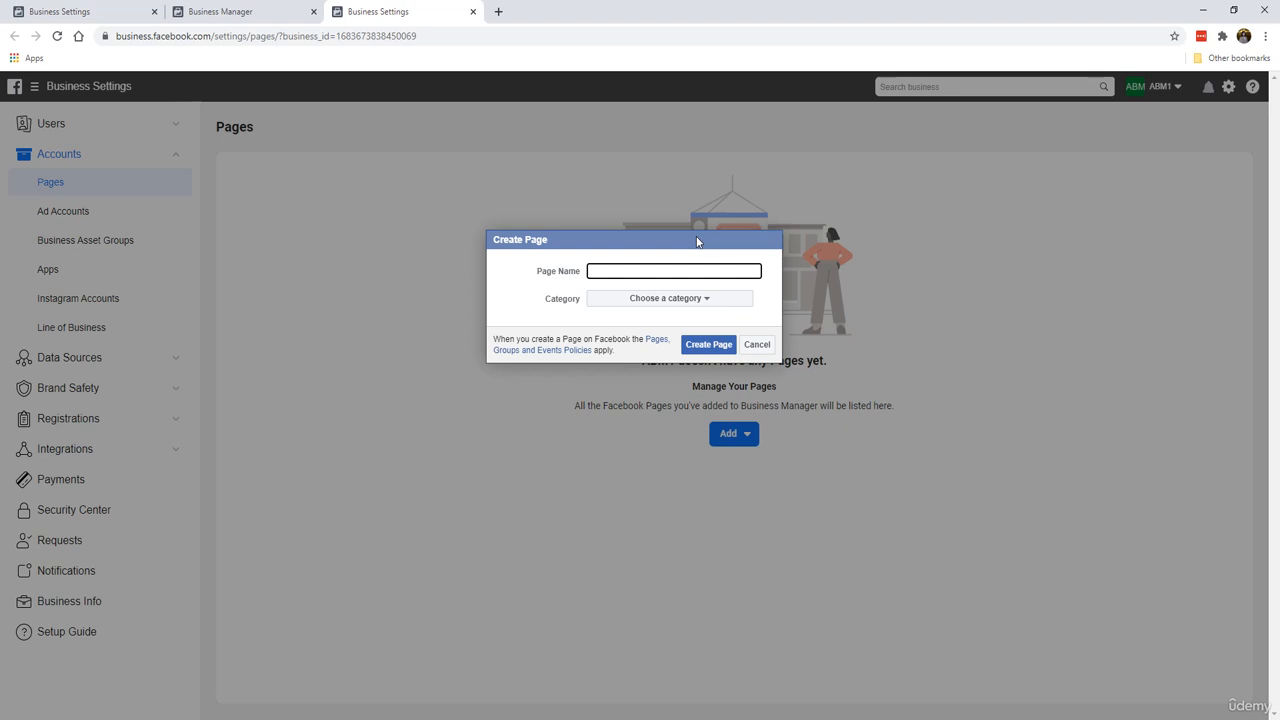
{"action": "type", "text": "BMW Motorworks"}
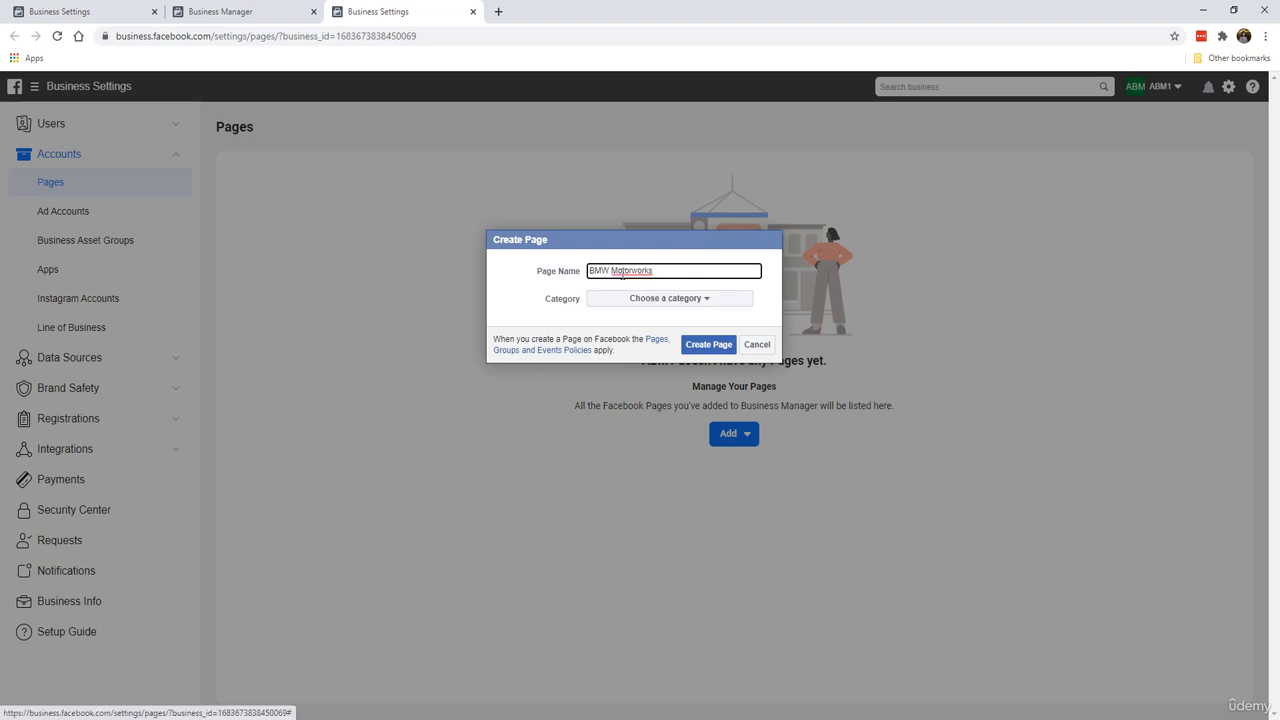
Step: Set the new page's category to Cars and create the page
{"action": "left_click", "coordinate": [622, 305]}
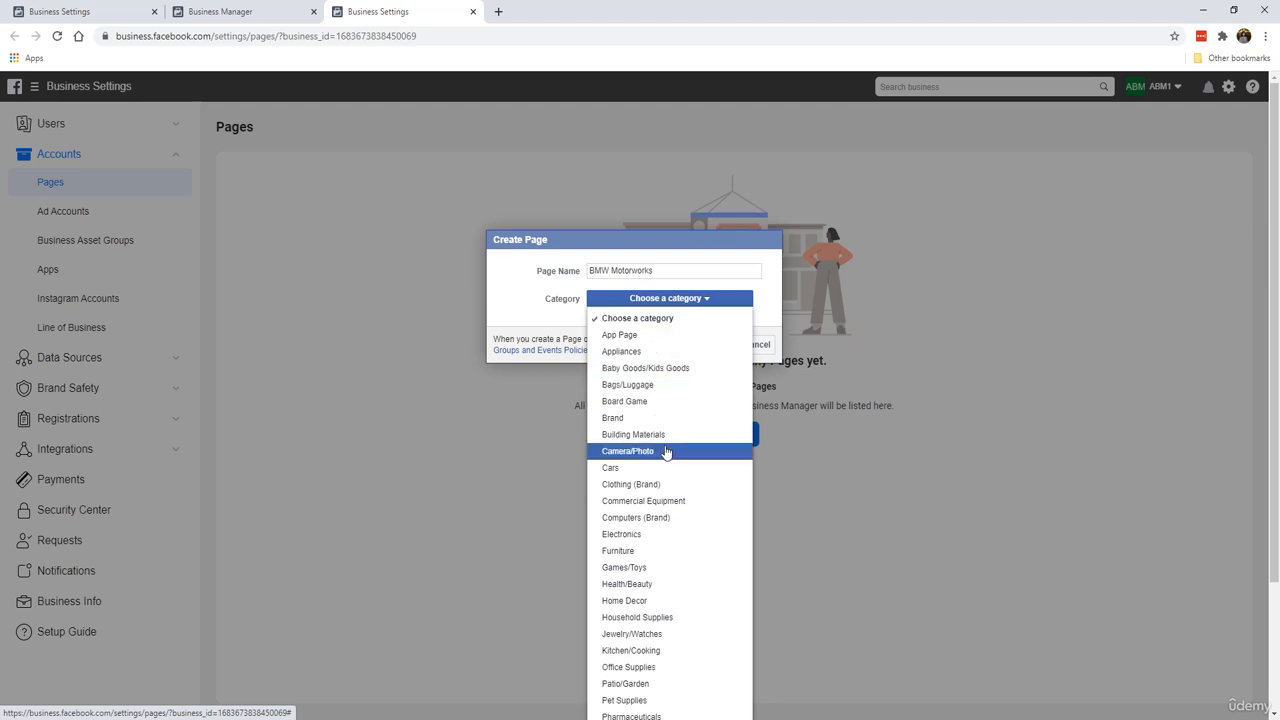
{"action": "scroll", "coordinate": [667, 454], "scroll_direction": "down", "scroll_amount": 1}
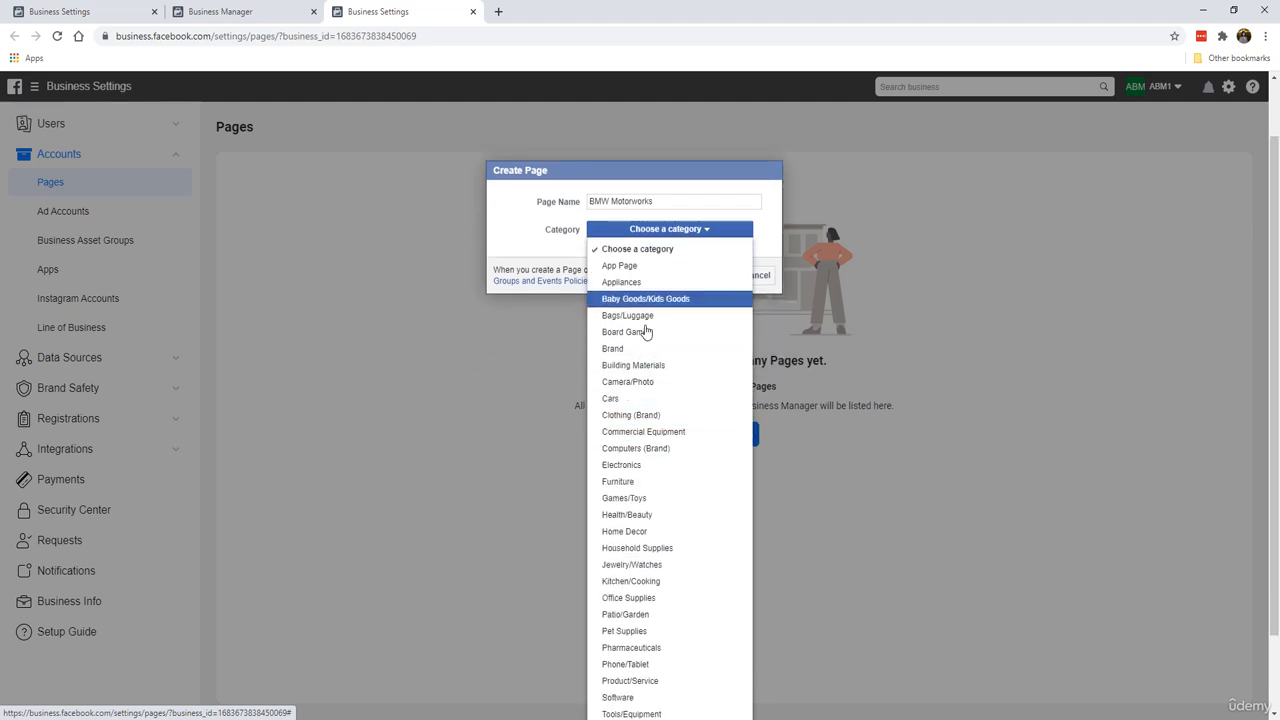
{"action": "scroll", "coordinate": [652, 400], "scroll_direction": "down", "scroll_amount": 1}
{"action": "scroll", "coordinate": [661, 462], "scroll_direction": "down", "scroll_amount": 1}
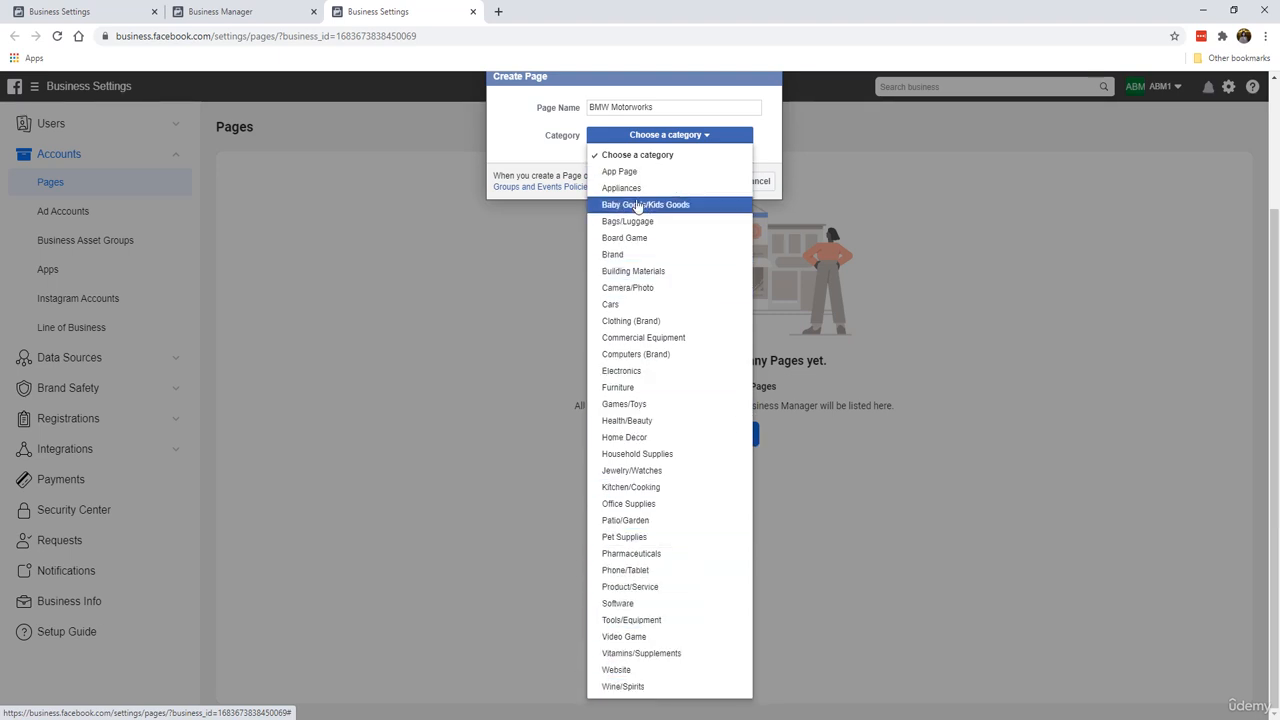
{"action": "left_click", "coordinate": [679, 303]}
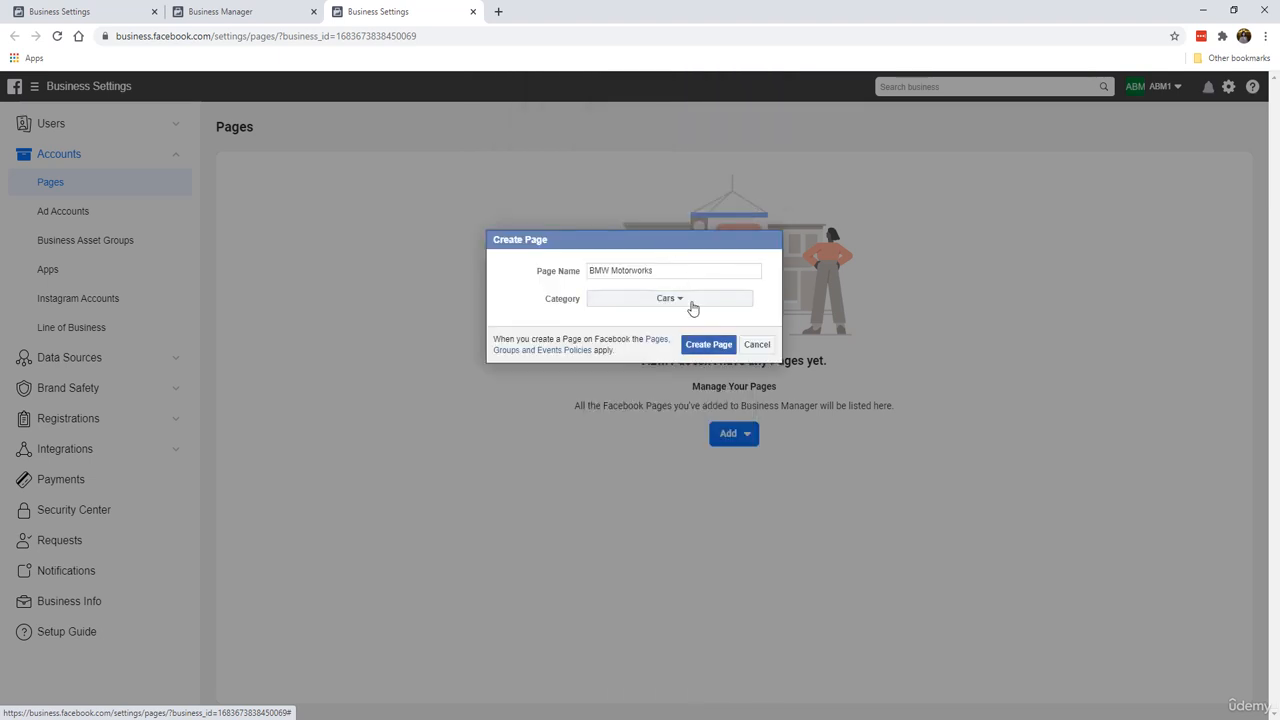
{"action": "left_click", "coordinate": [705, 346]}
{"action": "left_click", "coordinate": [705, 350]}
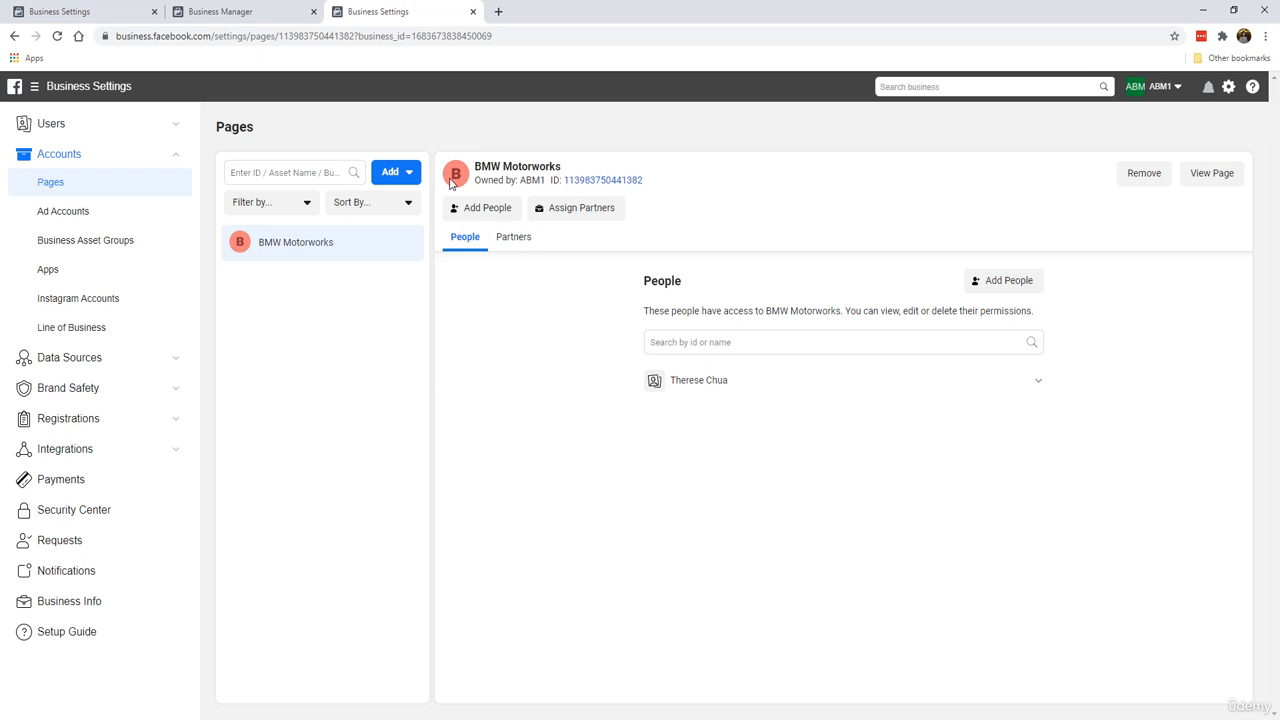
Step: Open the BMW Motorworks page and dismiss its two information banners
{"action": "left_click", "coordinate": [1209, 175]}
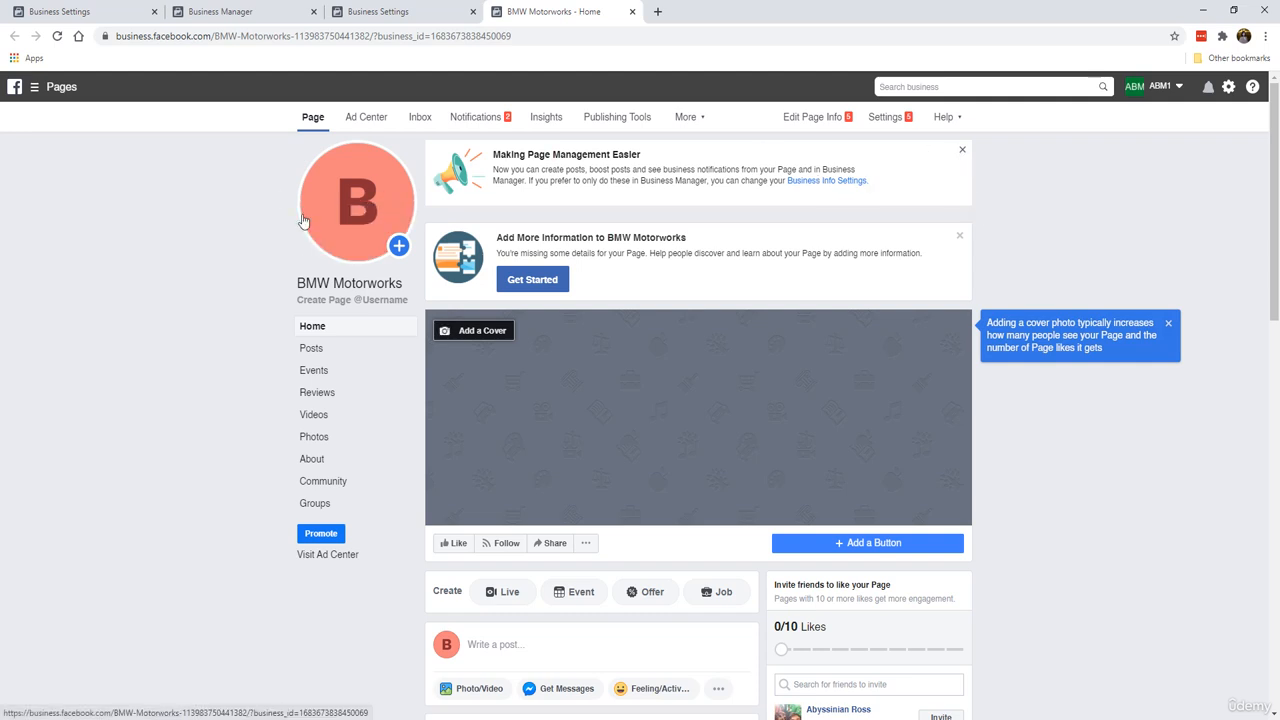
{"action": "mouse_move", "coordinate": [378, 200]}
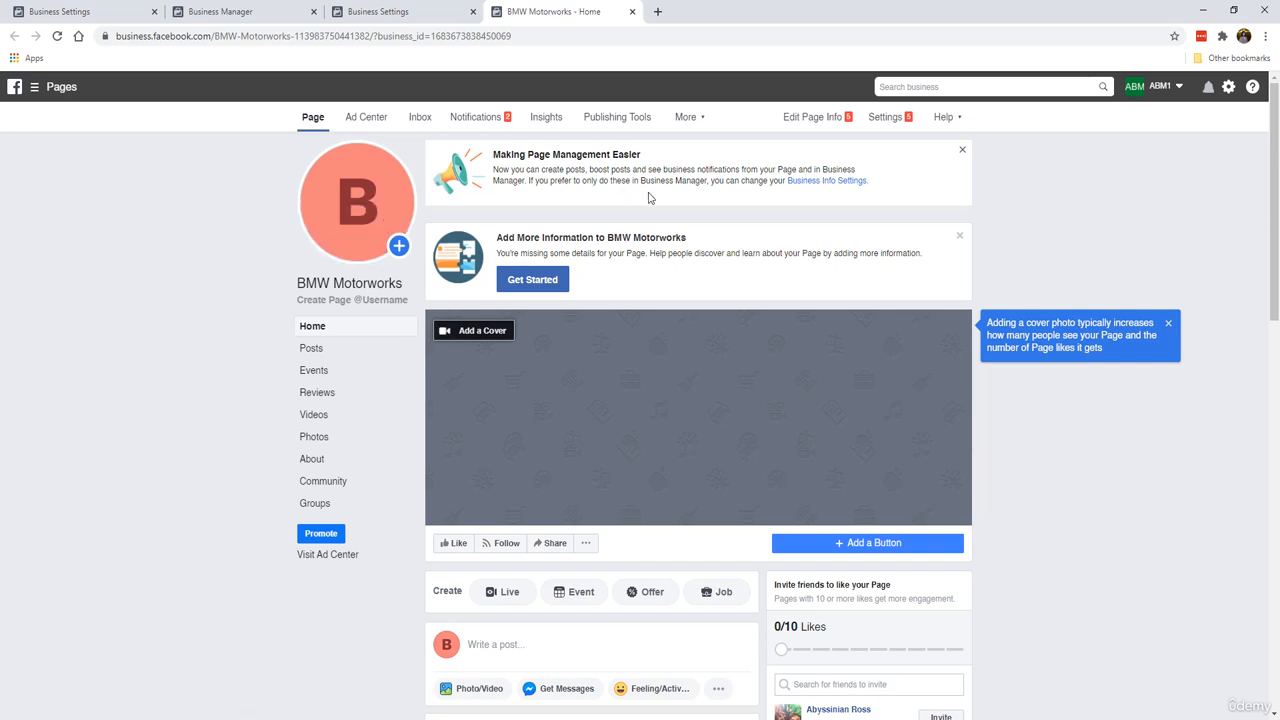
{"action": "left_click", "coordinate": [960, 152]}
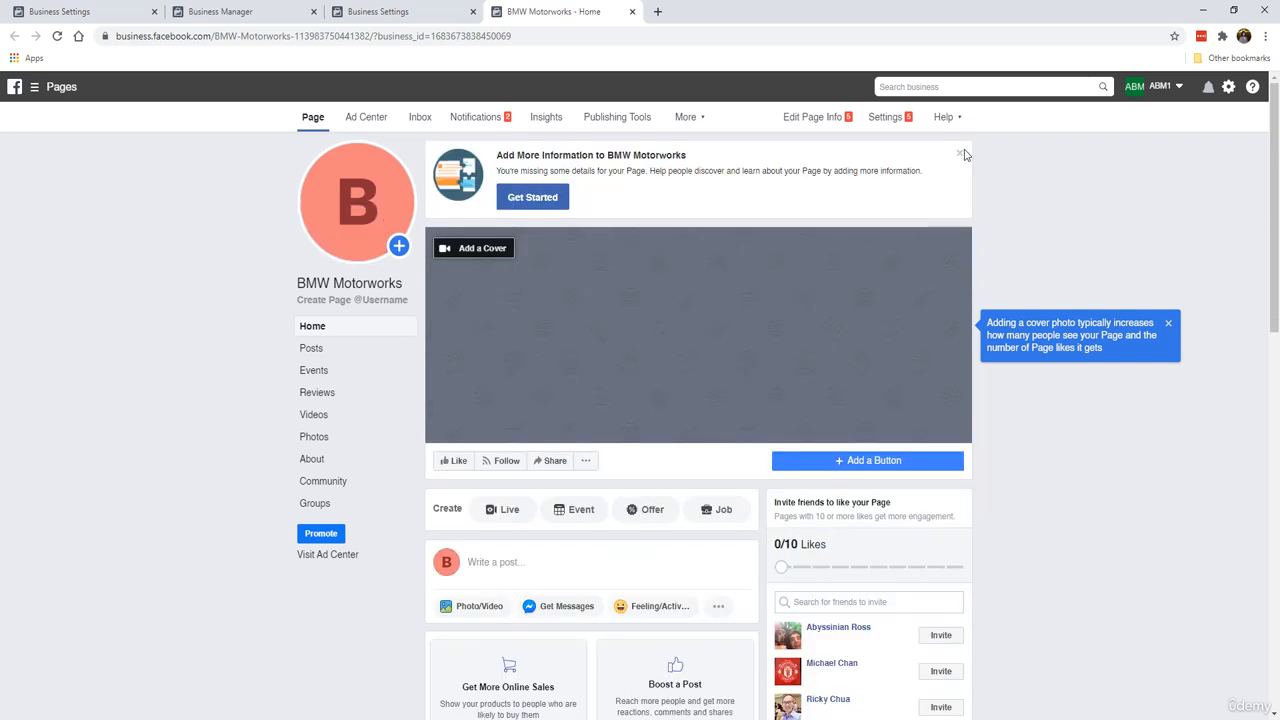
{"action": "left_click", "coordinate": [962, 156]}
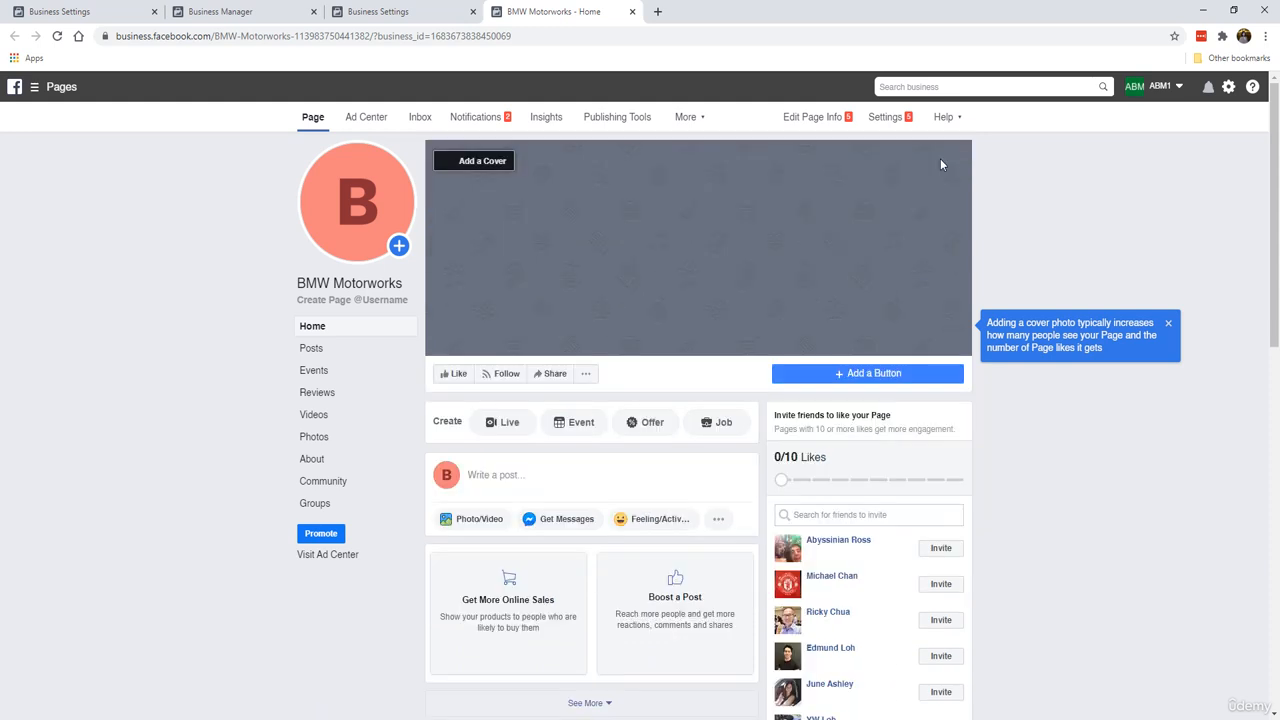
Step: Dismiss the cover photo tip and open the profile picture update options
{"action": "mouse_move", "coordinate": [372, 195]}
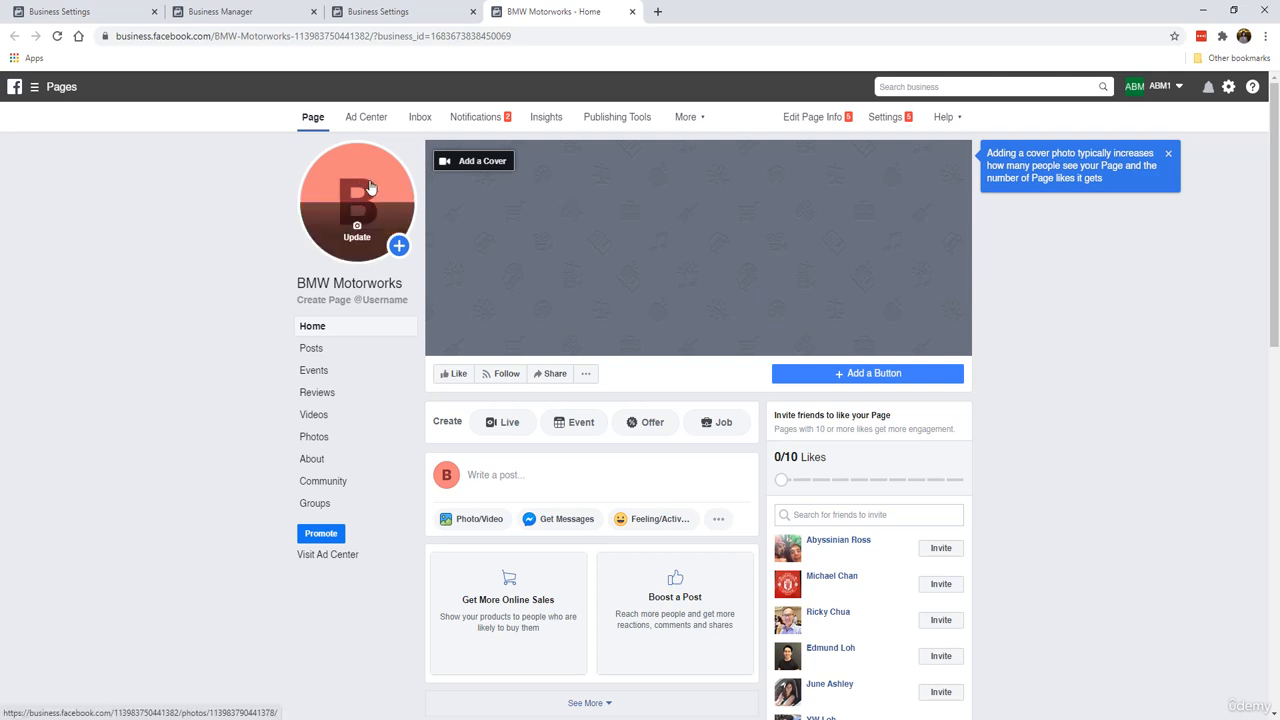
{"action": "scroll", "coordinate": [716, 293], "scroll_direction": "down", "scroll_amount": 5}
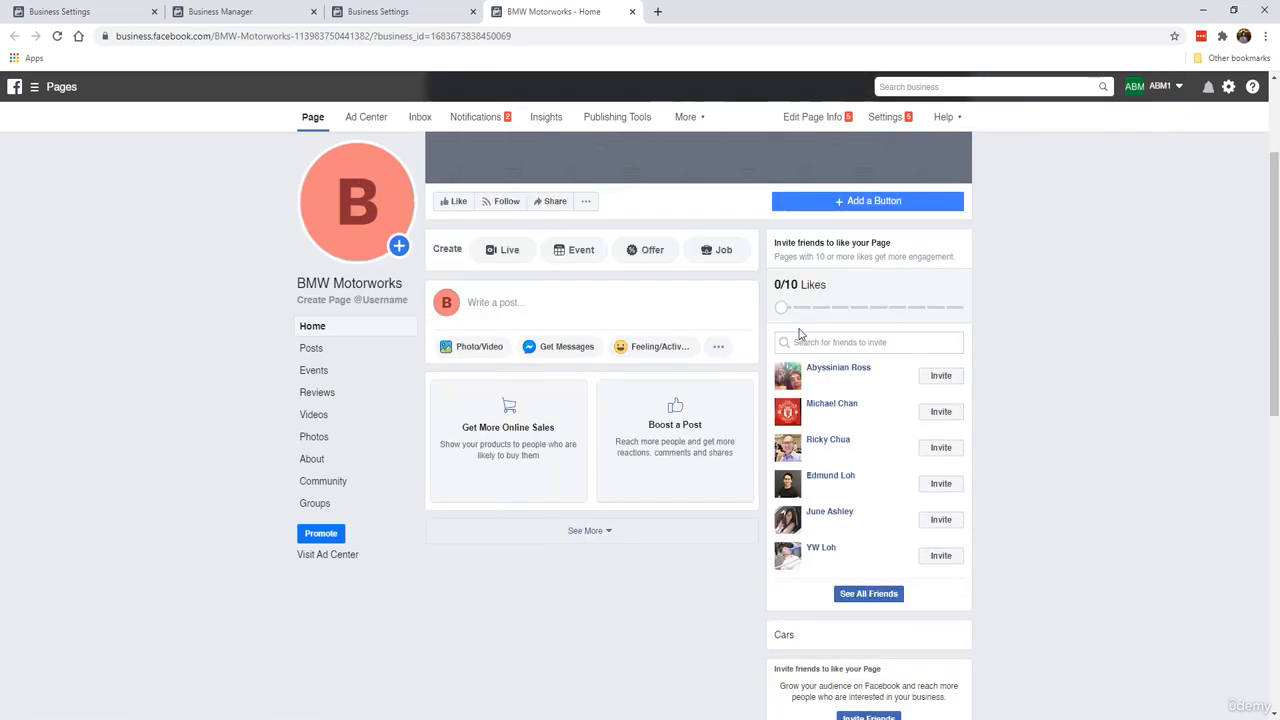
{"action": "scroll", "coordinate": [663, 389], "scroll_direction": "up", "scroll_amount": 5}
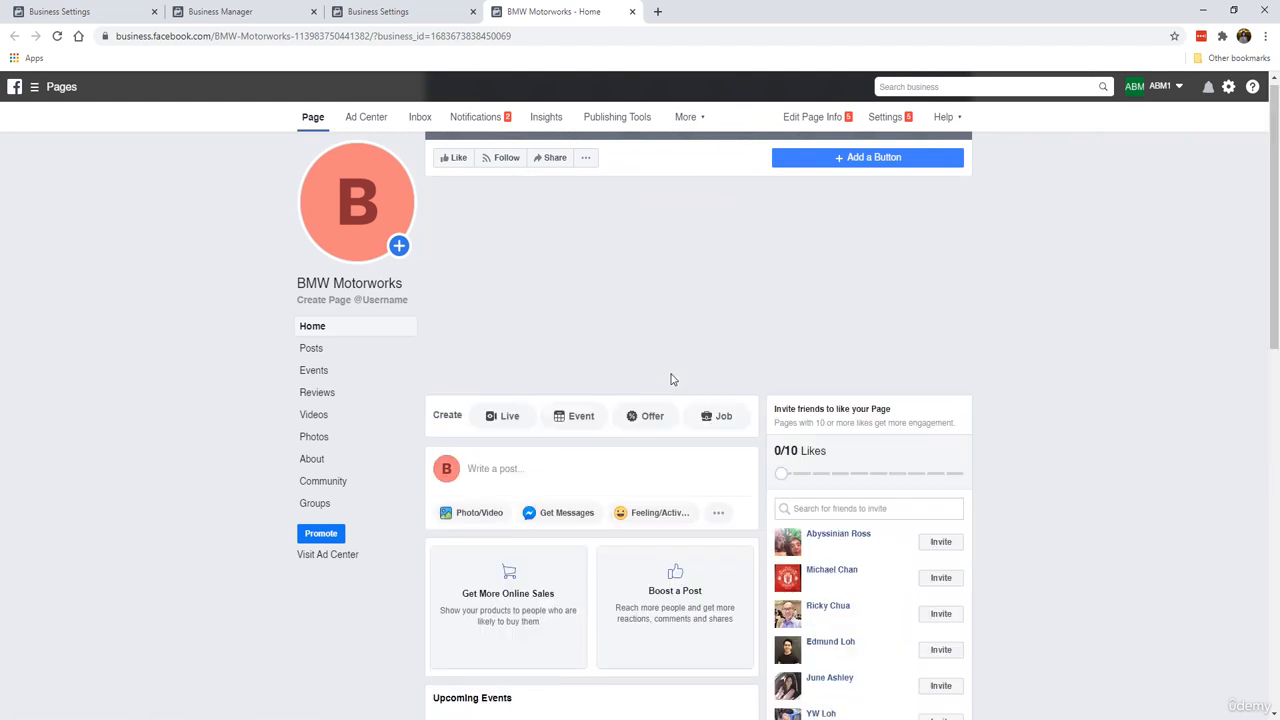
{"action": "left_click", "coordinate": [1167, 155]}
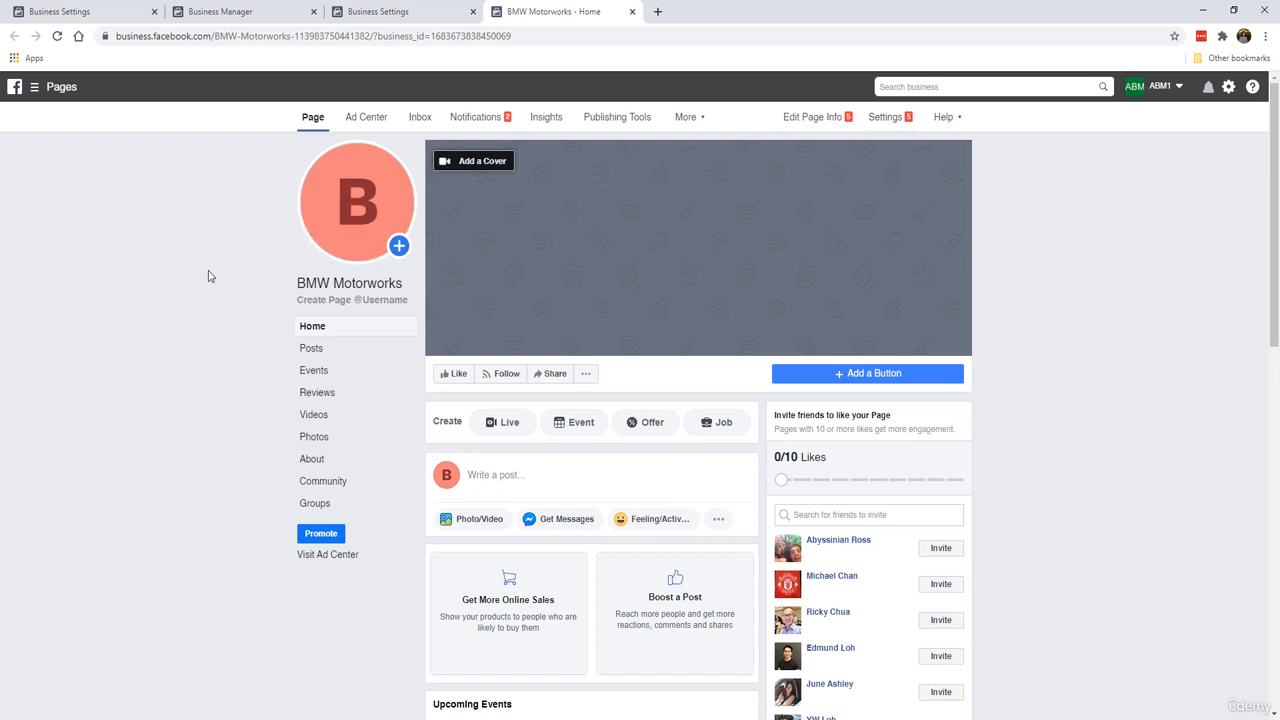
{"action": "left_click", "coordinate": [356, 229]}
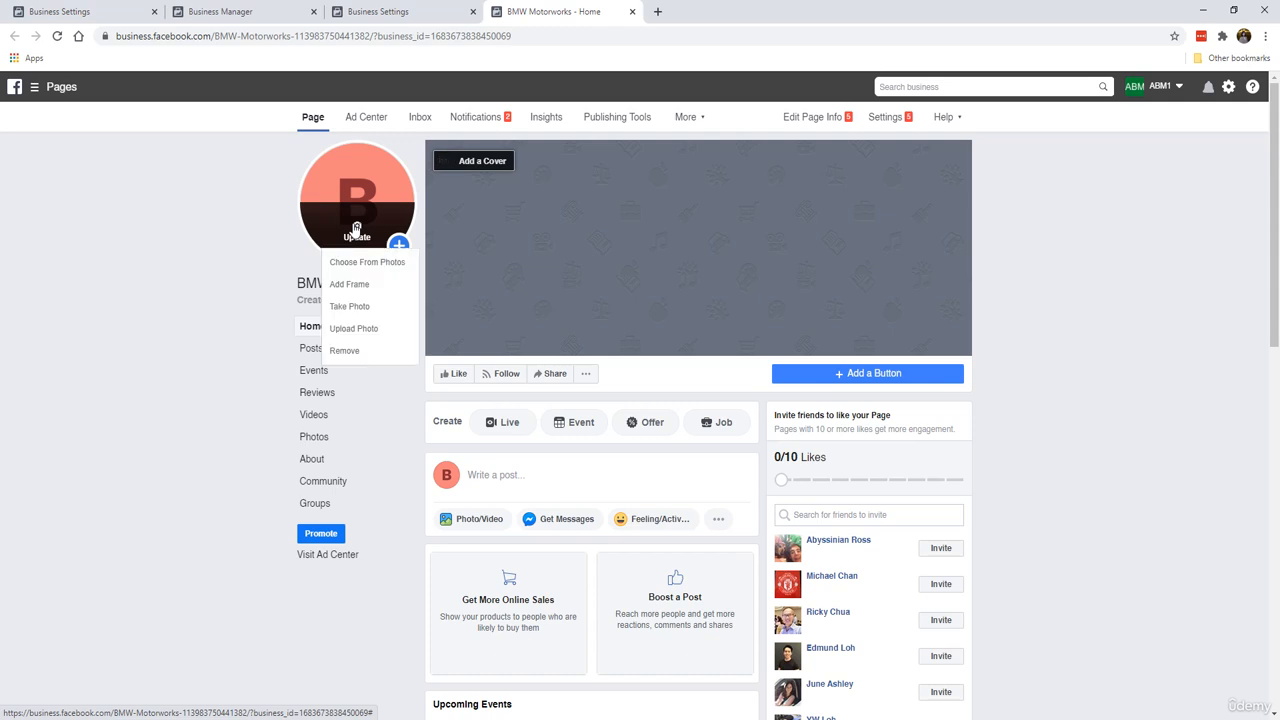
{"action": "left_click", "coordinate": [161, 239]}
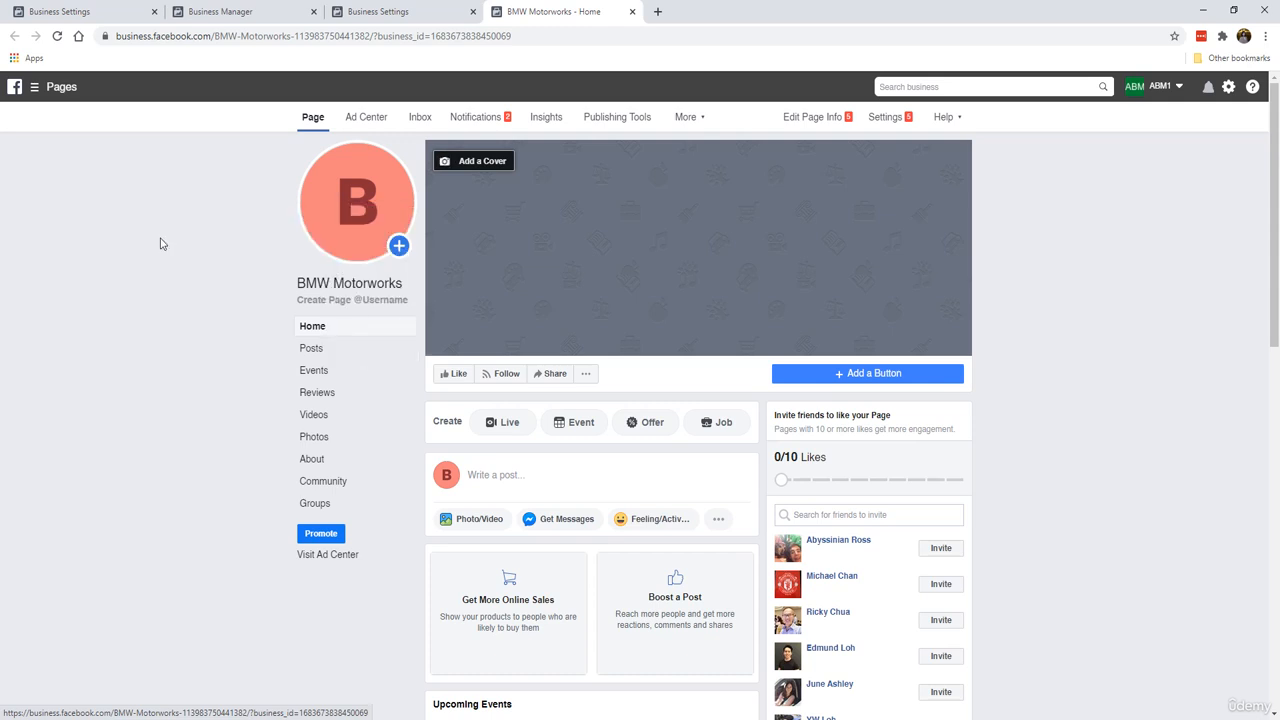
Step: Open a new browser tab and search Google Images for bmw
{"action": "left_click", "coordinate": [657, 11]}
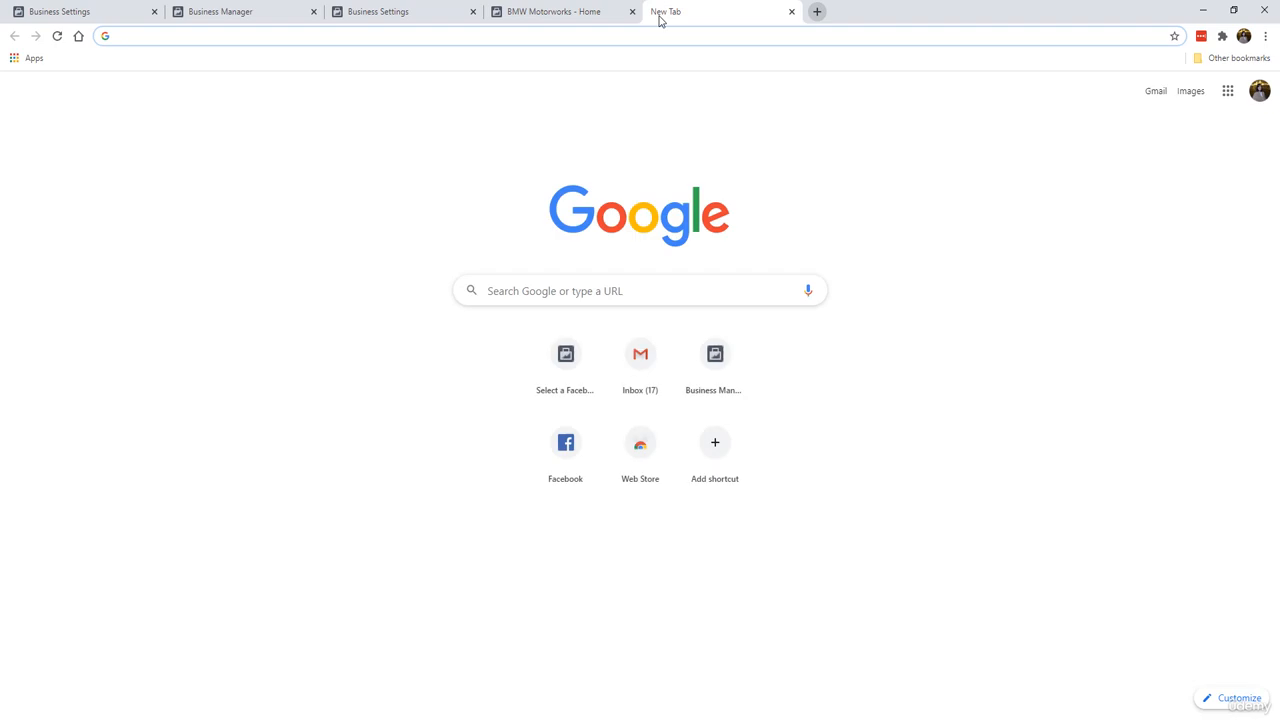
{"action": "type", "text": "bmw"}
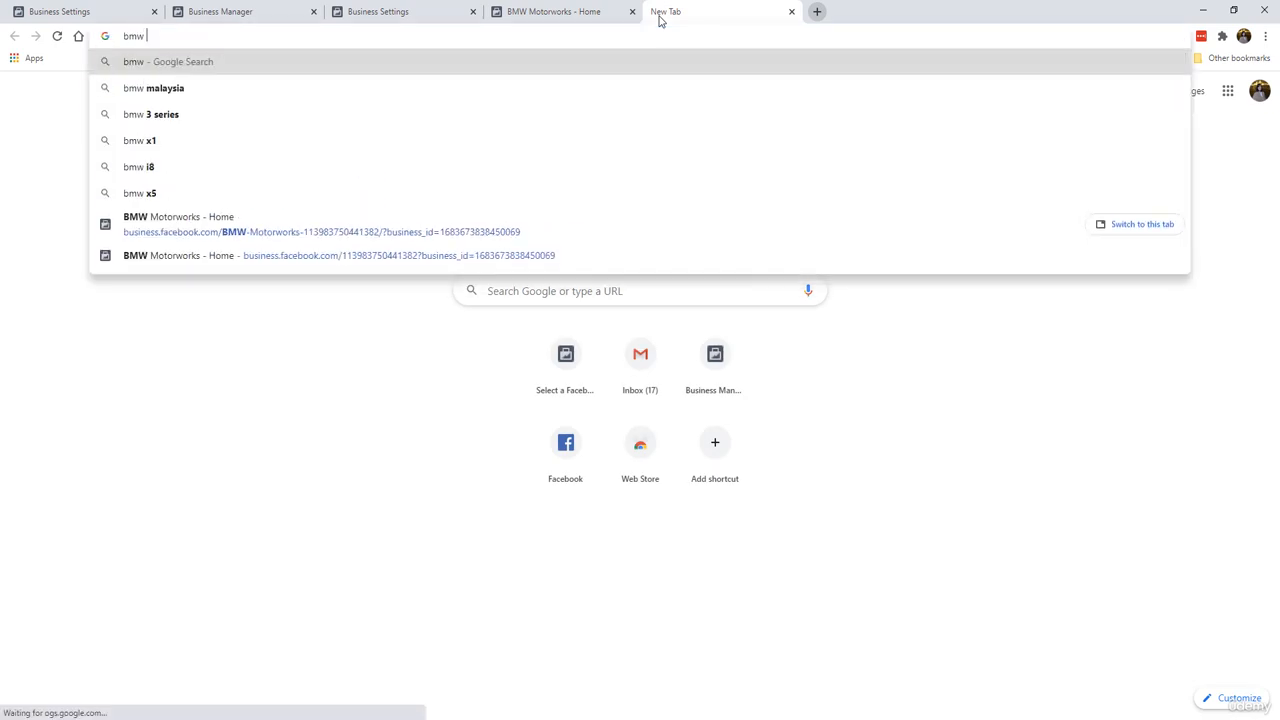
{"action": "key", "text": "Return"}
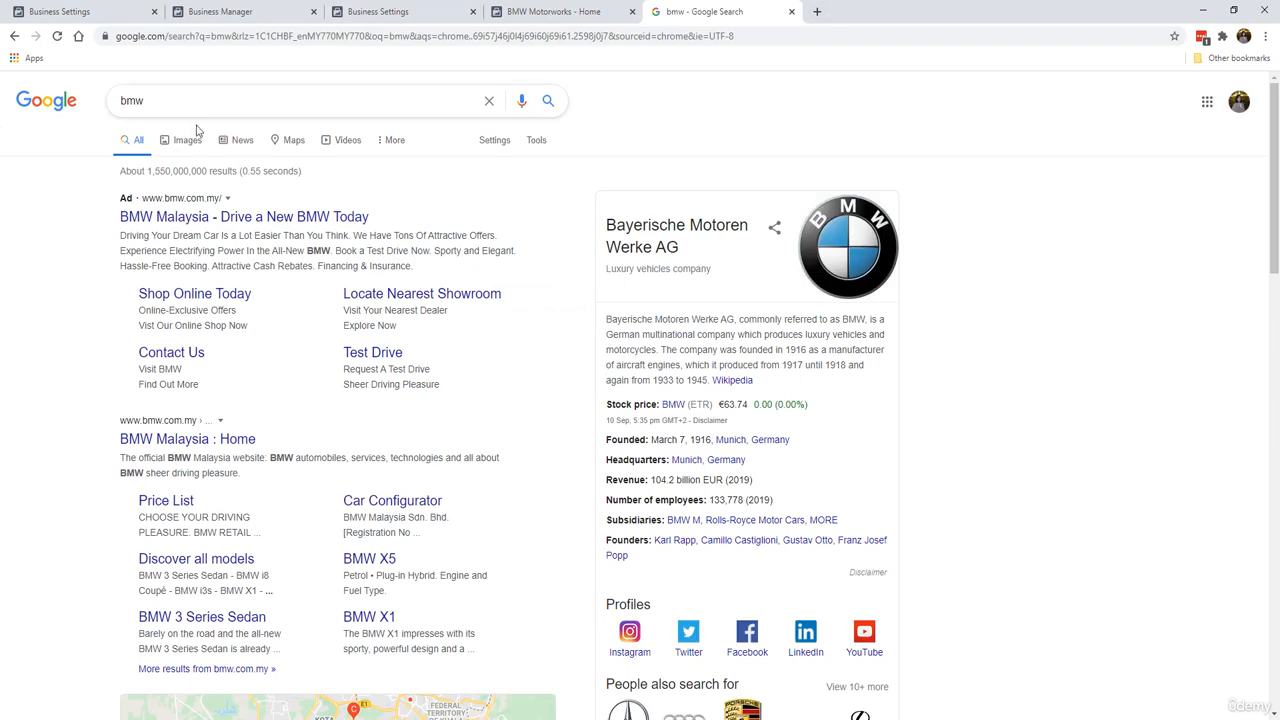
{"action": "left_click", "coordinate": [193, 141]}
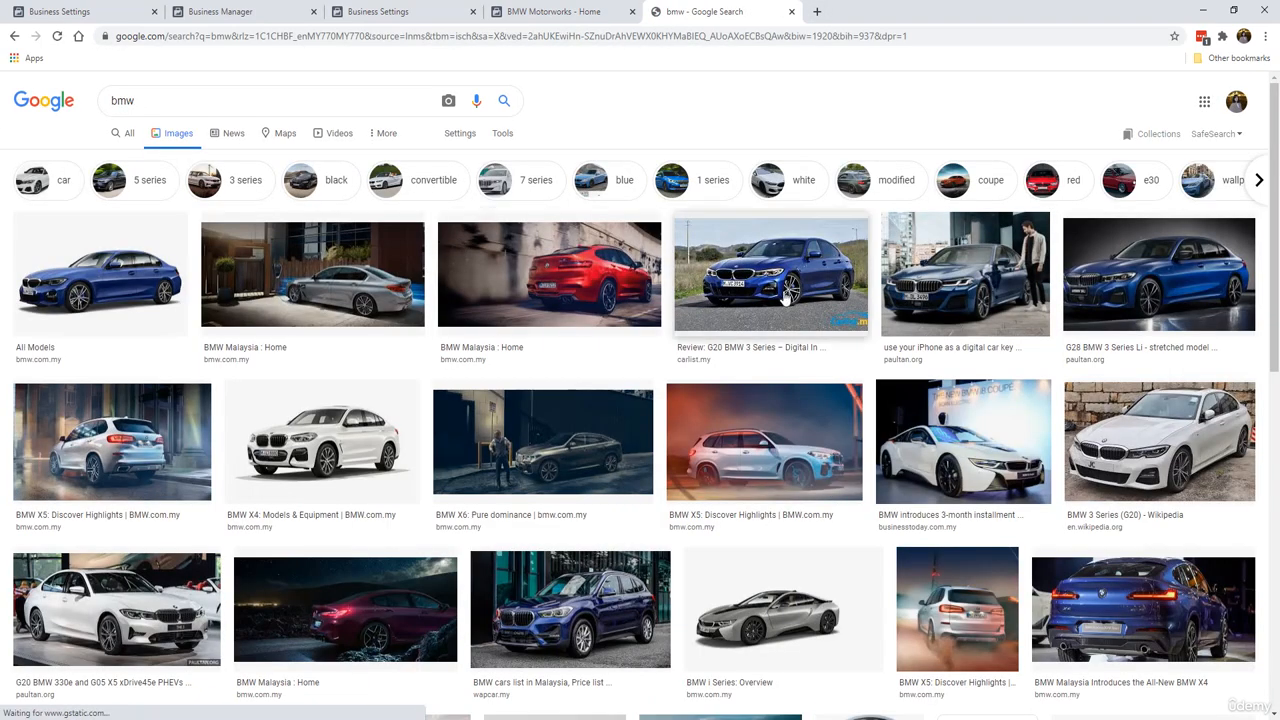
Step: Preview BMW search results and save the G28 BMW 3 Series Li image to the Desktop
{"action": "left_click", "coordinate": [809, 292]}
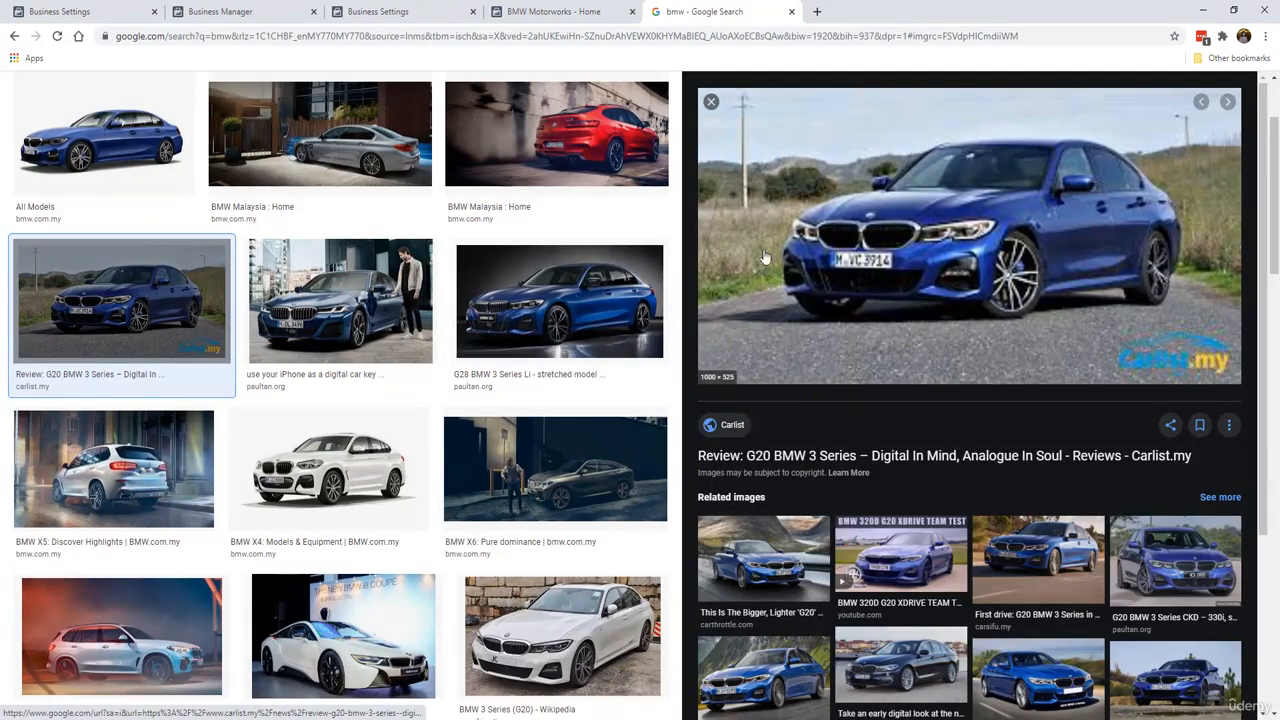
{"action": "left_click", "coordinate": [559, 300]}
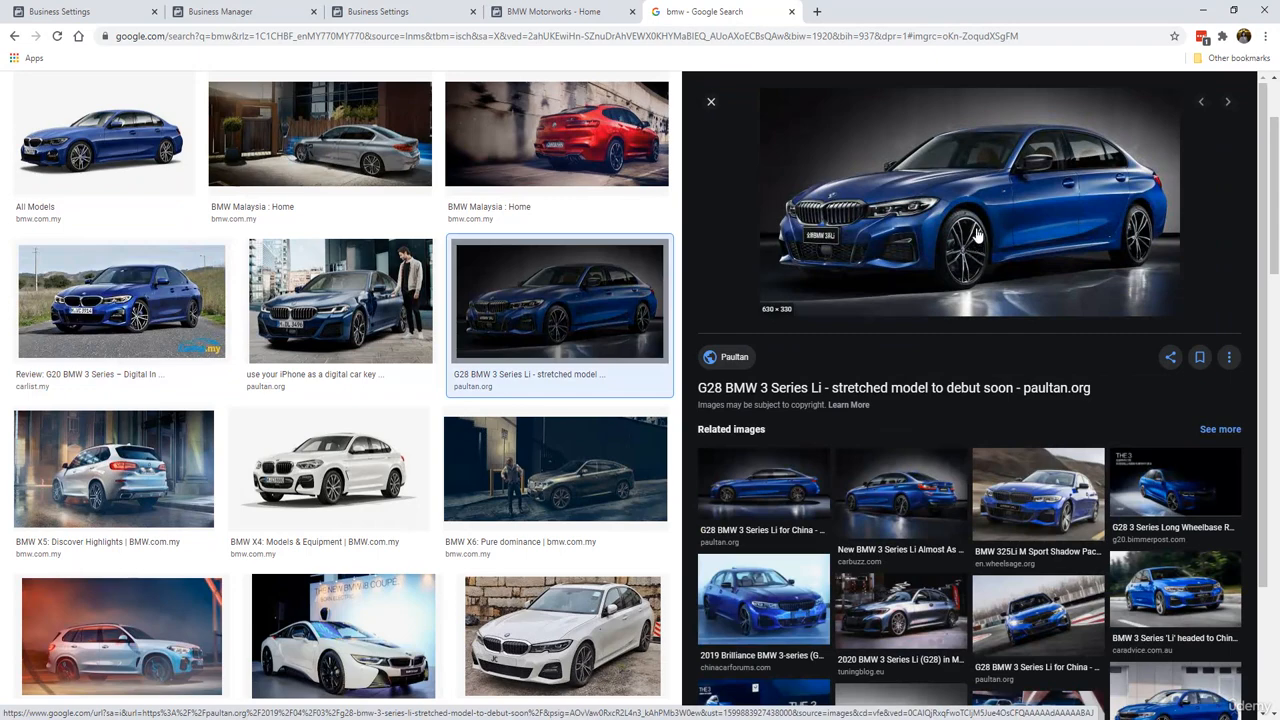
{"action": "right_click", "coordinate": [975, 253]}
{"action": "left_click", "coordinate": [995, 363]}
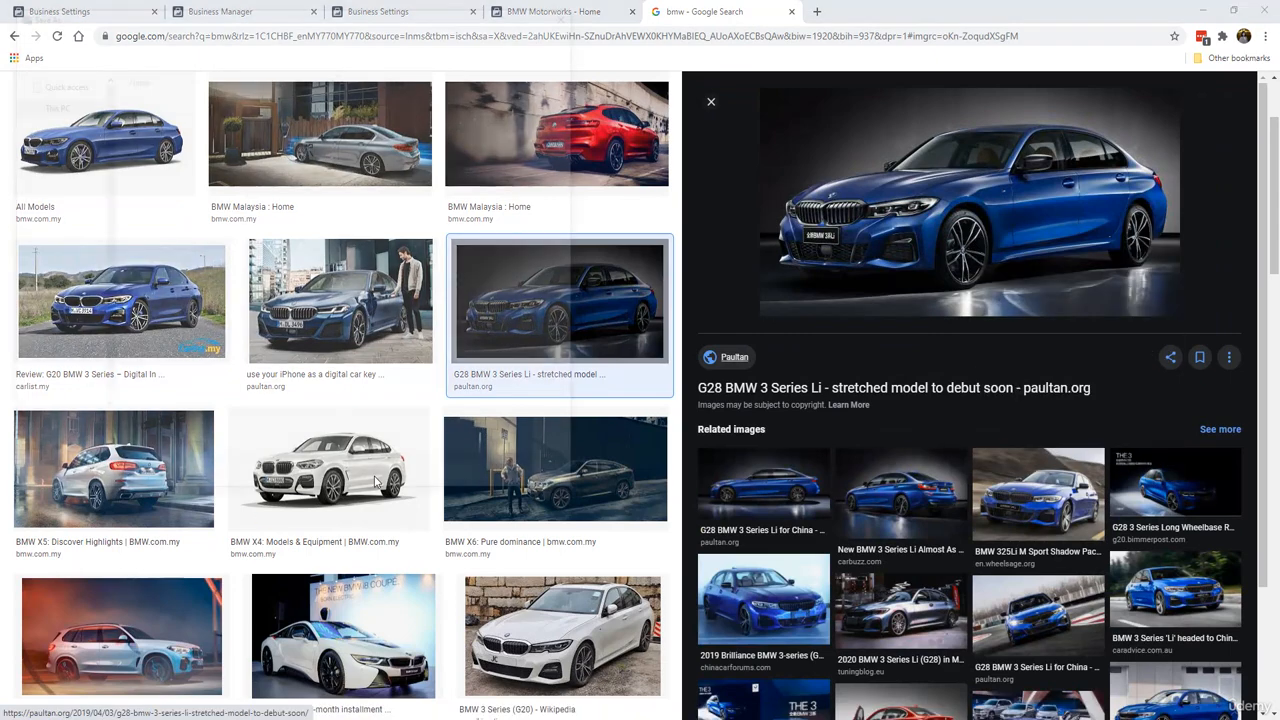
{"action": "left_click", "coordinate": [454, 383]}
{"action": "key", "text": "BackSpace"}
{"action": "key", "text": "BackSpace"}
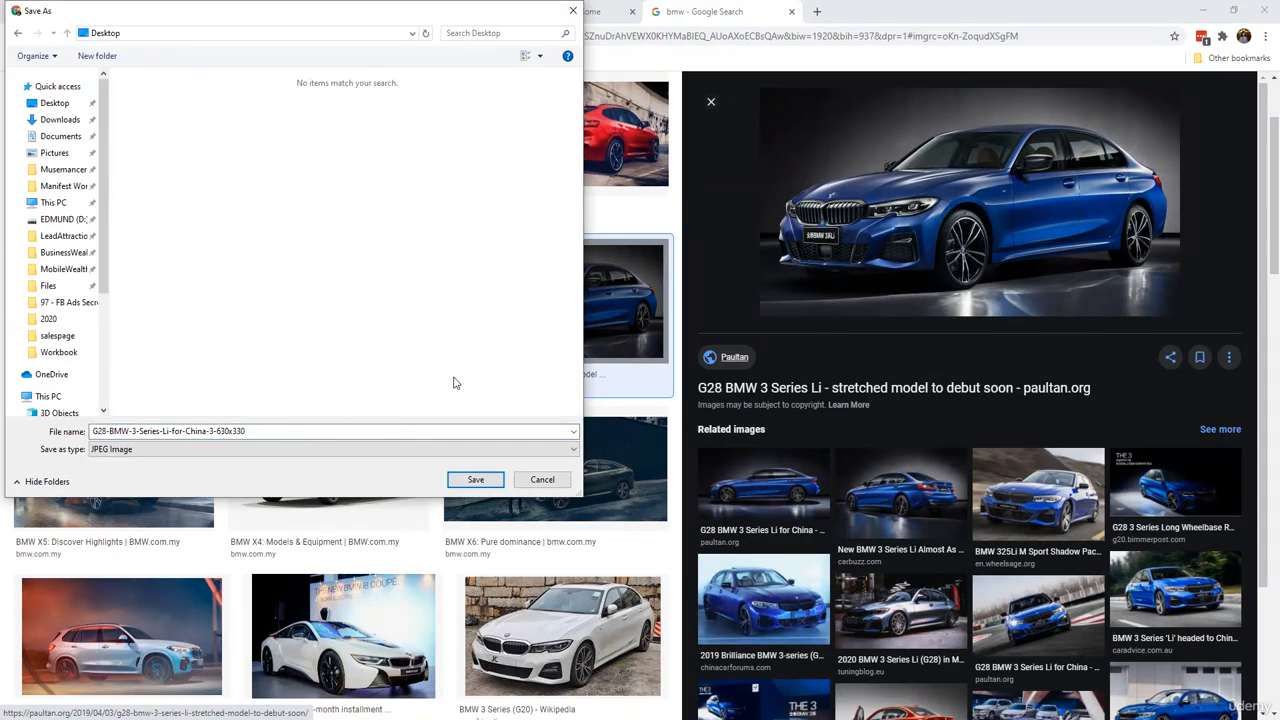
{"action": "left_click", "coordinate": [476, 479]}
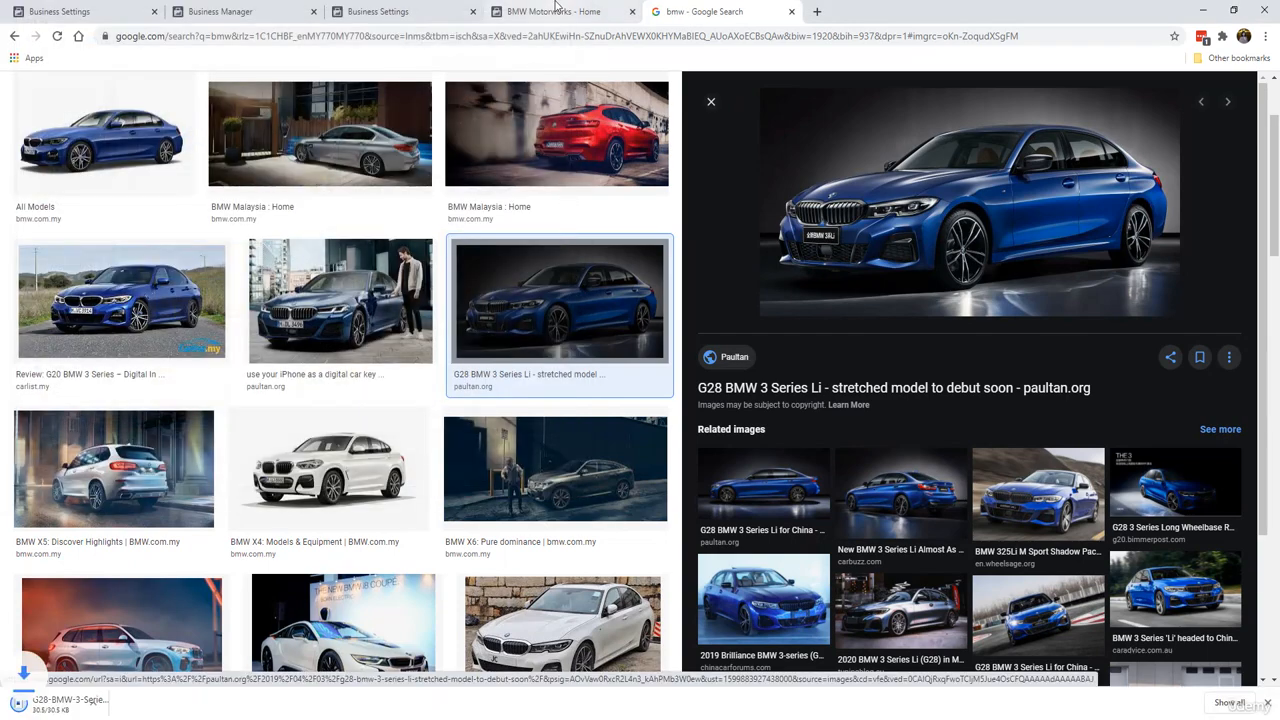
Step: Upload the saved G28 BMW image from the Desktop as the page's profile picture
{"action": "left_click", "coordinate": [560, 12]}
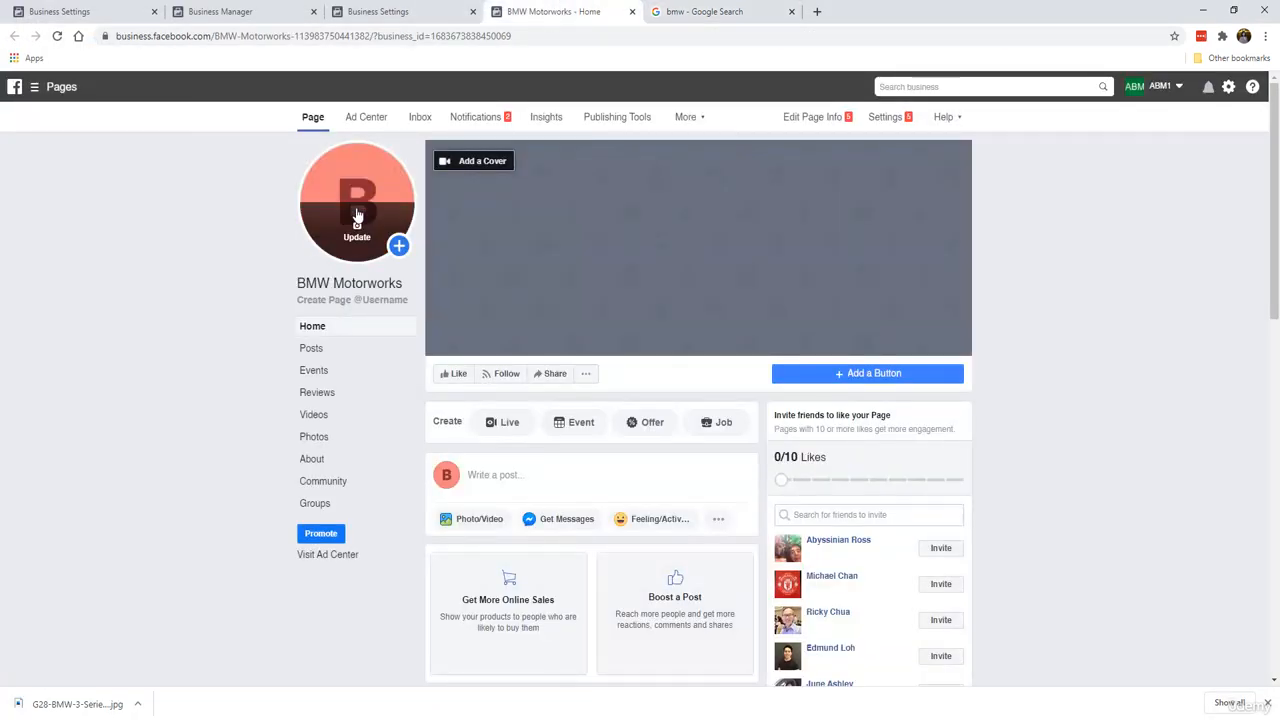
{"action": "left_click", "coordinate": [357, 228]}
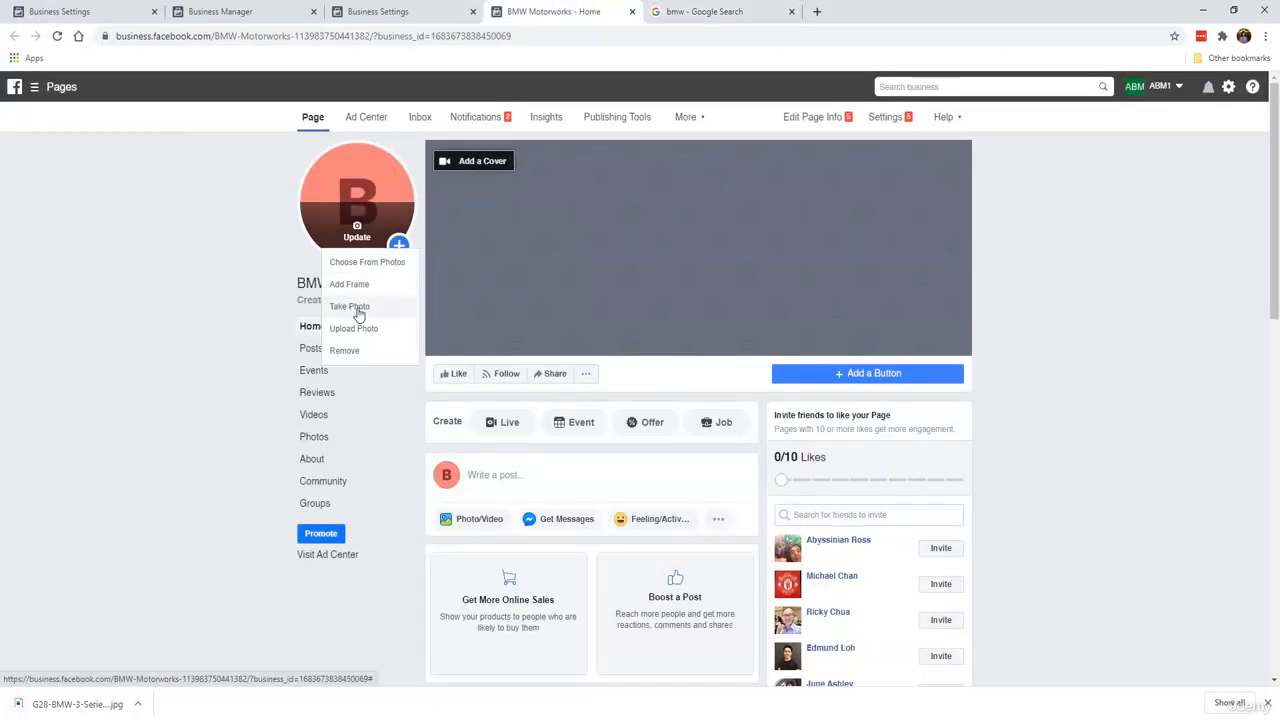
{"action": "left_click", "coordinate": [408, 330]}
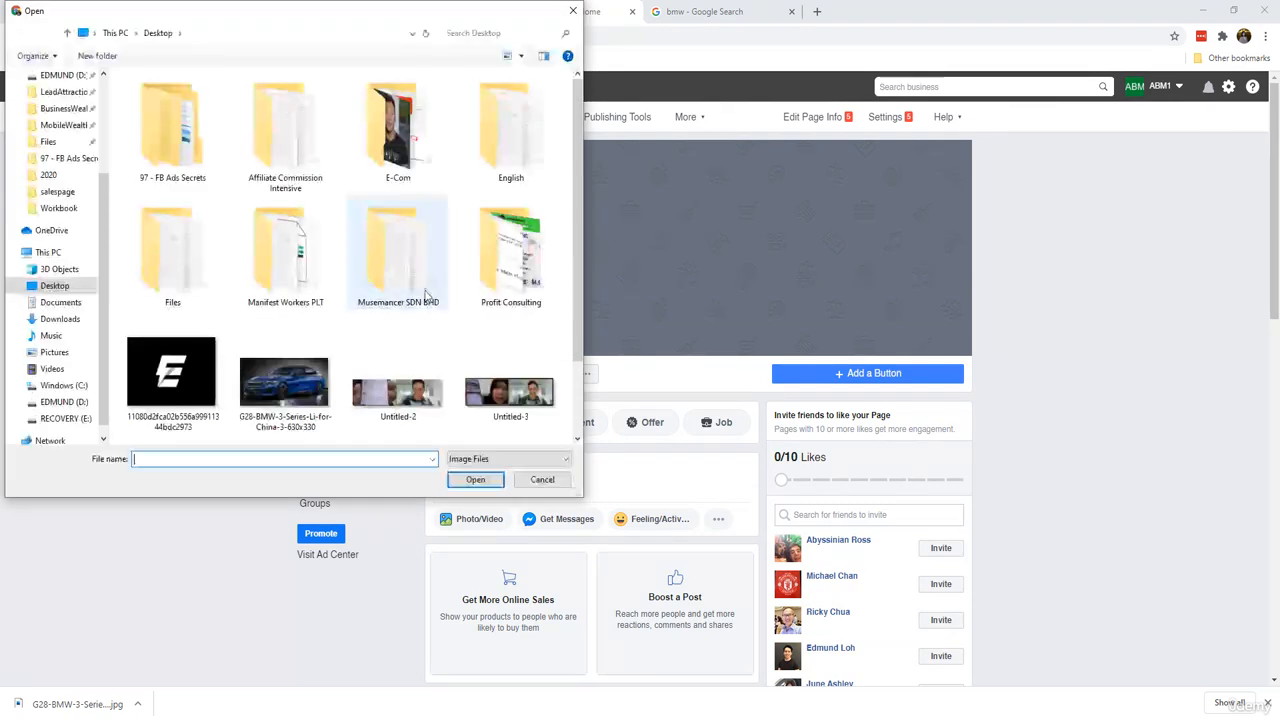
{"action": "left_click", "coordinate": [322, 362]}
{"action": "double_click", "coordinate": [322, 362]}
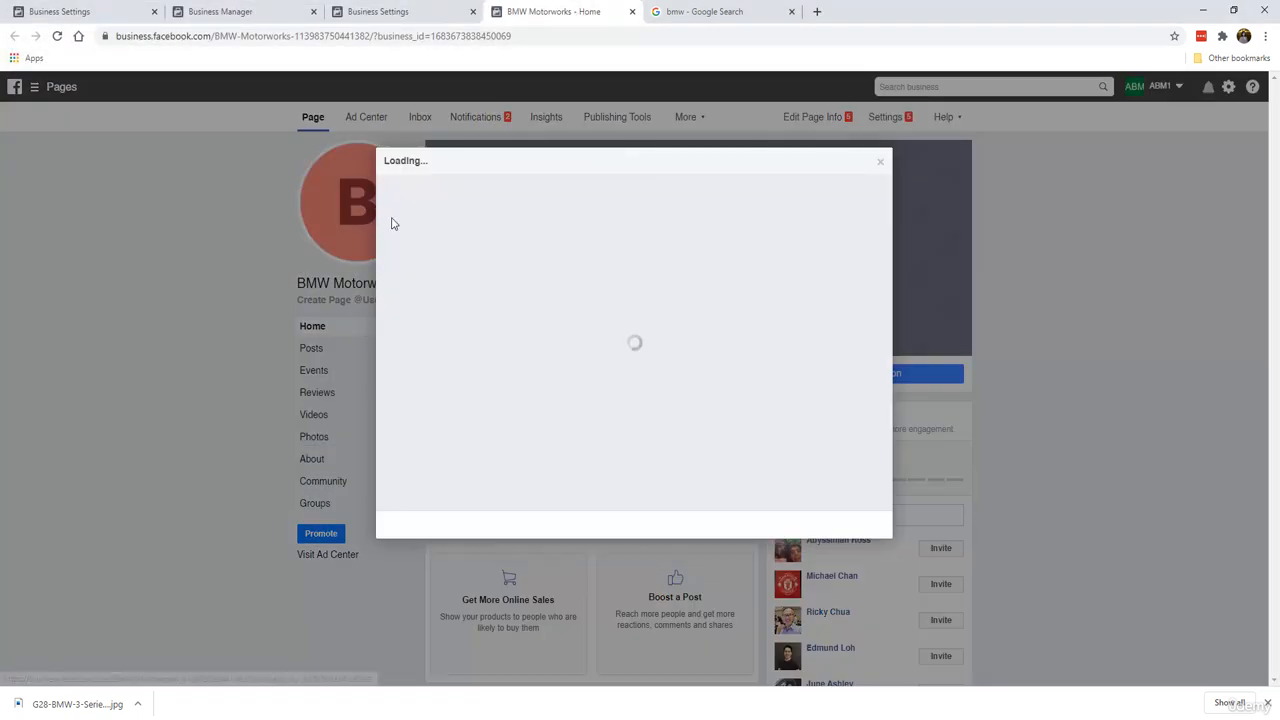
Step: Reposition the car within the profile picture crop, save it, and dismiss the cover slideshow tip
{"action": "left_click_drag", "start_coordinate": [666, 341], "coordinate": [740, 378]}
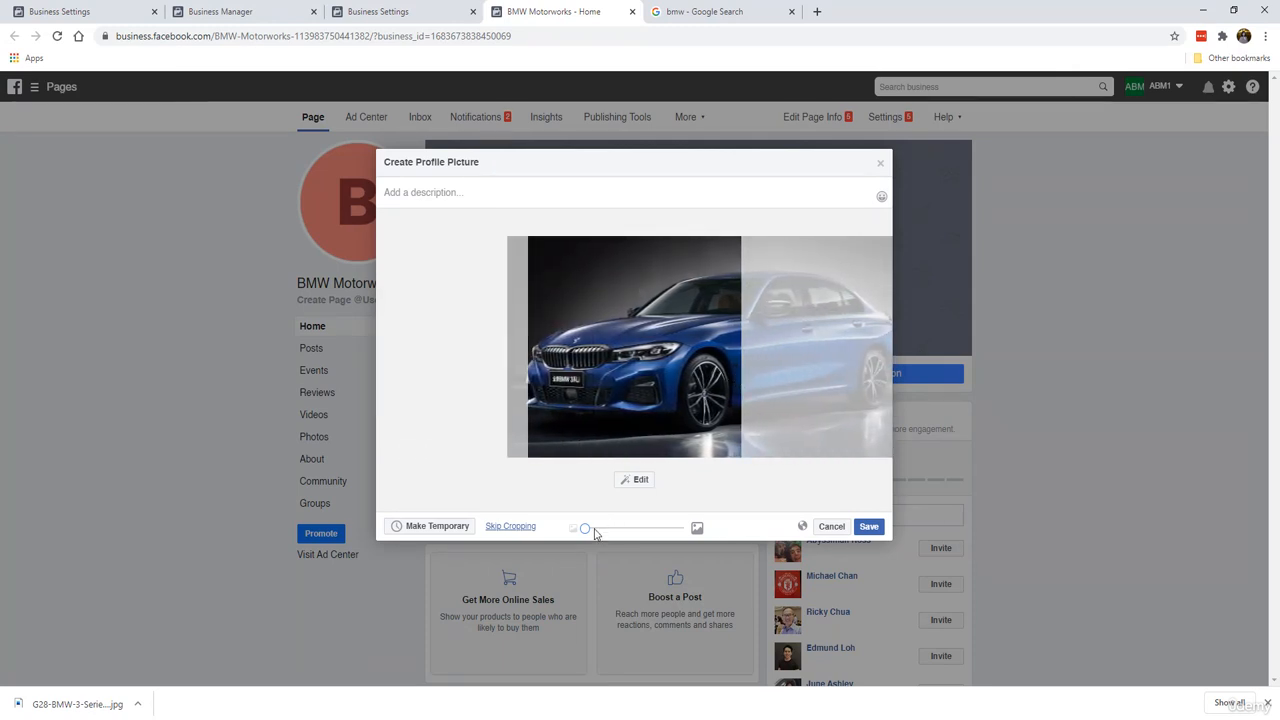
{"action": "mouse_move", "coordinate": [586, 529]}
{"action": "left_mouse_down"}
{"action": "mouse_move", "coordinate": [663, 530]}
{"action": "mouse_move", "coordinate": [585, 530]}
{"action": "left_mouse_up"}
{"action": "left_click_drag", "start_coordinate": [658, 394], "coordinate": [665, 396]}
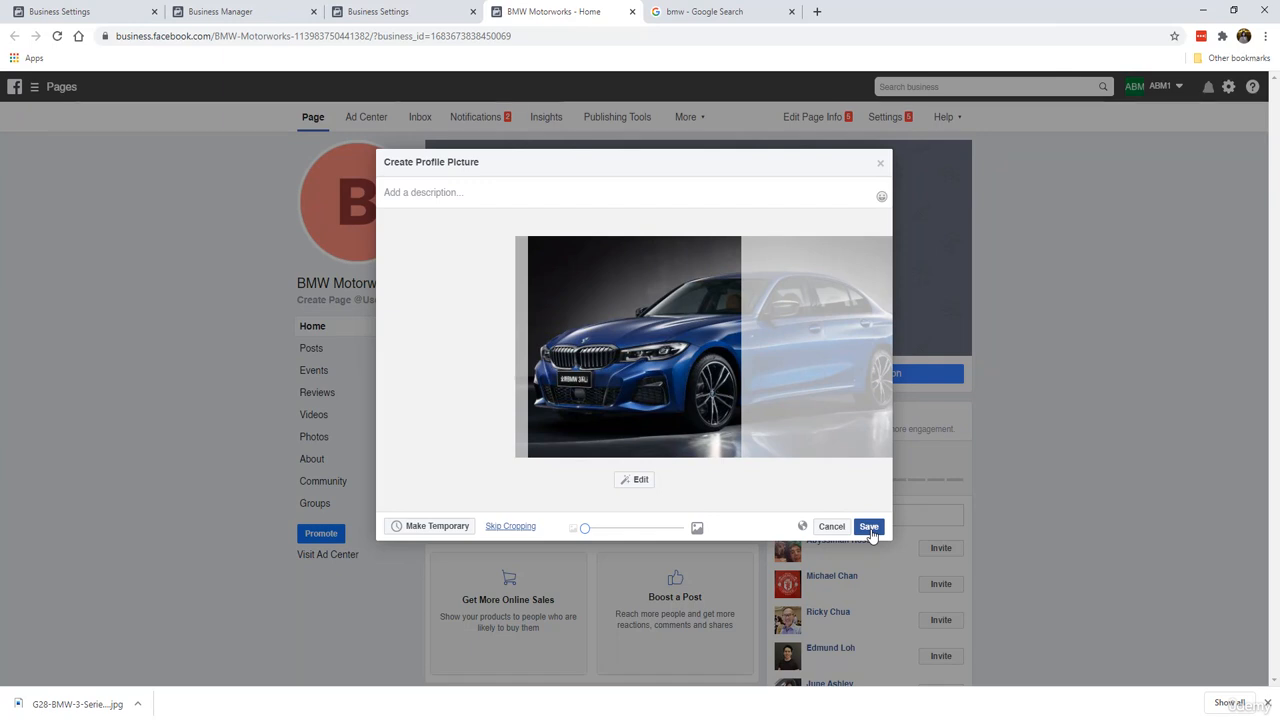
{"action": "left_click", "coordinate": [869, 528]}
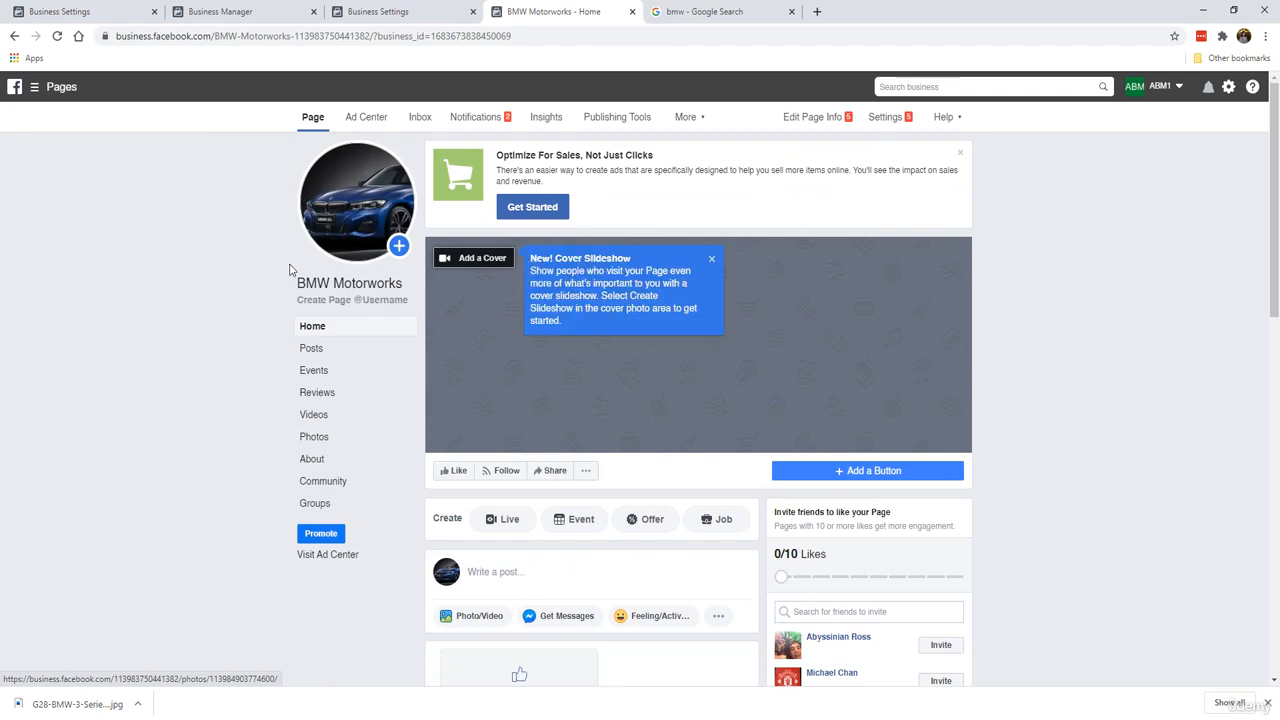
{"action": "left_click", "coordinate": [712, 261]}
Step: Browse related images for a side view of the G28 BMW 3 Series Li and save it to the Desktop
{"action": "left_click", "coordinate": [700, 11]}
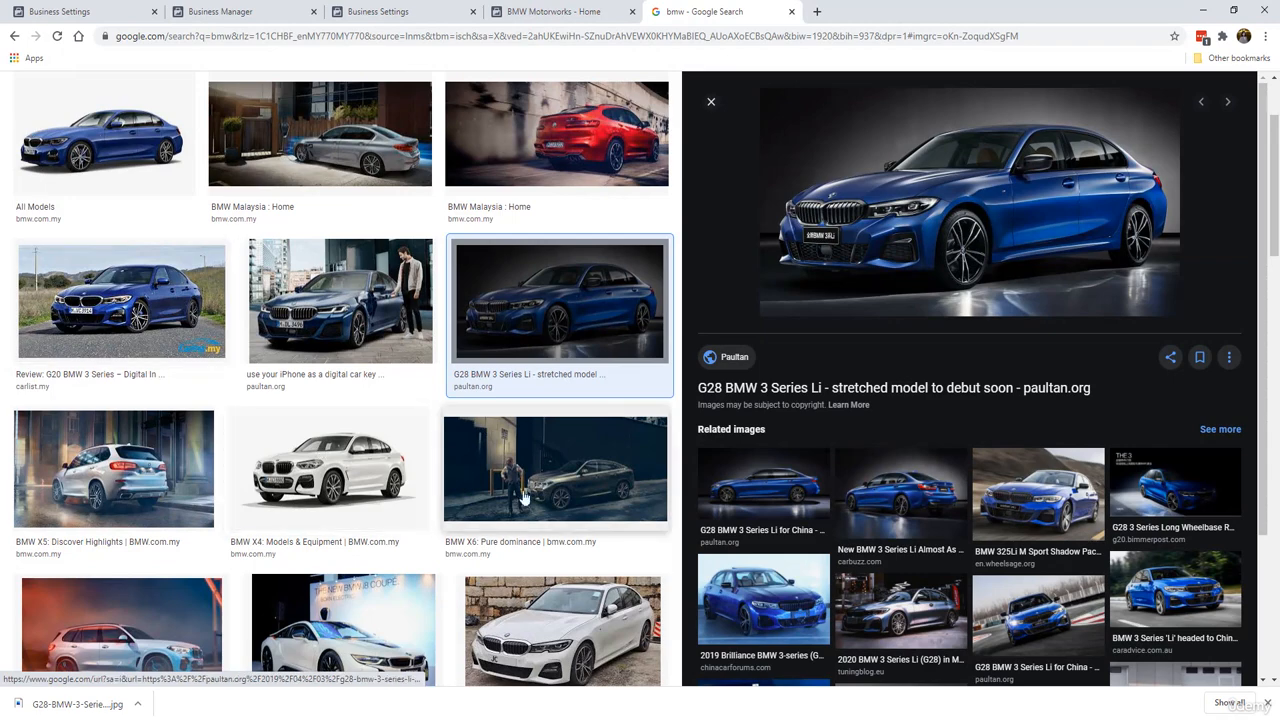
{"action": "scroll", "coordinate": [524, 497], "scroll_direction": "down", "scroll_amount": 1}
{"action": "scroll", "coordinate": [524, 497], "scroll_direction": "down", "scroll_amount": 1}
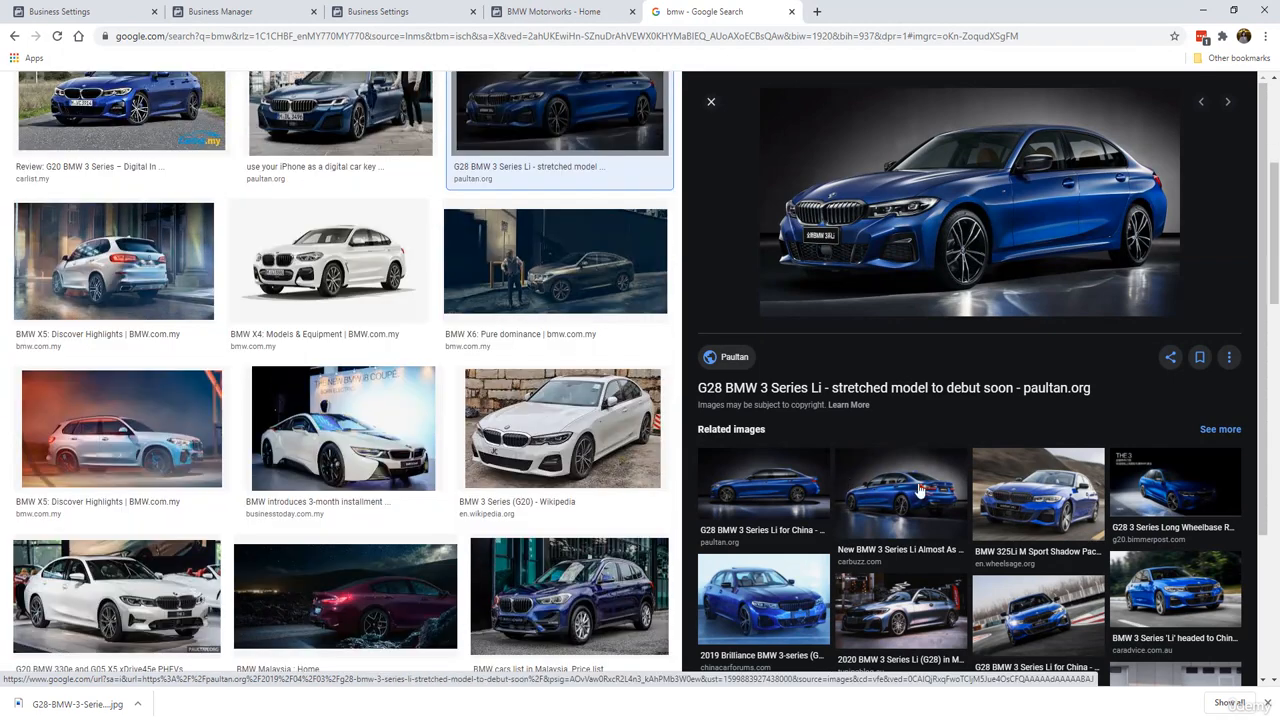
{"action": "left_click", "coordinate": [1024, 512]}
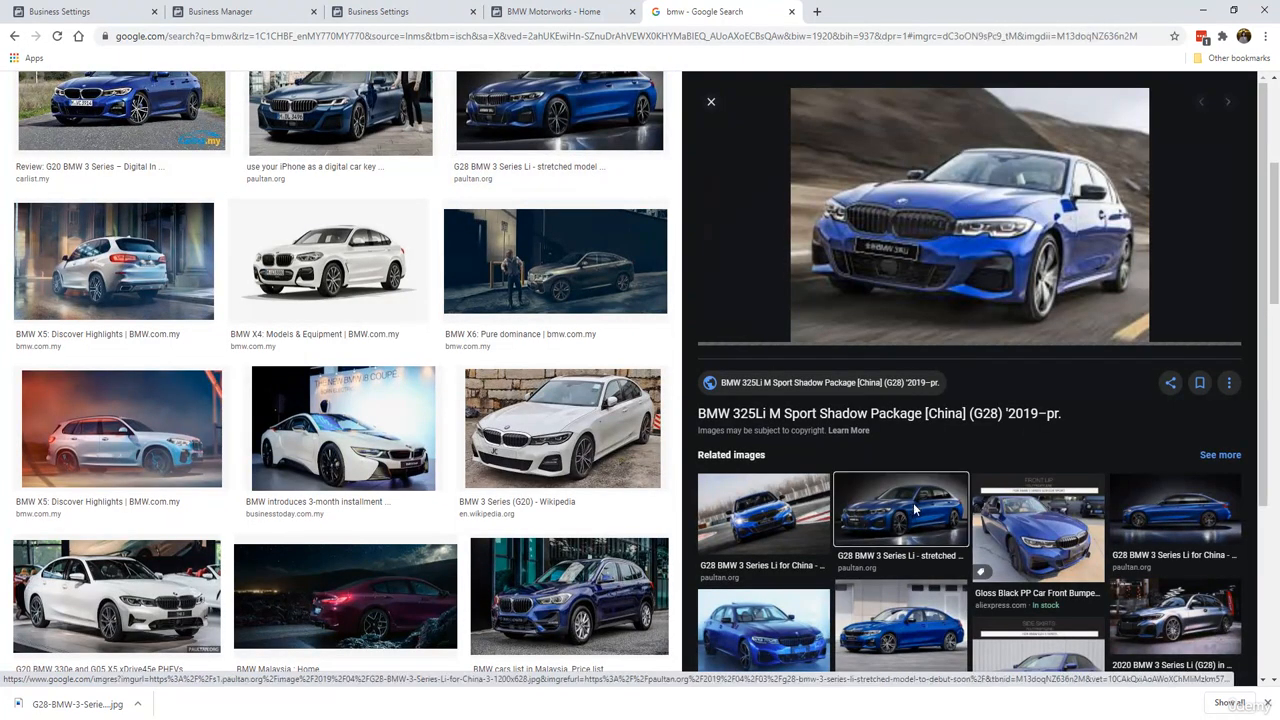
{"action": "left_click", "coordinate": [913, 510]}
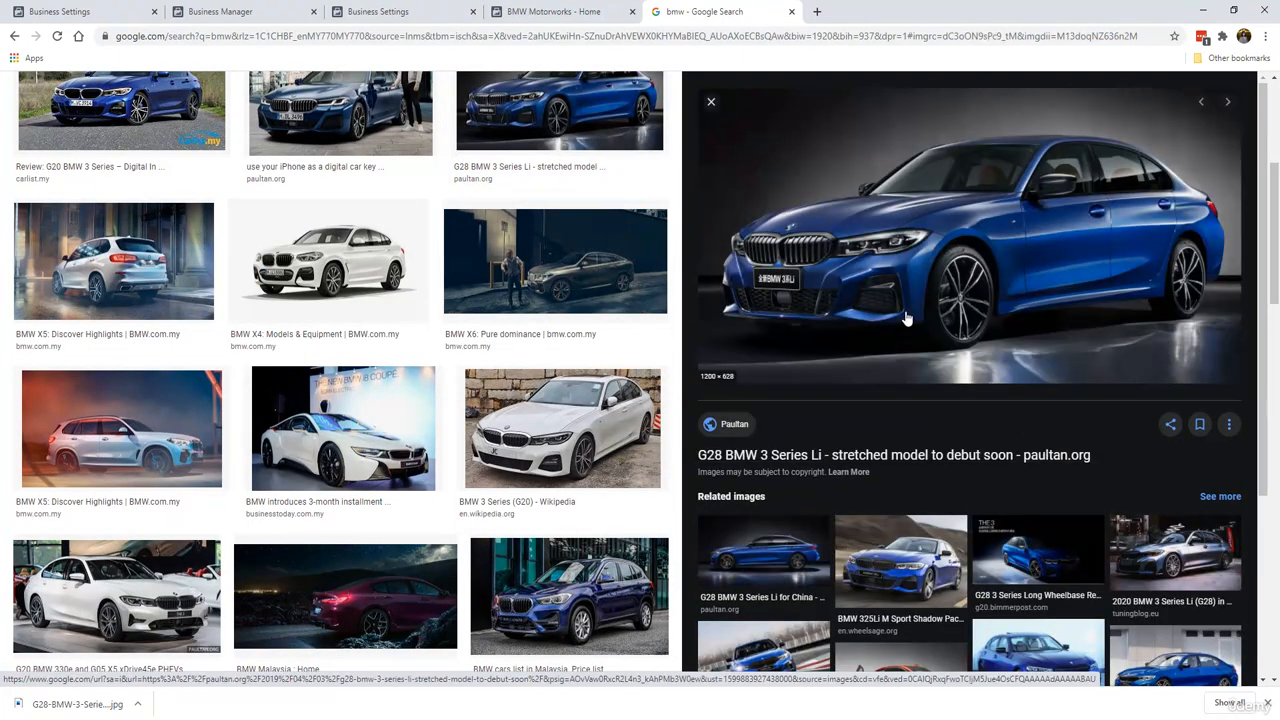
{"action": "left_click", "coordinate": [776, 568]}
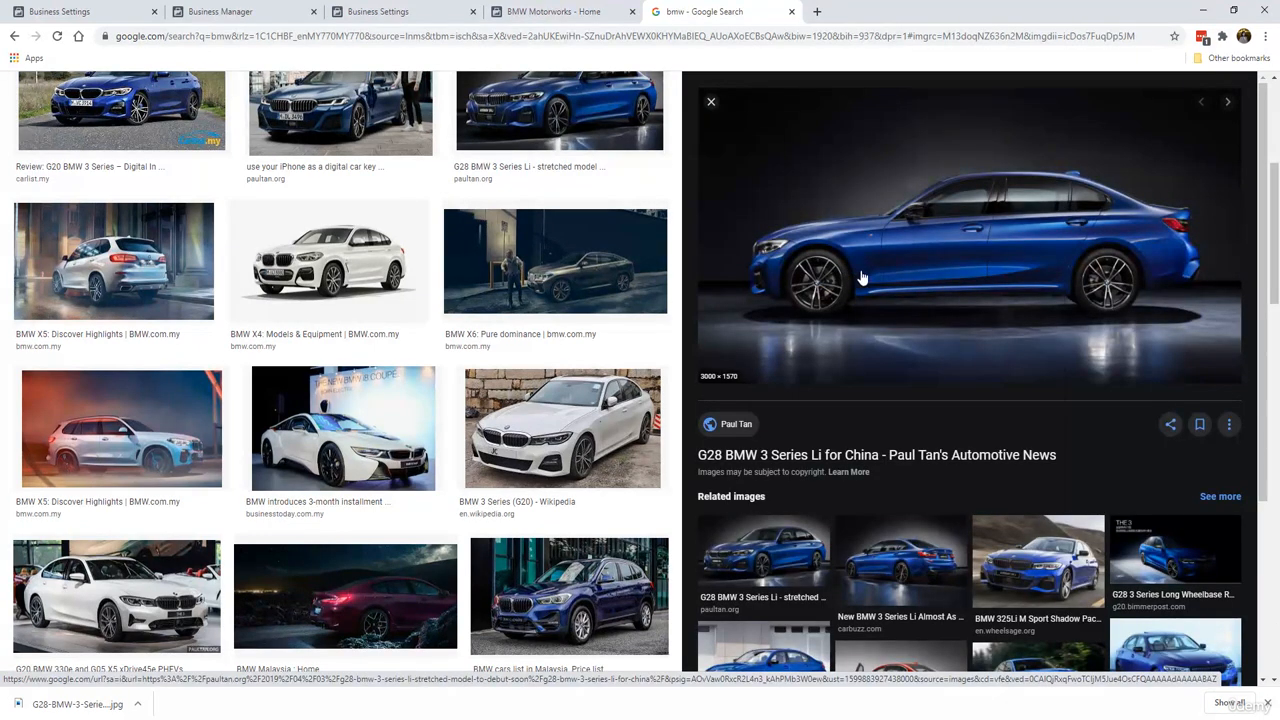
{"action": "right_click", "coordinate": [862, 277]}
{"action": "left_click", "coordinate": [900, 404]}
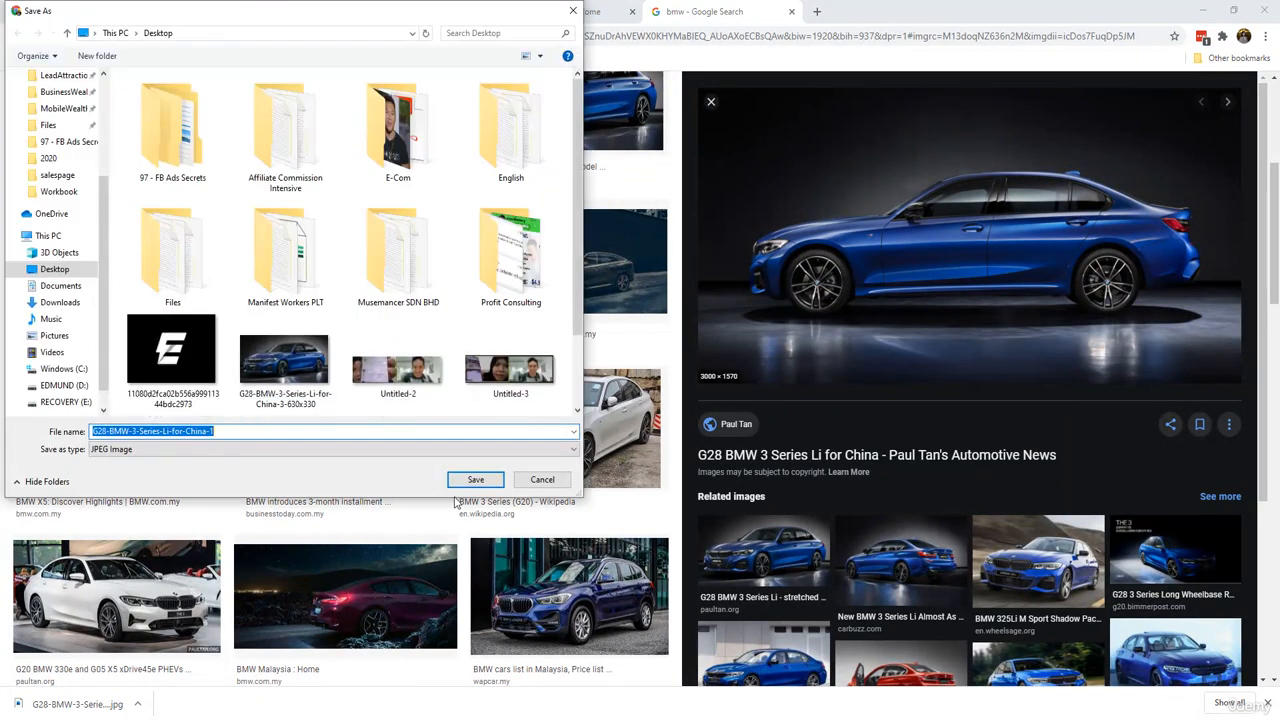
{"action": "left_click", "coordinate": [472, 481]}
{"action": "left_click", "coordinate": [553, 11]}
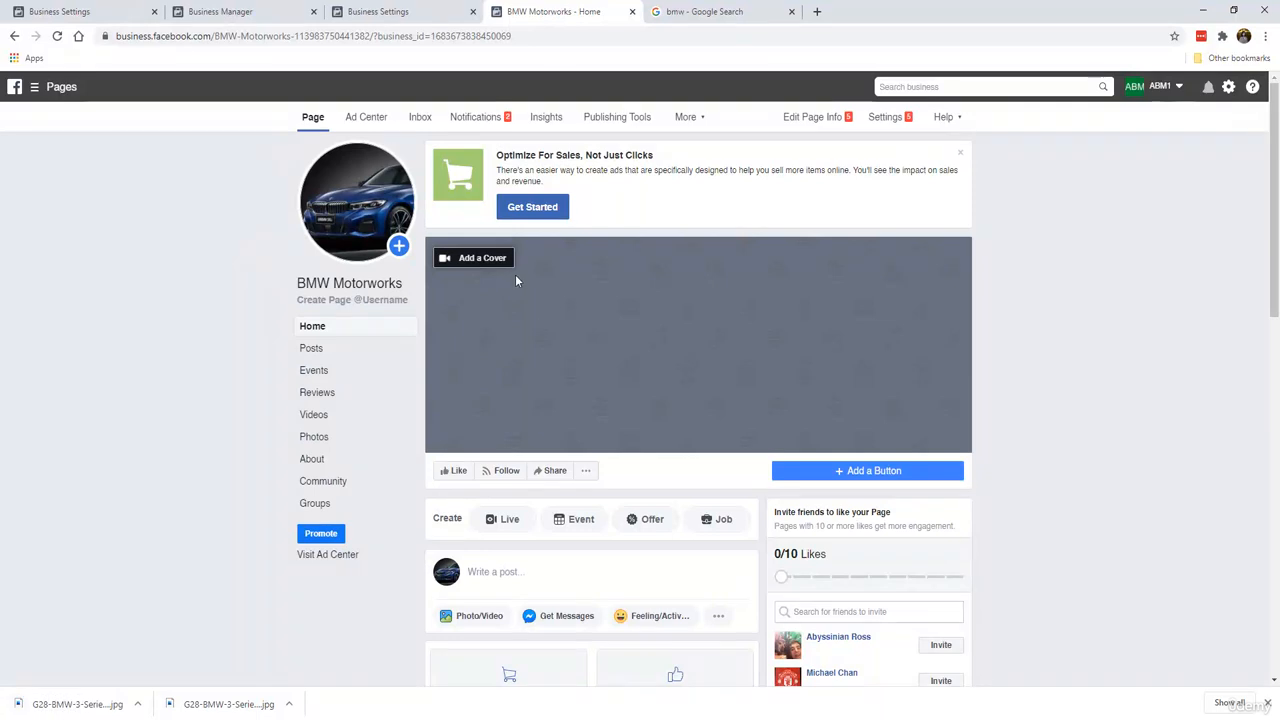
{"action": "left_click", "coordinate": [498, 262]}
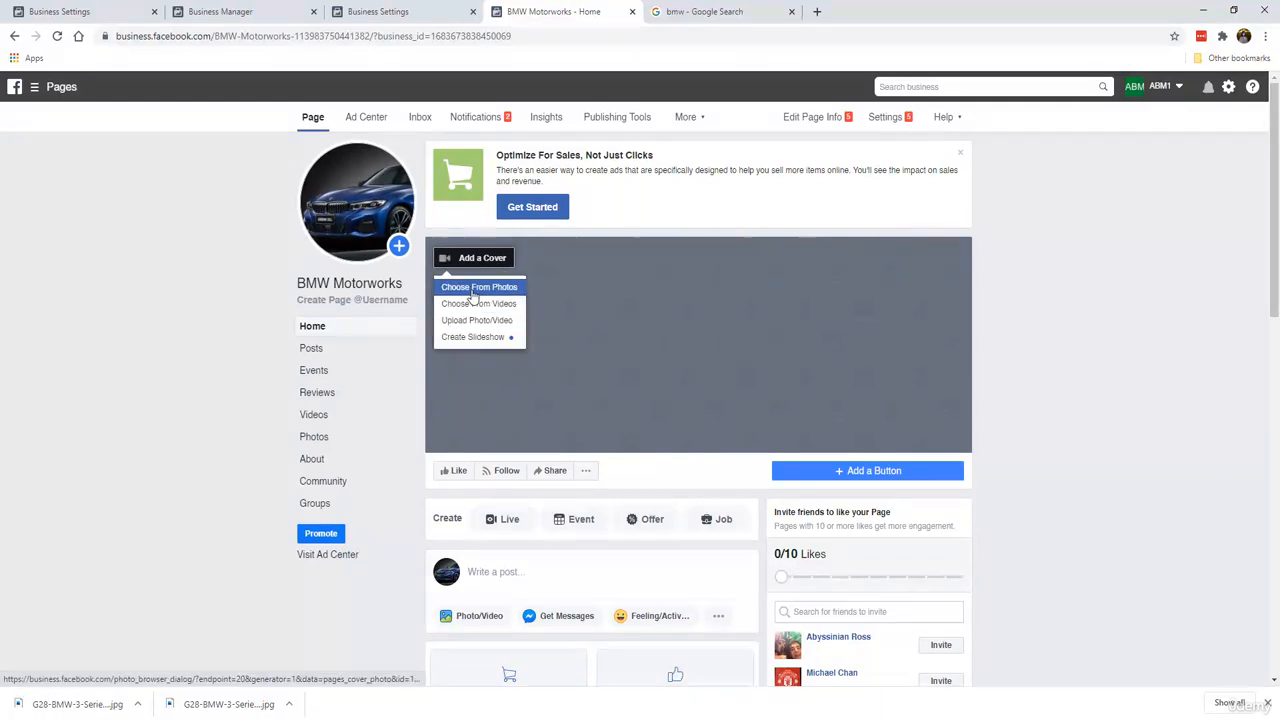
{"action": "left_click", "coordinate": [476, 288]}
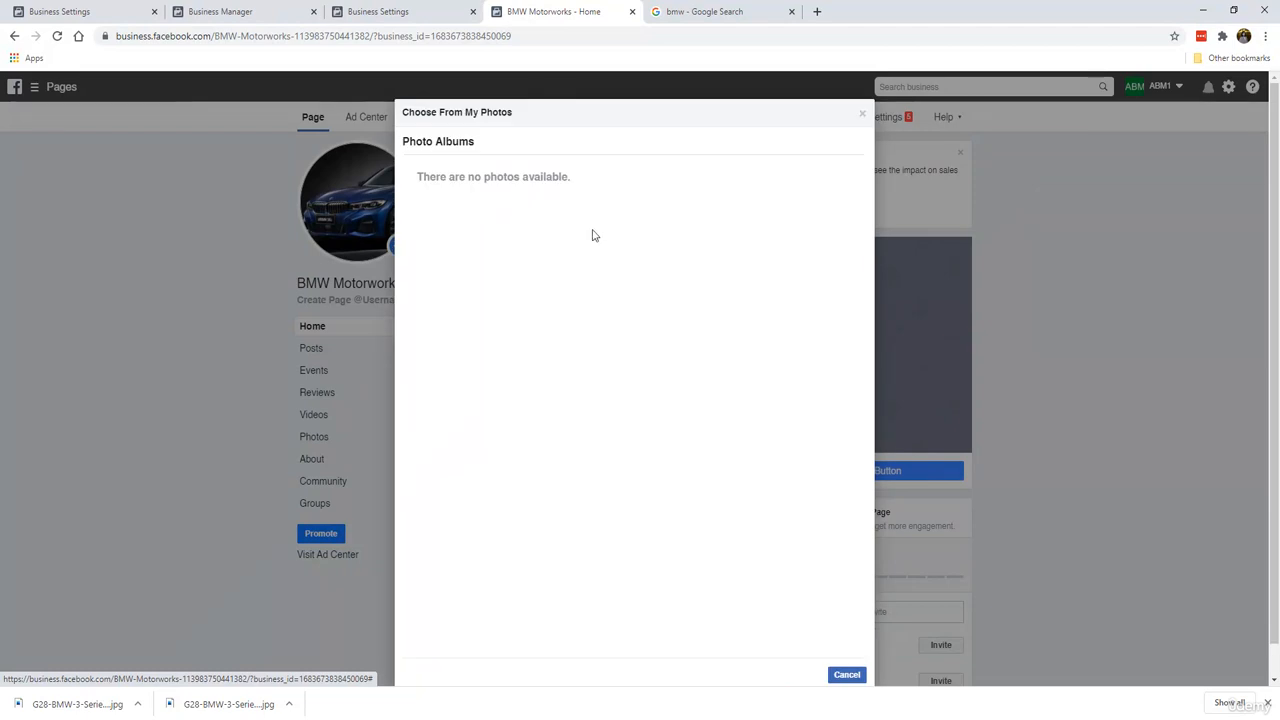
{"action": "left_click", "coordinate": [861, 112]}
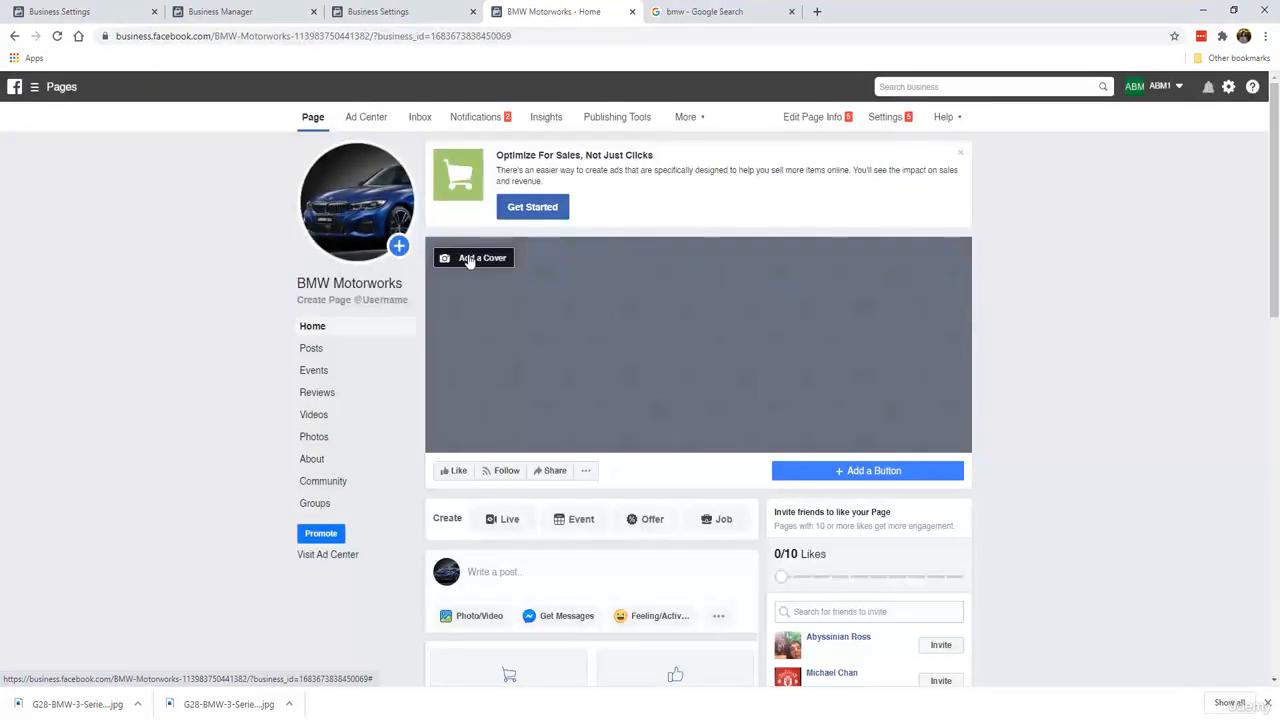
Step: Upload the side-view BMW image as the cover photo, reposition it, save, and dismiss the sales banner
{"action": "left_click", "coordinate": [471, 258]}
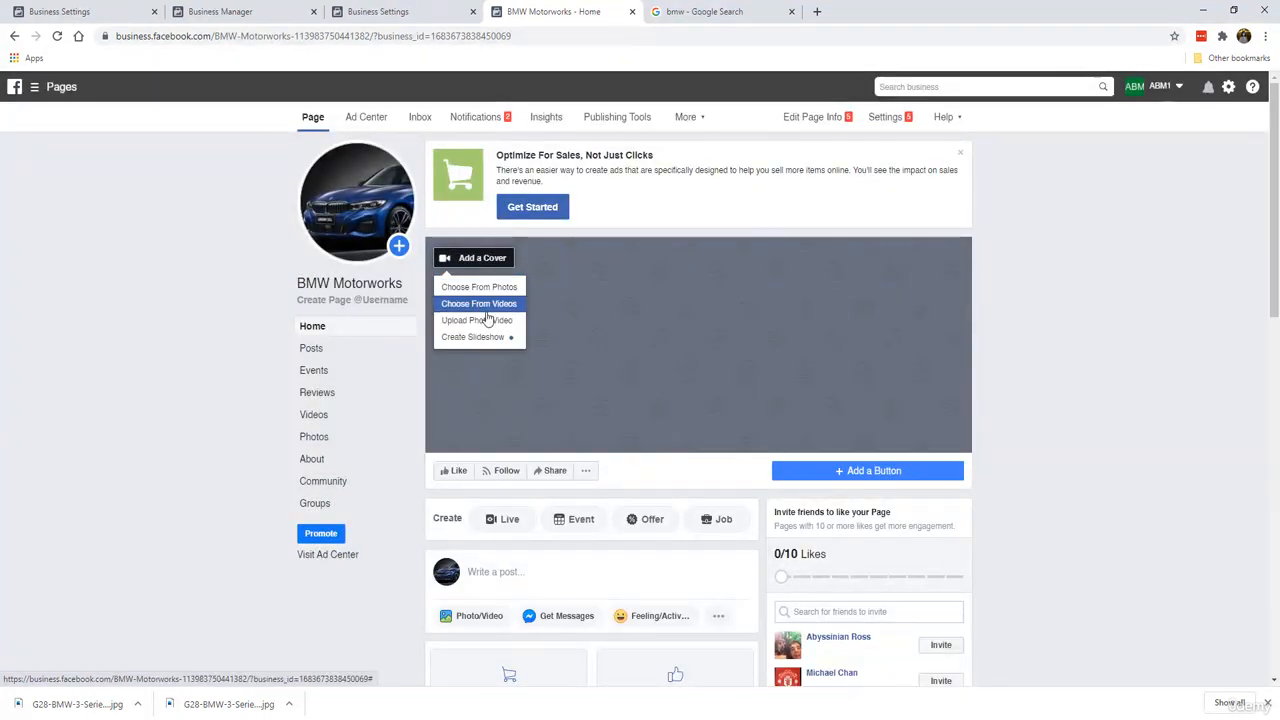
{"action": "left_click", "coordinate": [485, 320]}
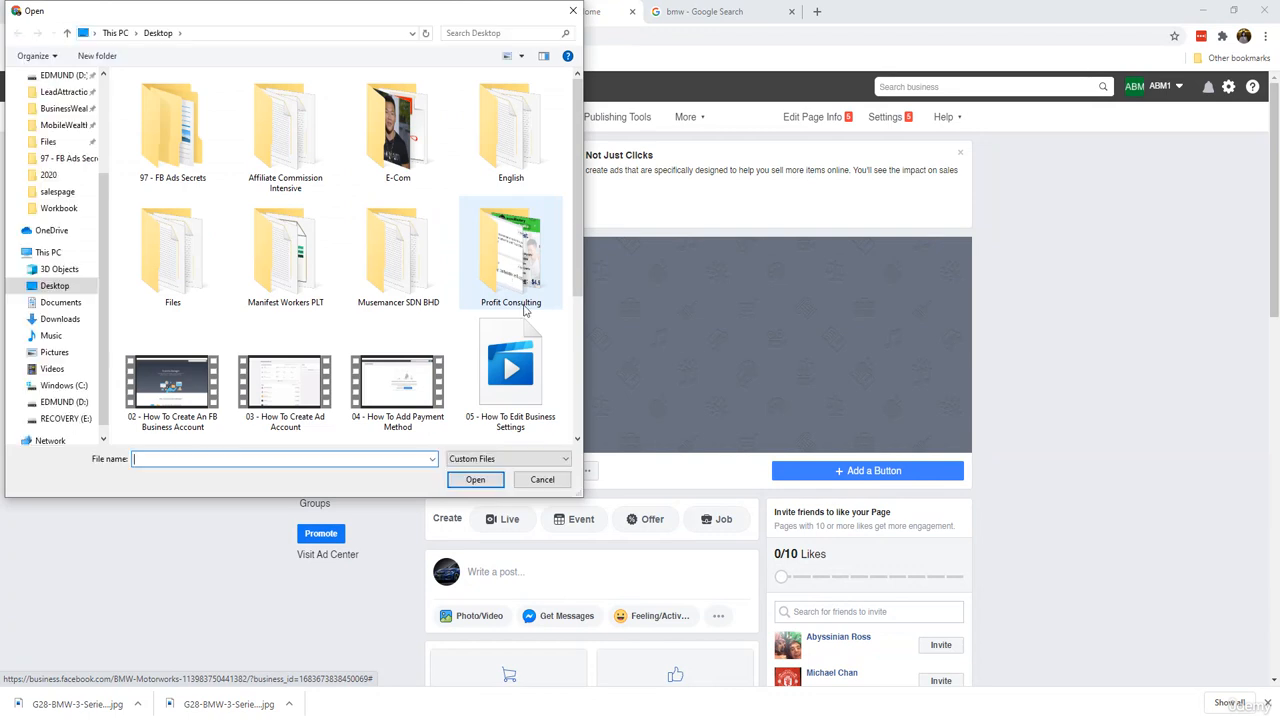
{"action": "scroll", "coordinate": [514, 343], "scroll_direction": "down", "scroll_amount": 2}
{"action": "double_click", "coordinate": [330, 295]}
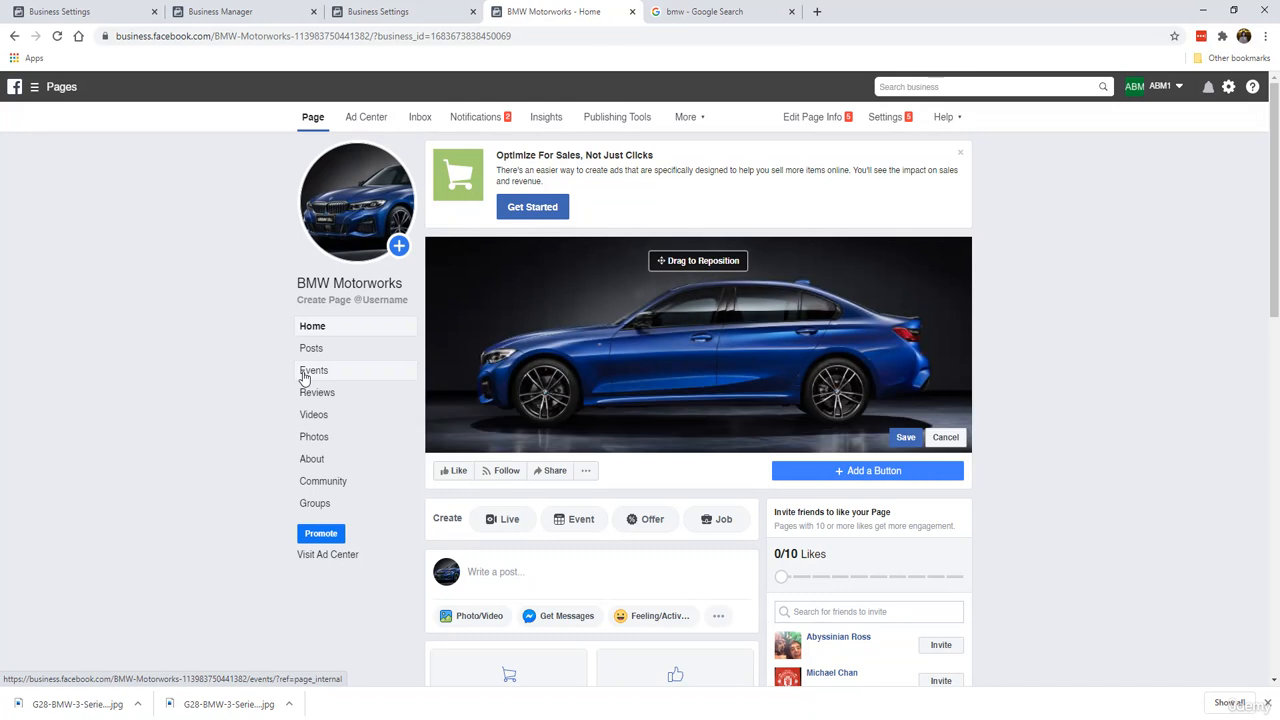
{"action": "left_click_drag", "start_coordinate": [655, 326], "coordinate": [629, 321]}
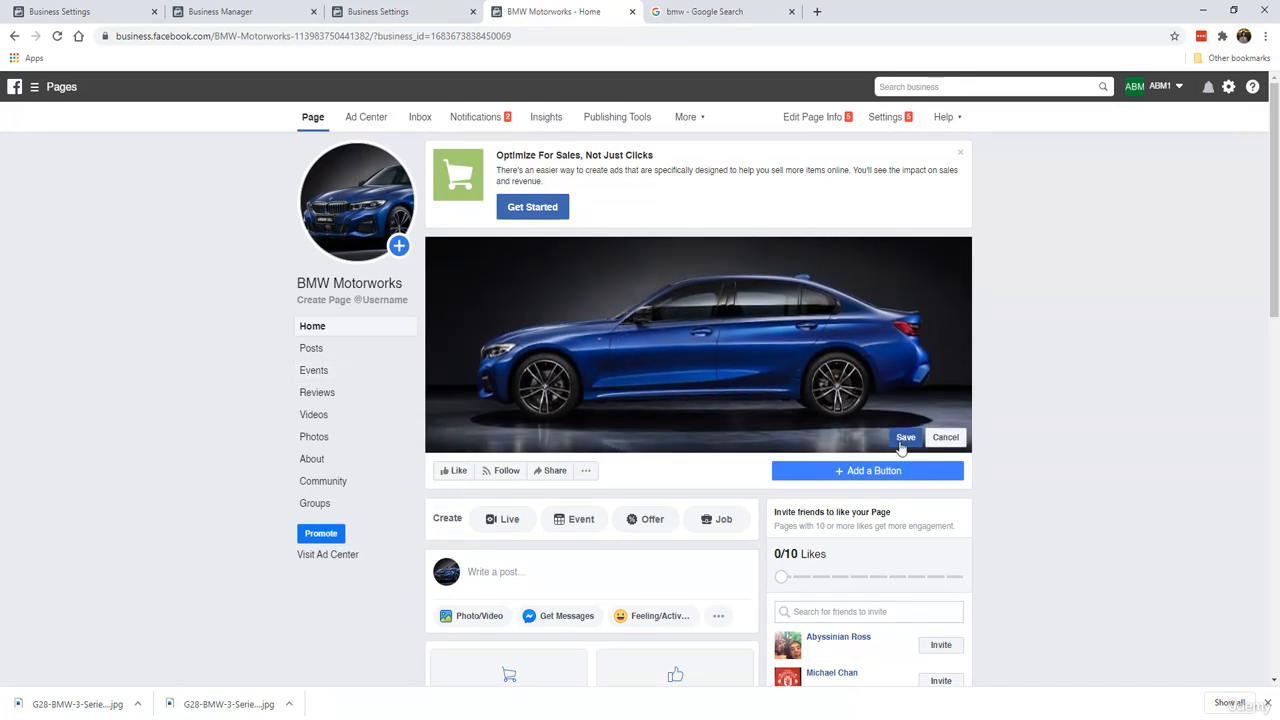
{"action": "left_click", "coordinate": [902, 442]}
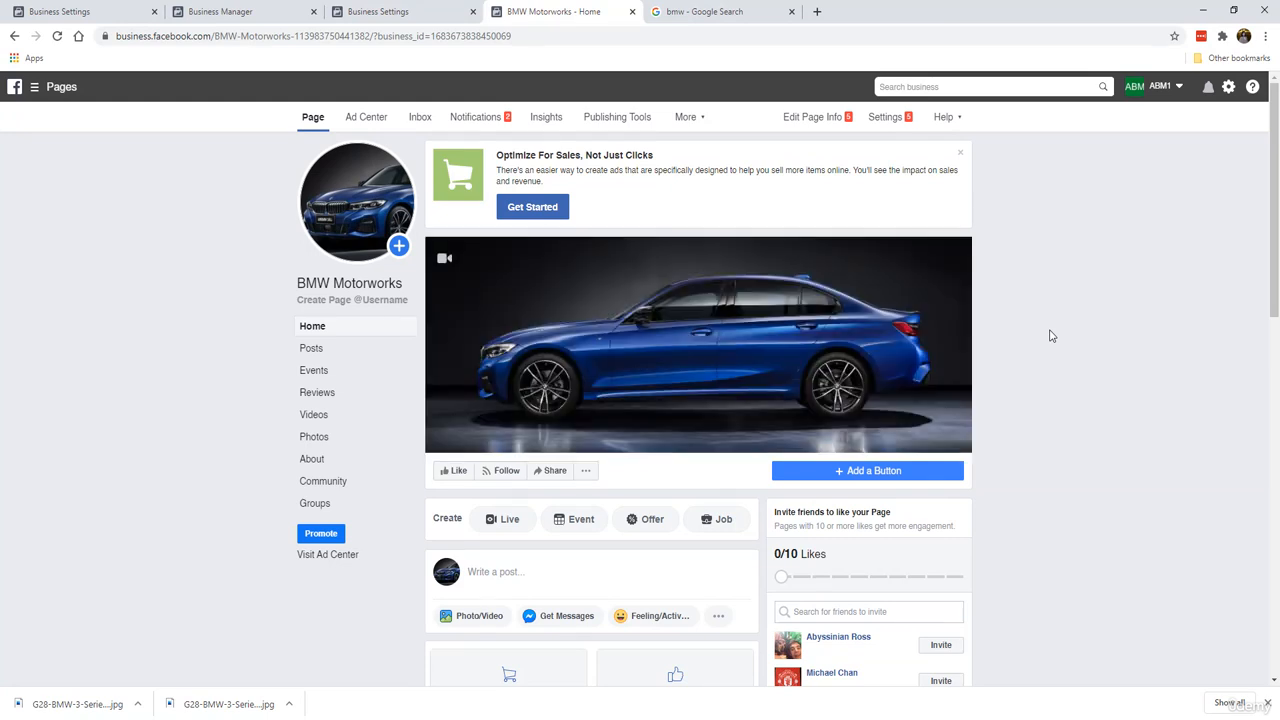
{"action": "left_click", "coordinate": [960, 157]}
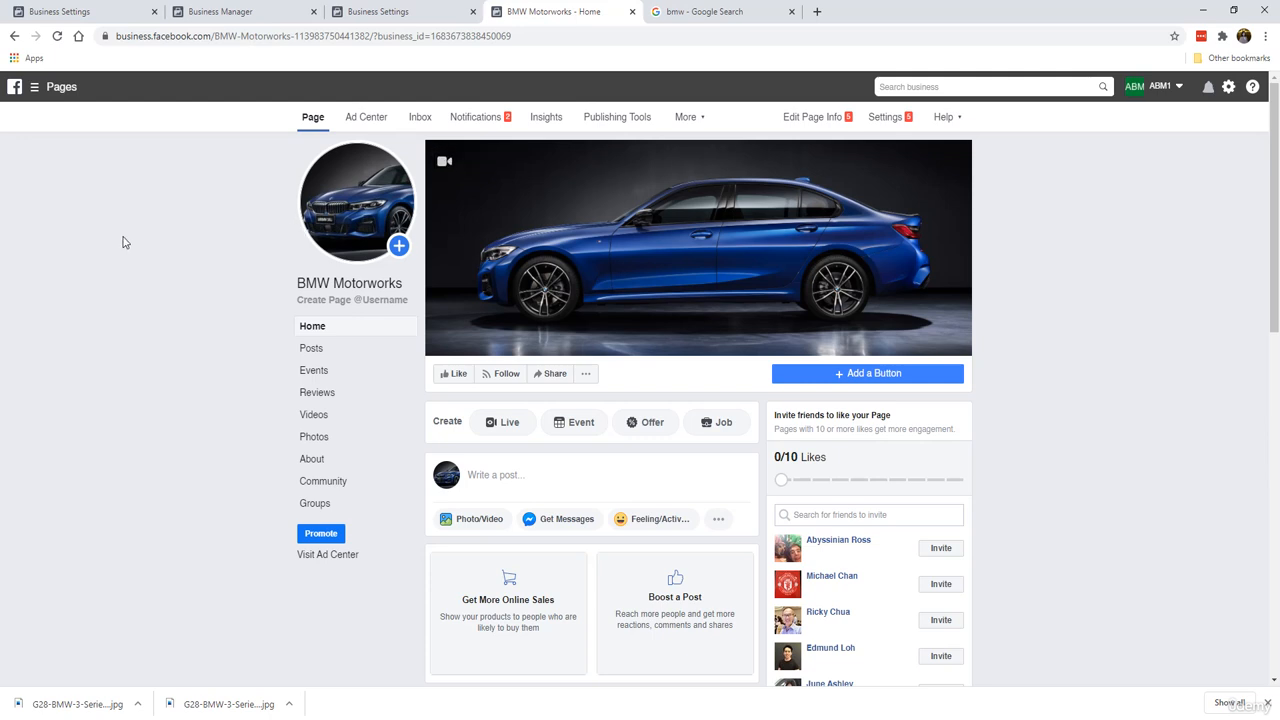
Step: Open page username creation and enter bmwmotorworks as the username
{"action": "mouse_move", "coordinate": [539, 240]}
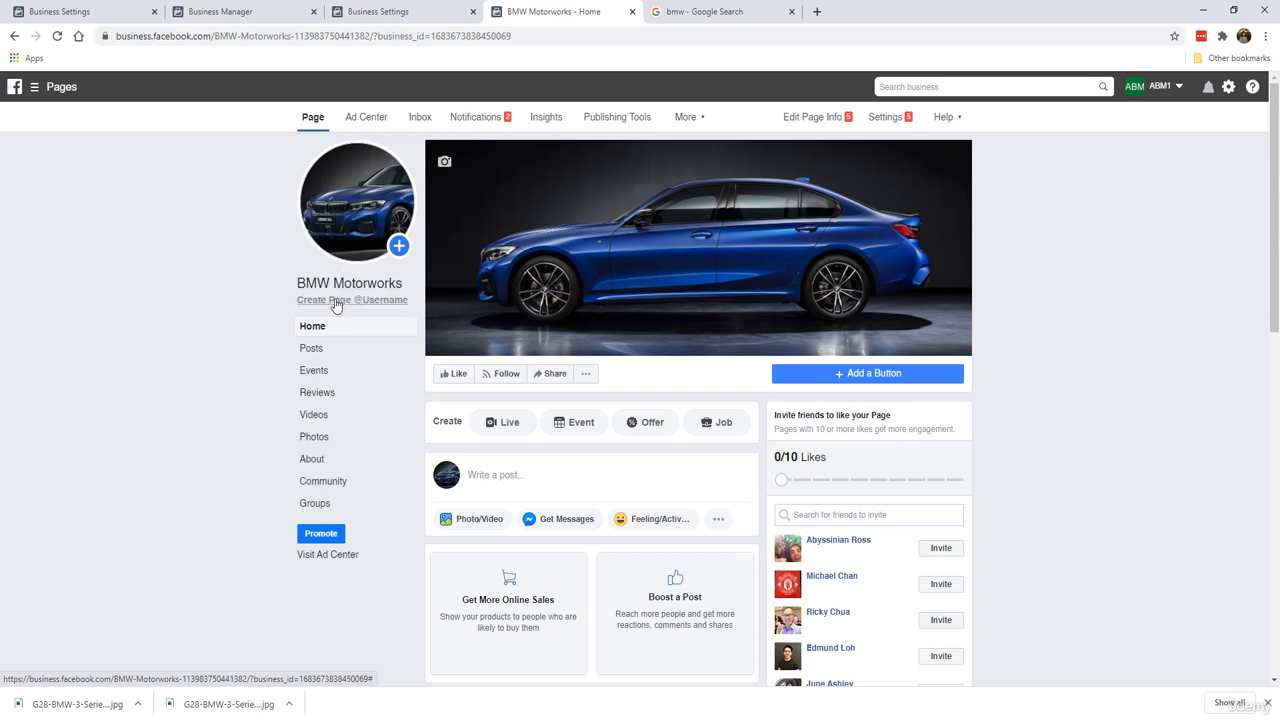
{"action": "left_click", "coordinate": [373, 306]}
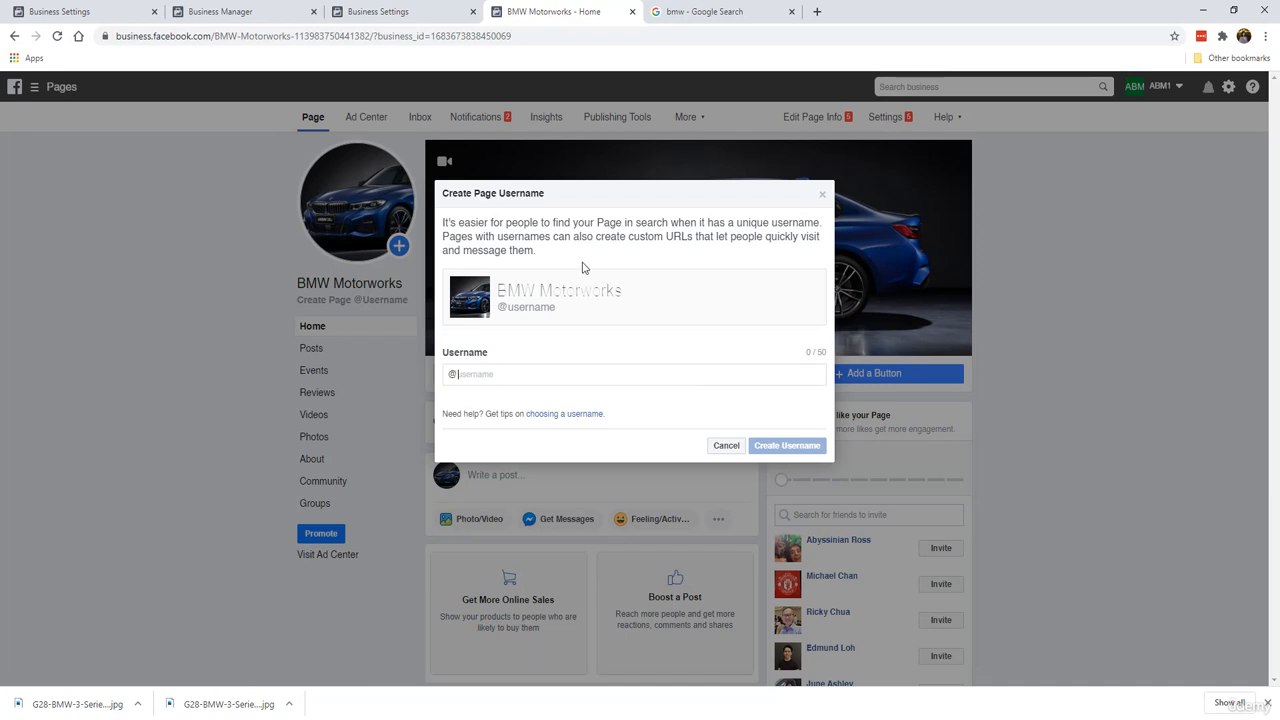
{"action": "type", "text": "bmwmotorworks"}
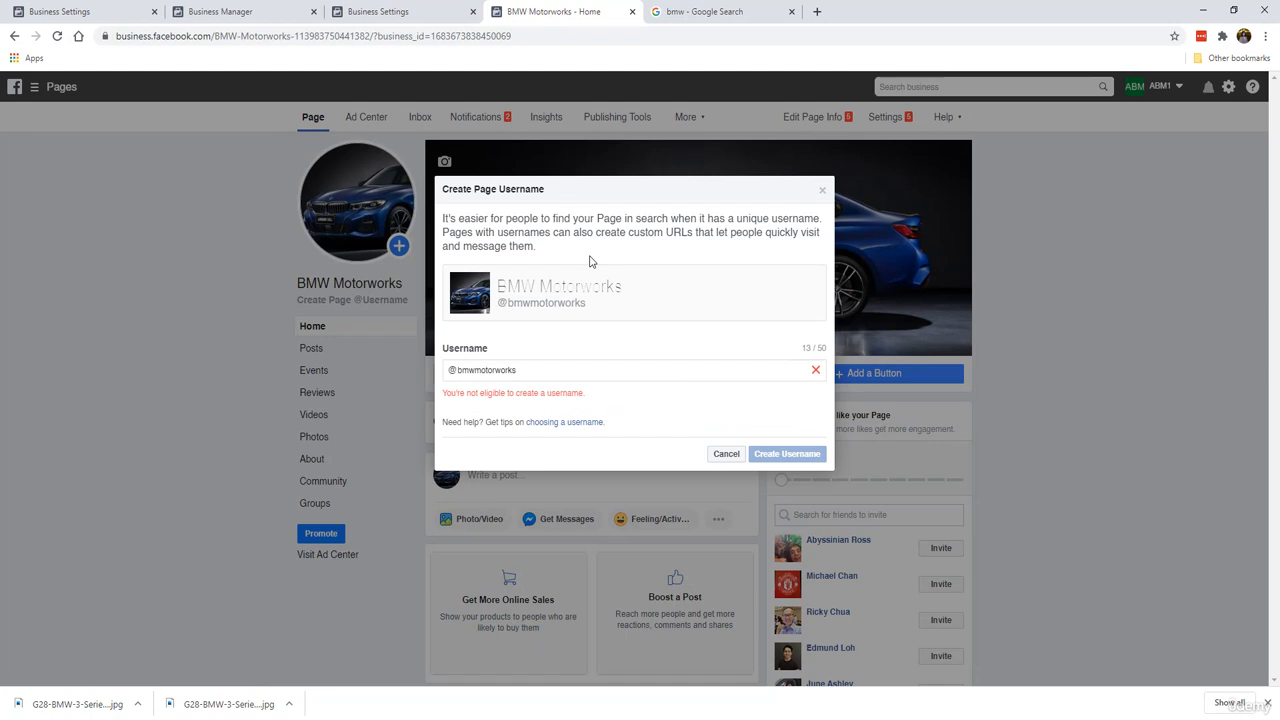
Step: Try the username bmw.motor.works instead
{"action": "left_click", "coordinate": [532, 370]}
{"action": "key", "text": "Left"}
{"action": "key", "text": "Left"}
{"action": "key", "text": "Left"}
{"action": "key", "text": "Left"}
{"action": "key", "text": "Left"}
{"action": "key", "text": "Left"}
{"action": "key", "text": "Left"}
{"action": "key", "text": "Left"}
{"action": "key", "text": "Left"}
{"action": "key", "text": "Left"}
{"action": "type", "text": "."}
{"action": "key", "text": "Right"}
{"action": "key", "text": "Right"}
{"action": "key", "text": "Right"}
{"action": "key", "text": "Right"}
{"action": "key", "text": "Right"}
{"action": "type", "text": "."}
Step: Change the username to bmwmotorworkspage and create it
{"action": "left_click_drag", "start_coordinate": [471, 370], "coordinate": [634, 373]}
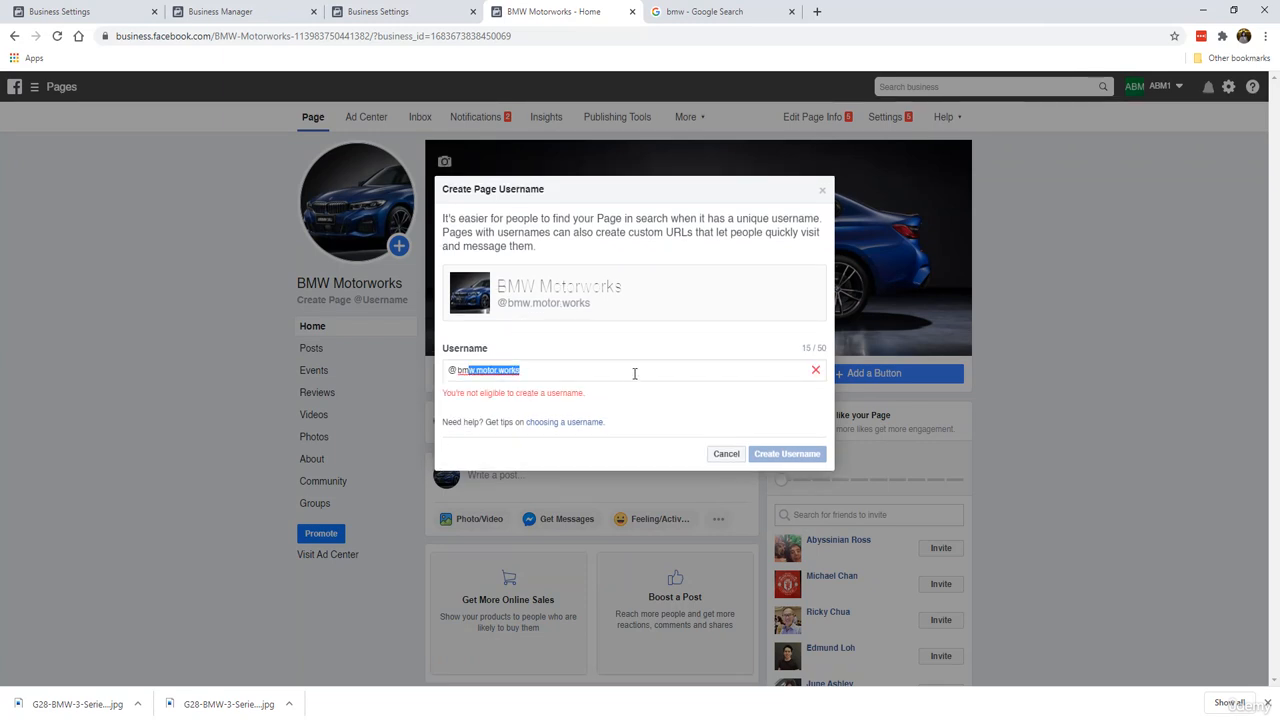
{"action": "key", "text": "BackSpace"}
{"action": "type", "text": "motorwork"}
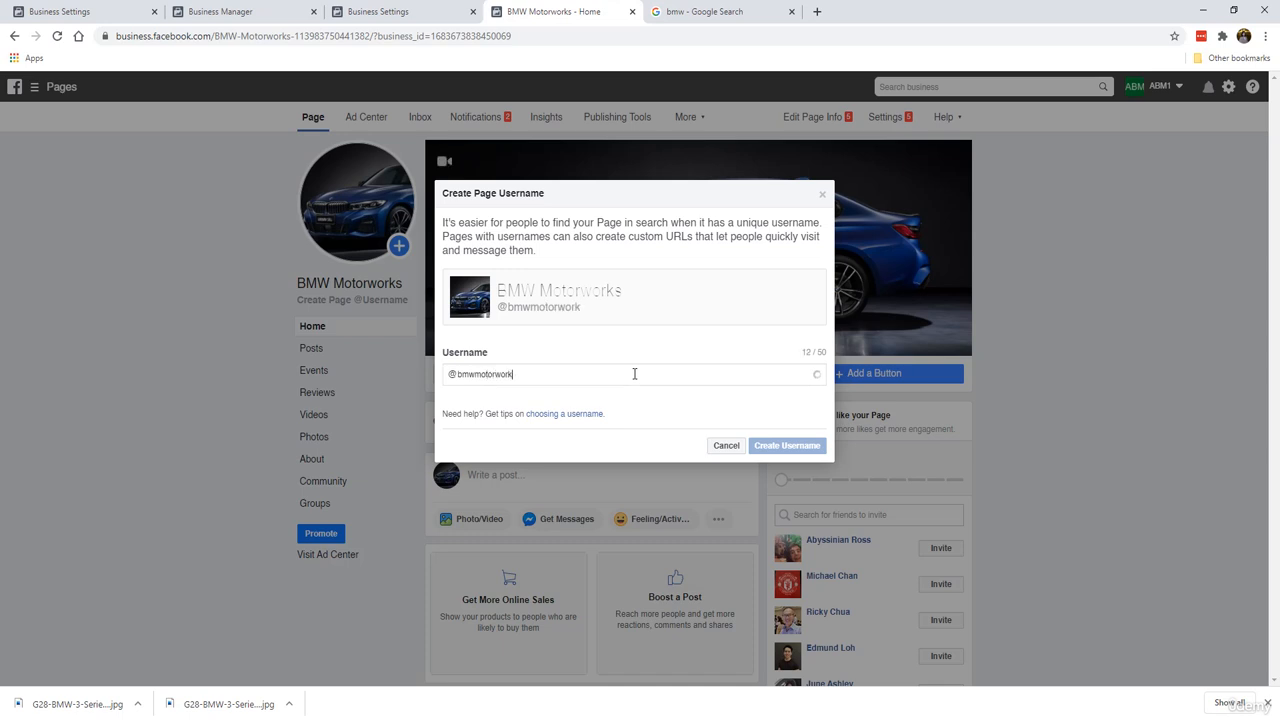
{"action": "type", "text": "spage"}
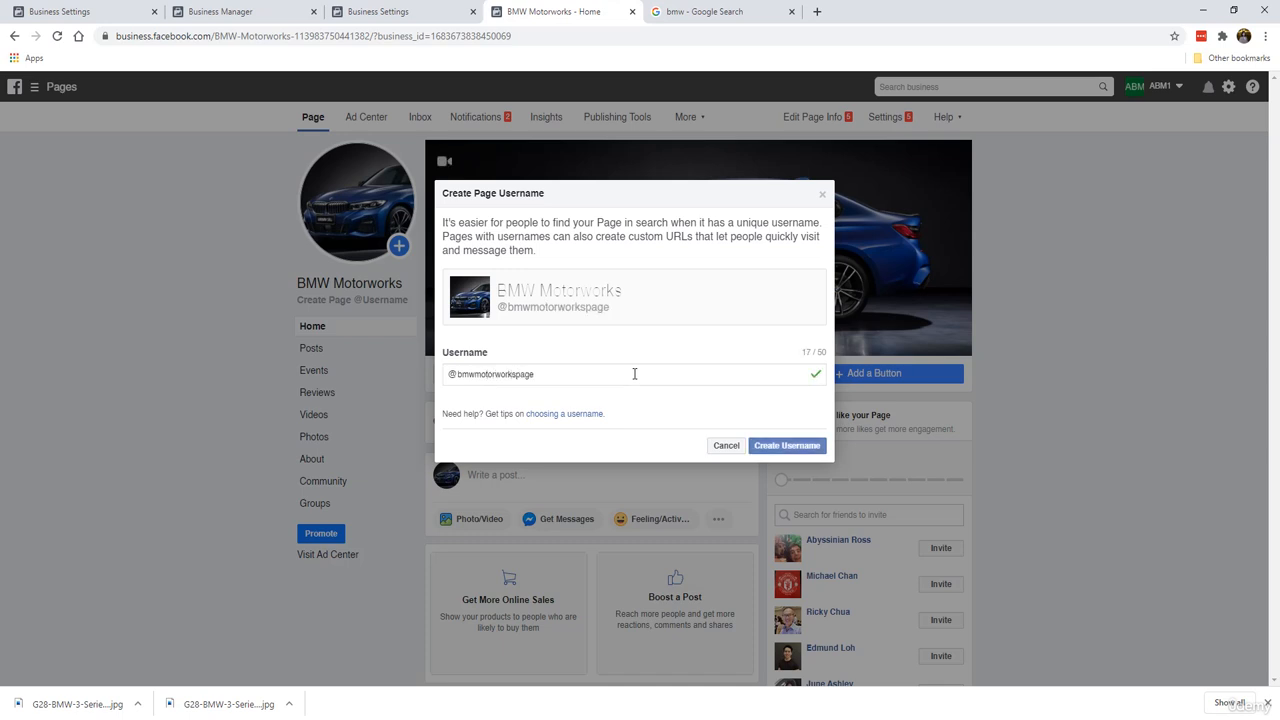
{"action": "key", "text": "Return"}
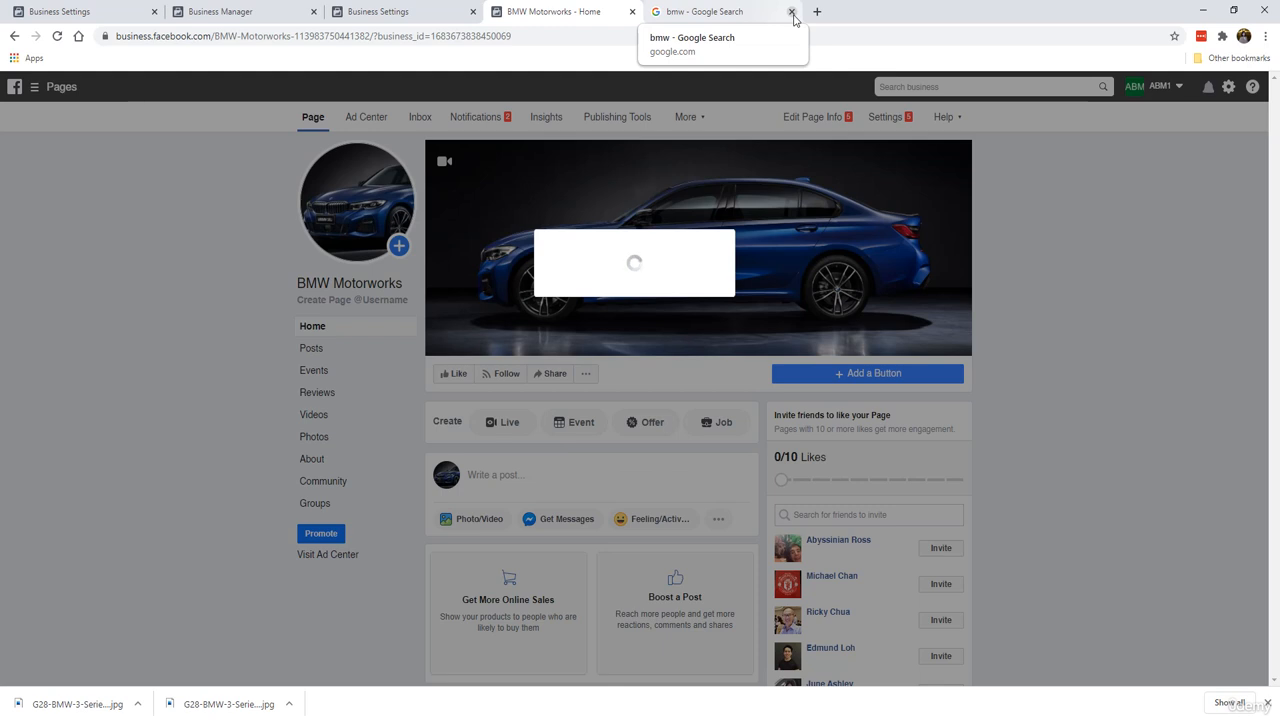
Step: Add a Send Message page button under Contact you, directing people to Messenger, and finish
{"action": "left_click", "coordinate": [792, 12]}
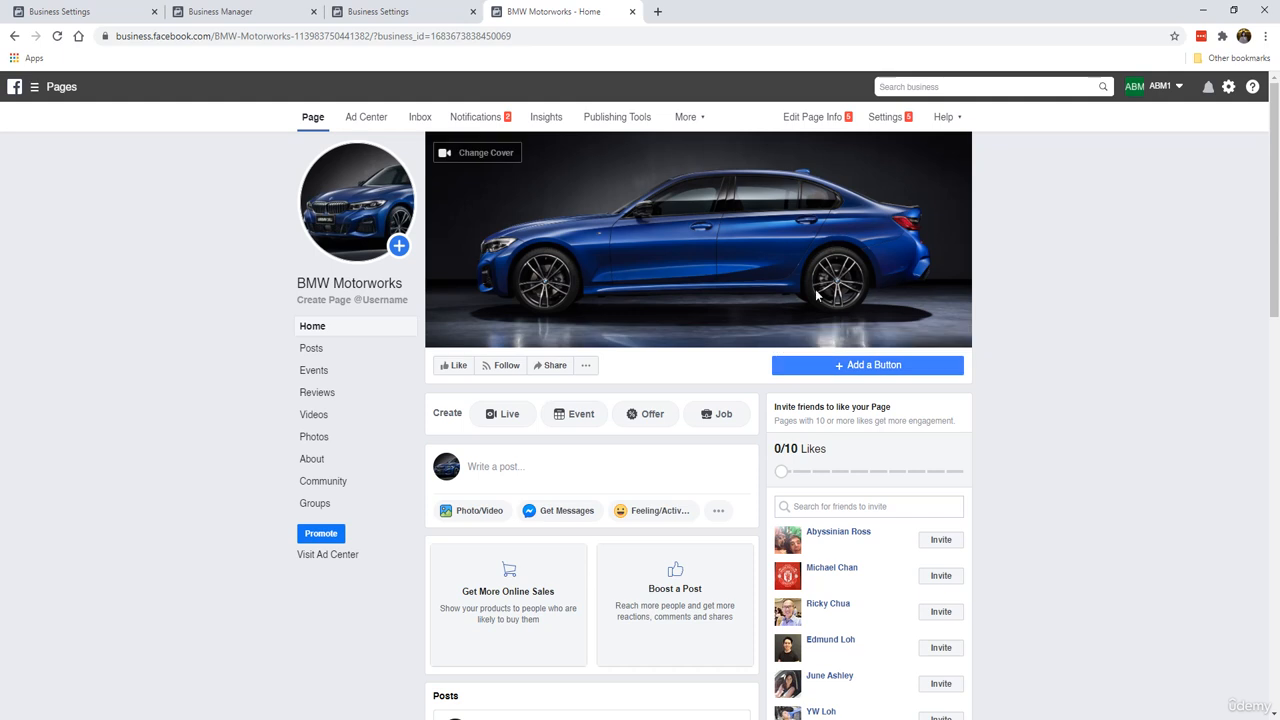
{"action": "left_click", "coordinate": [847, 366]}
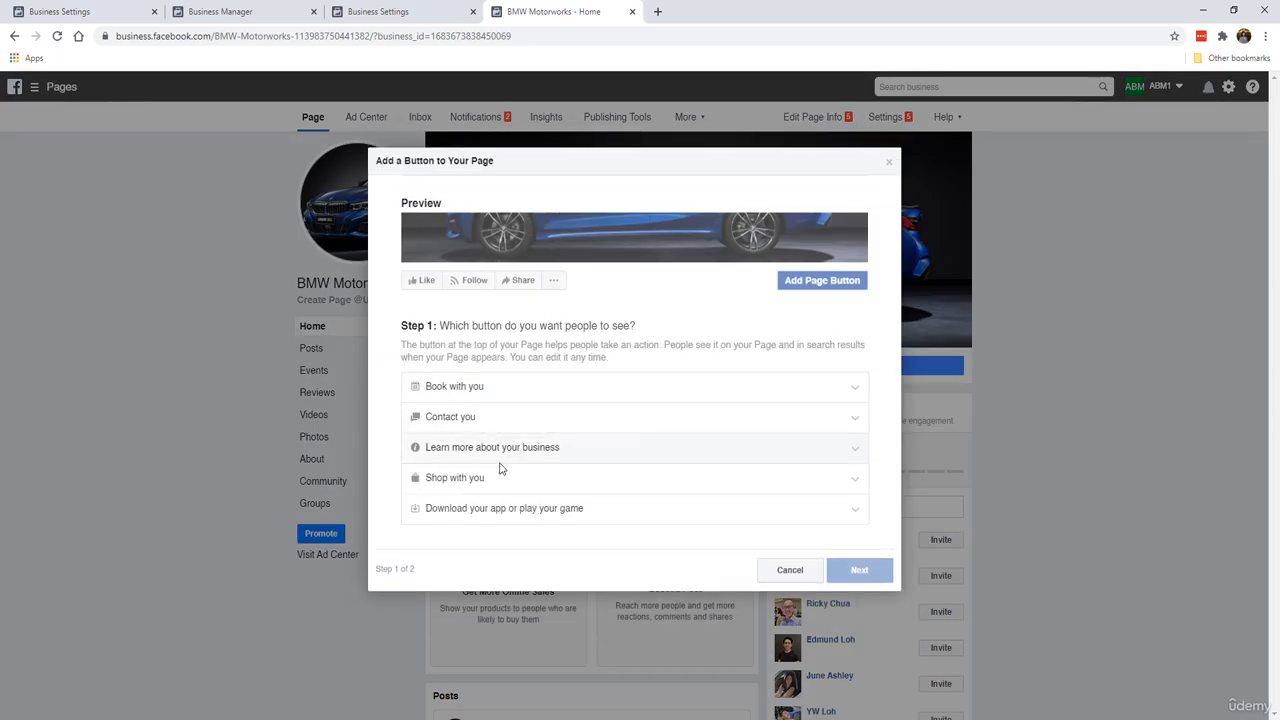
{"action": "left_click", "coordinate": [505, 420]}
{"action": "left_click", "coordinate": [456, 442]}
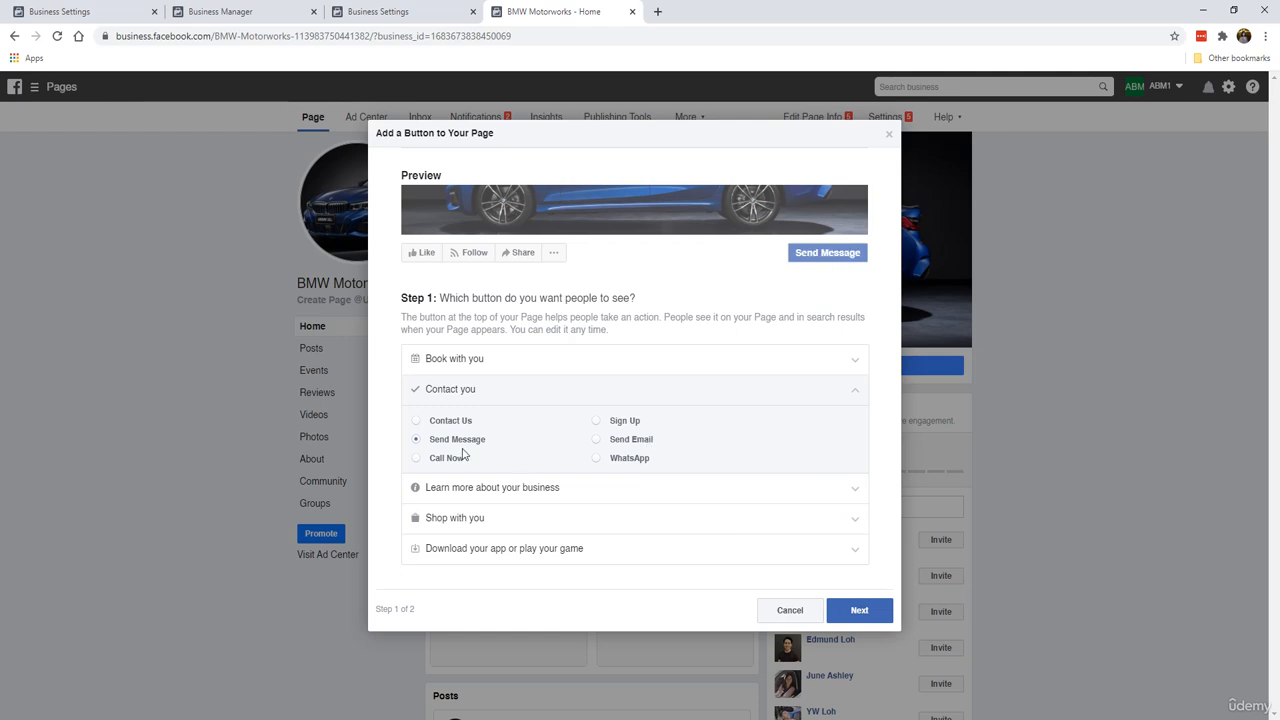
{"action": "left_click", "coordinate": [858, 606]}
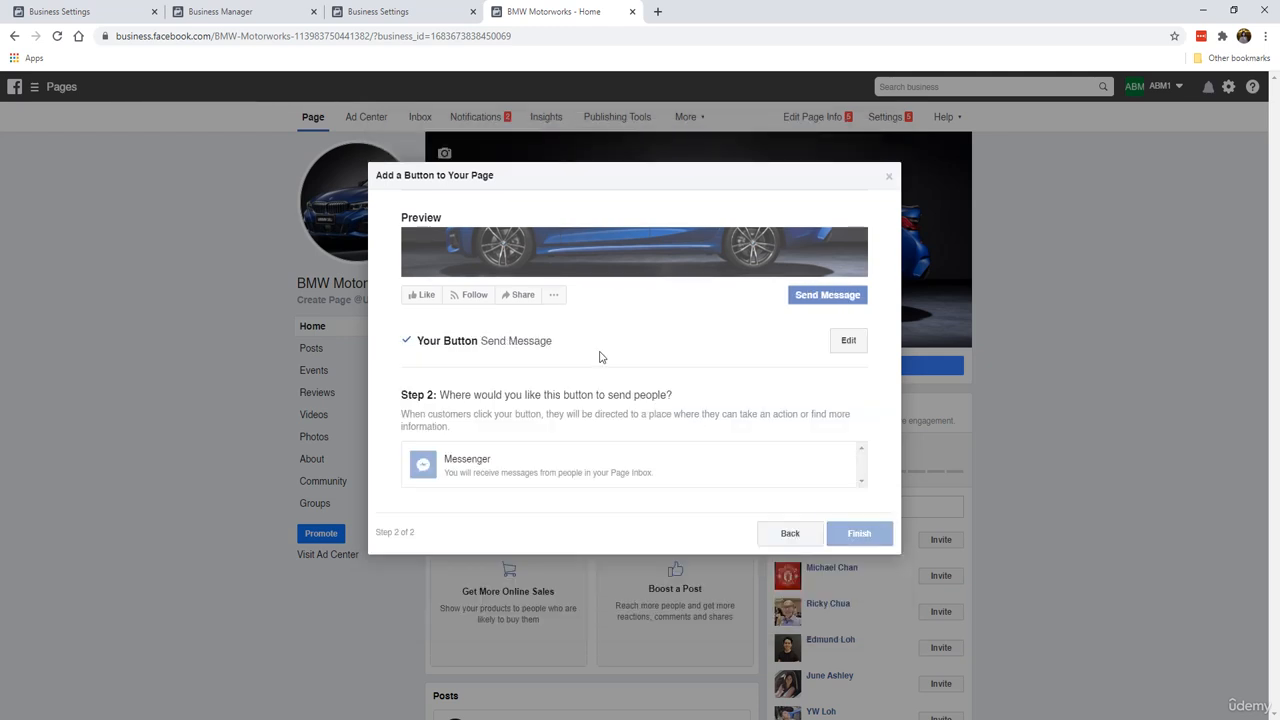
{"action": "left_click", "coordinate": [569, 469]}
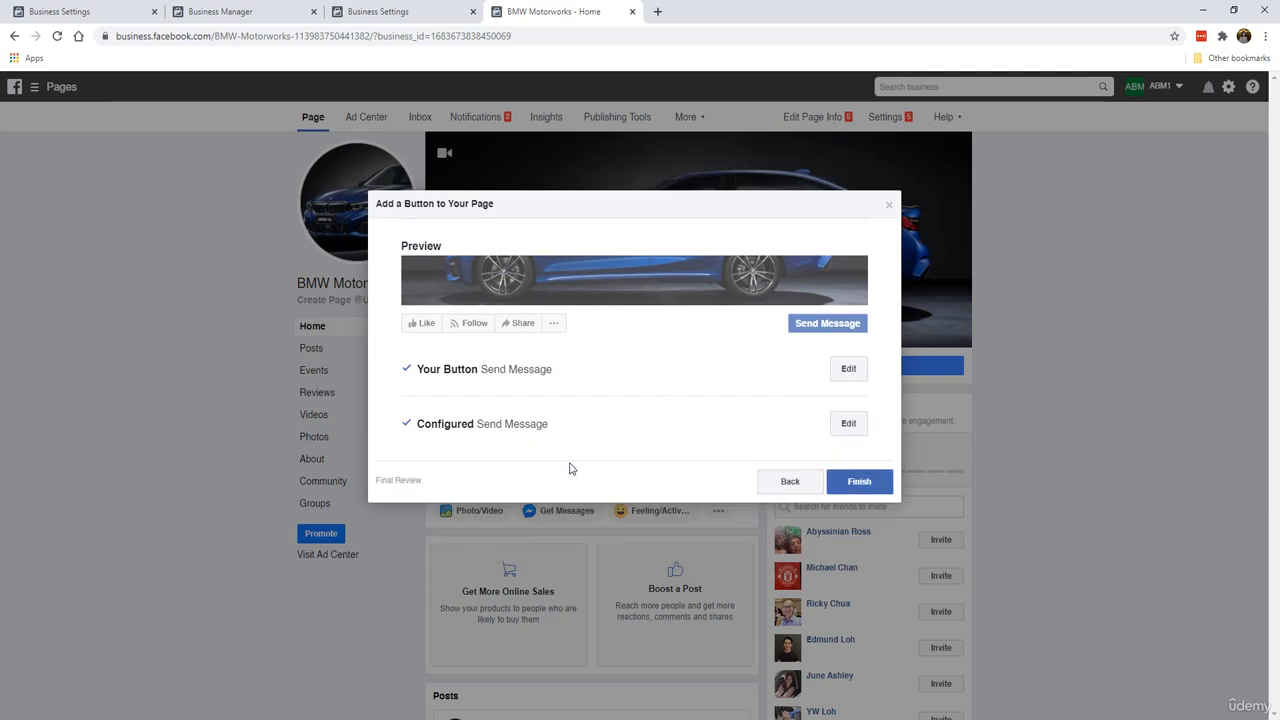
{"action": "left_click", "coordinate": [884, 486]}
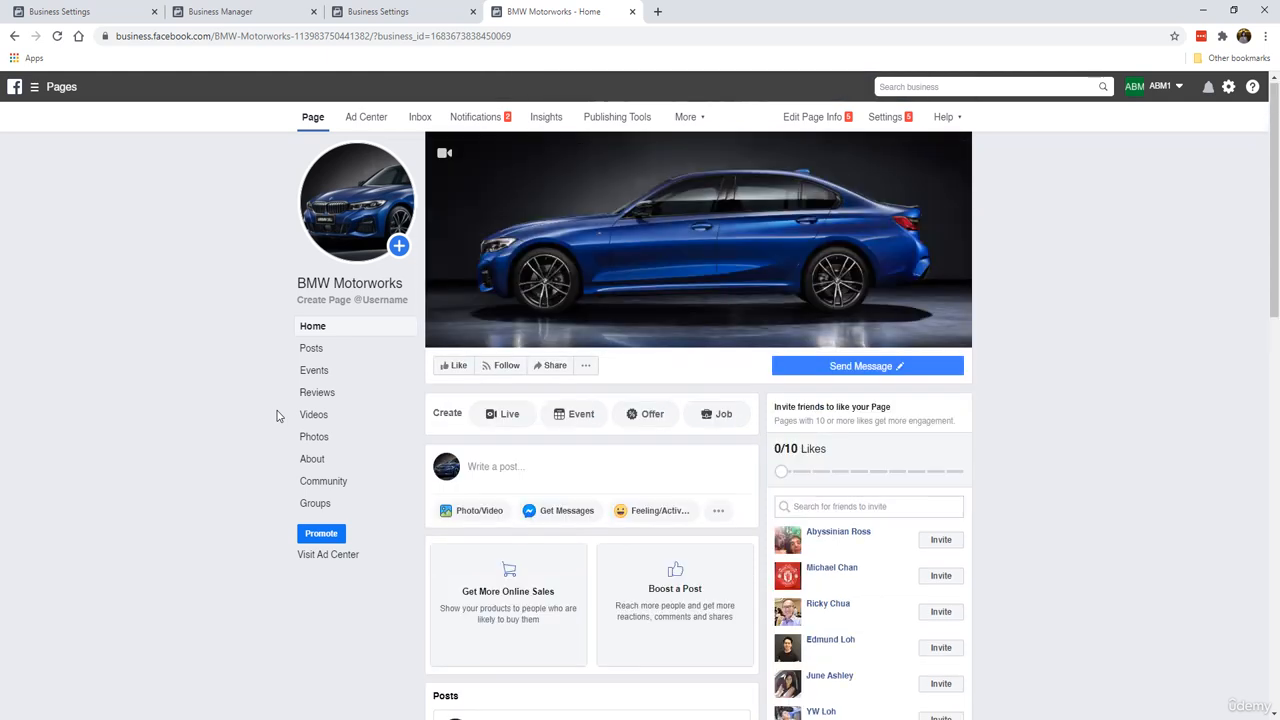
Step: Like the page, then disable sharing to stories in the Post and Story Sharing settings and save
{"action": "left_click", "coordinate": [450, 370]}
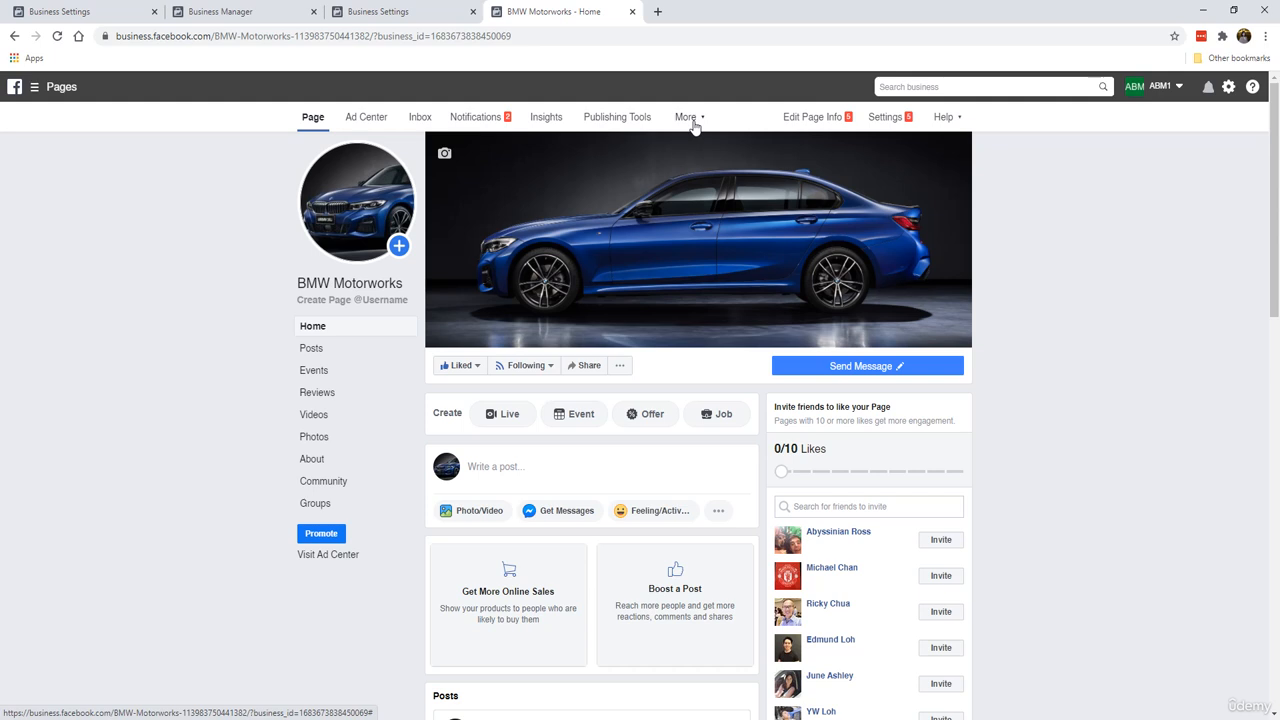
{"action": "left_click", "coordinate": [885, 117]}
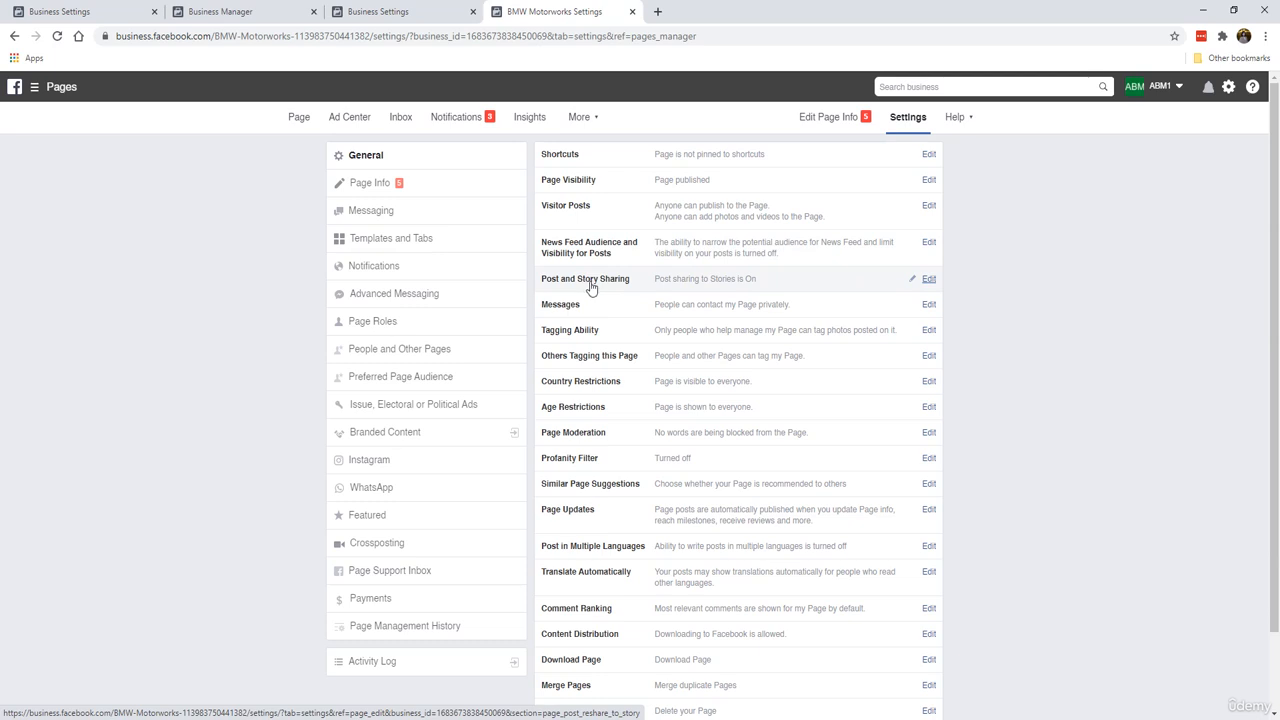
{"action": "left_click", "coordinate": [928, 280]}
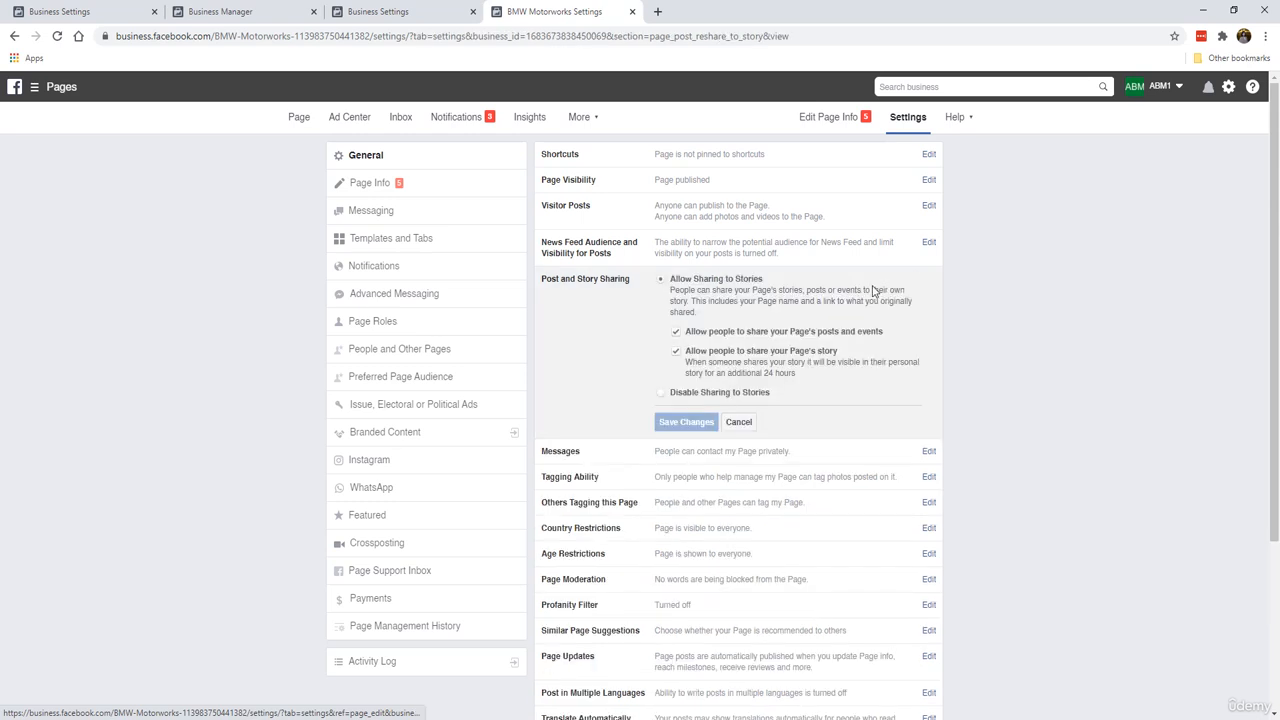
{"action": "left_click", "coordinate": [662, 393]}
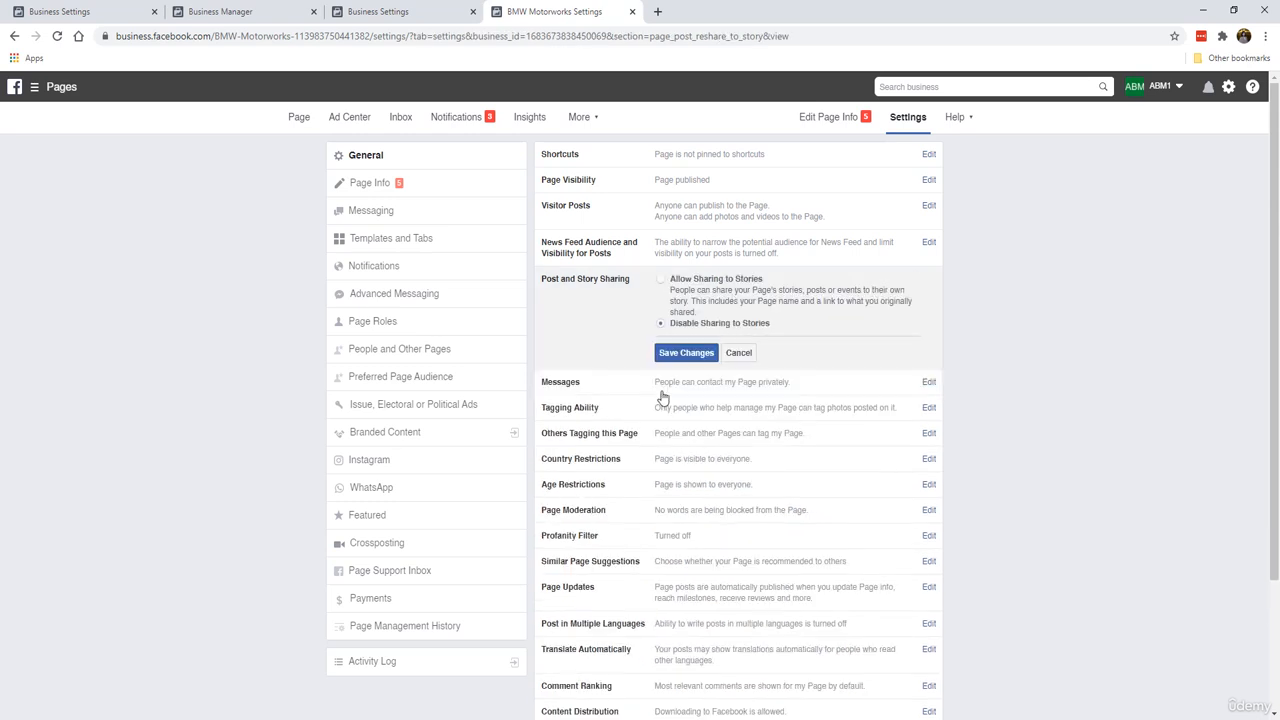
{"action": "left_click", "coordinate": [686, 353]}
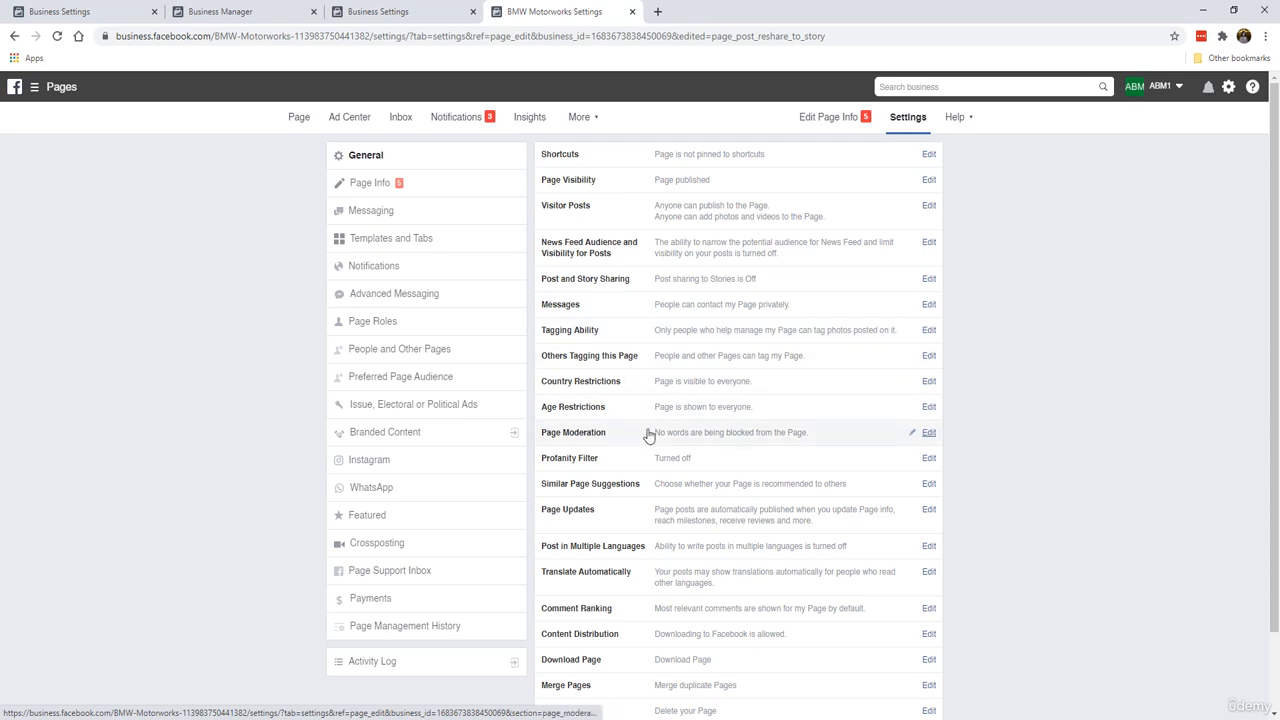
Step: Set the page's profanity filter to Medium and save the change
{"action": "scroll", "coordinate": [655, 430], "scroll_direction": "down", "scroll_amount": 1}
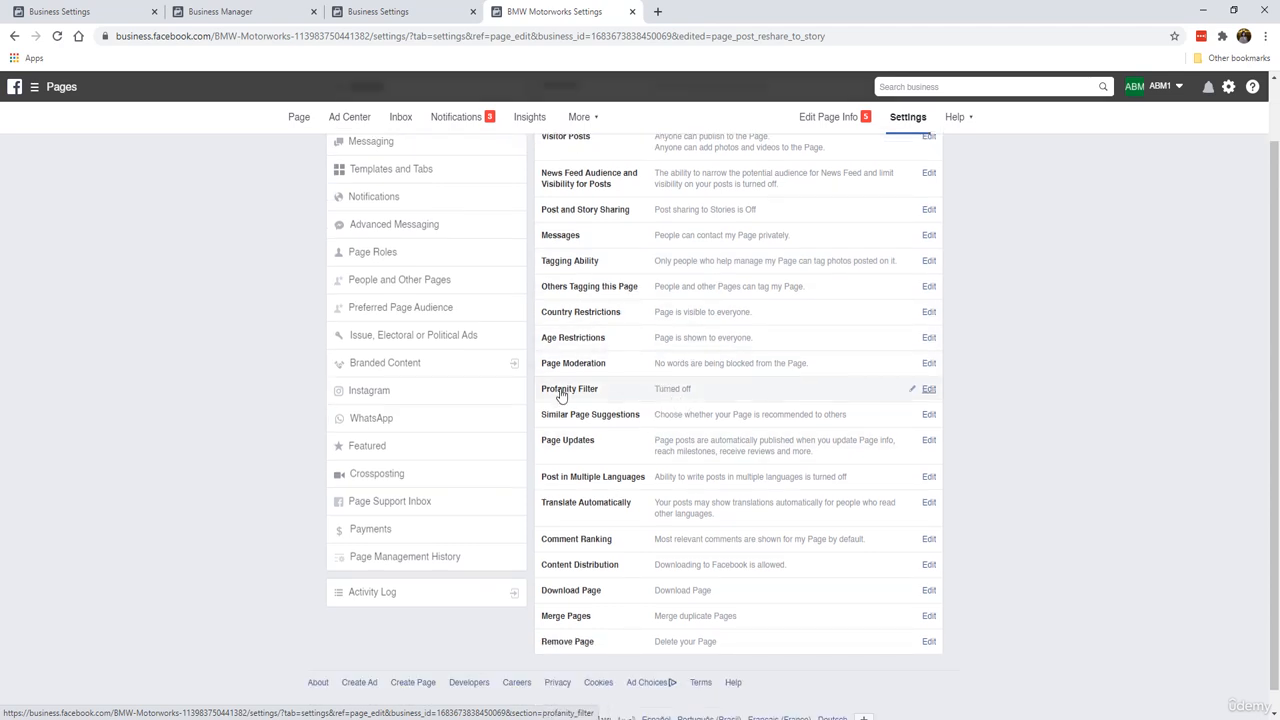
{"action": "left_click", "coordinate": [930, 389]}
{"action": "left_click", "coordinate": [688, 393]}
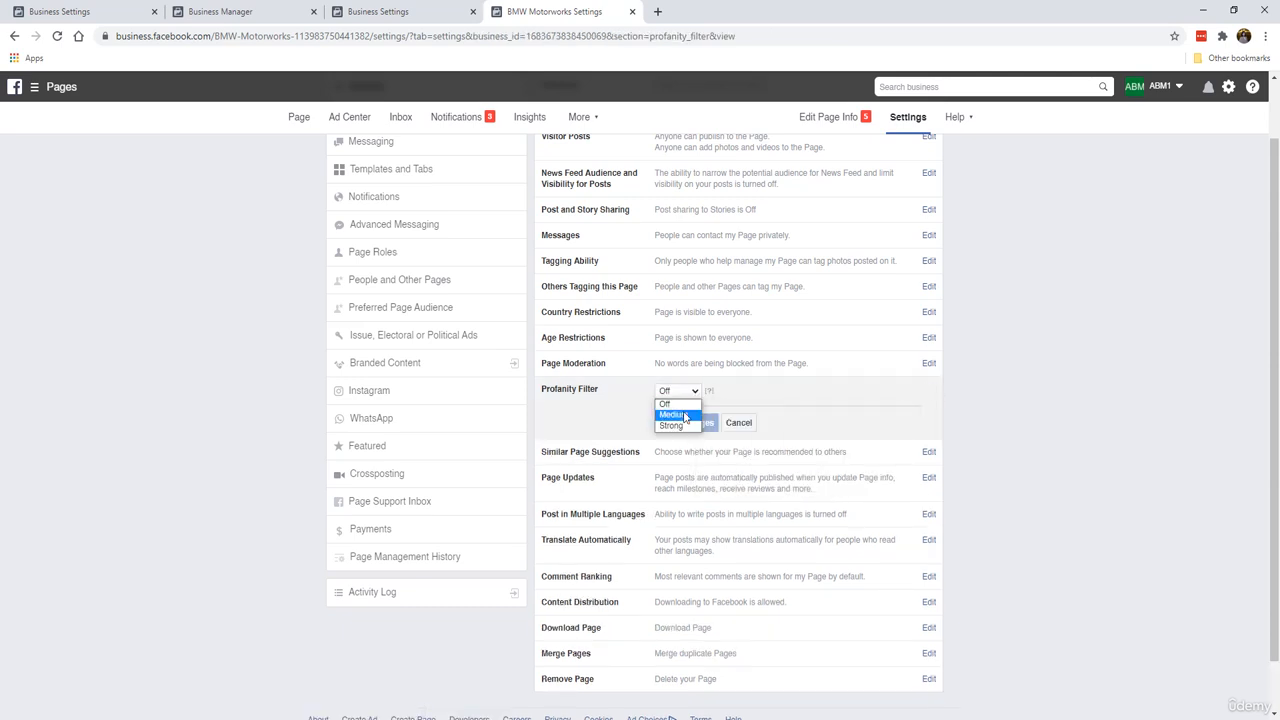
{"action": "left_click", "coordinate": [685, 415]}
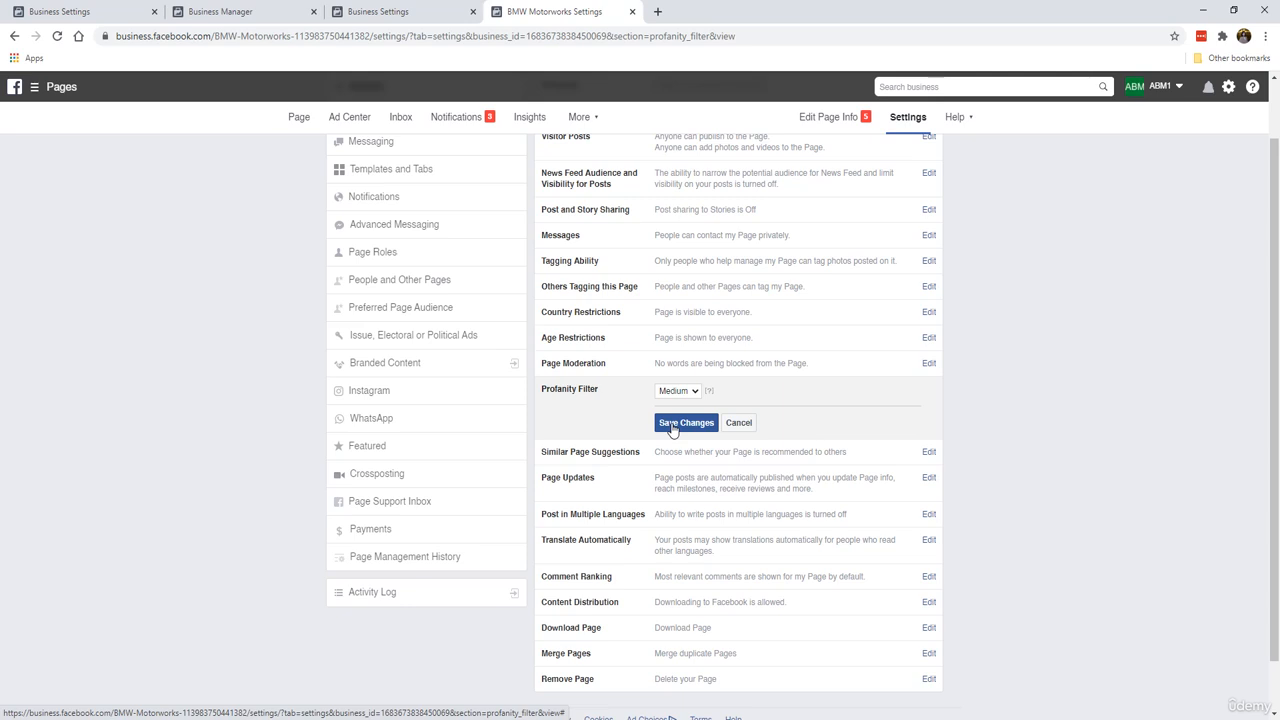
{"action": "left_click", "coordinate": [672, 426]}
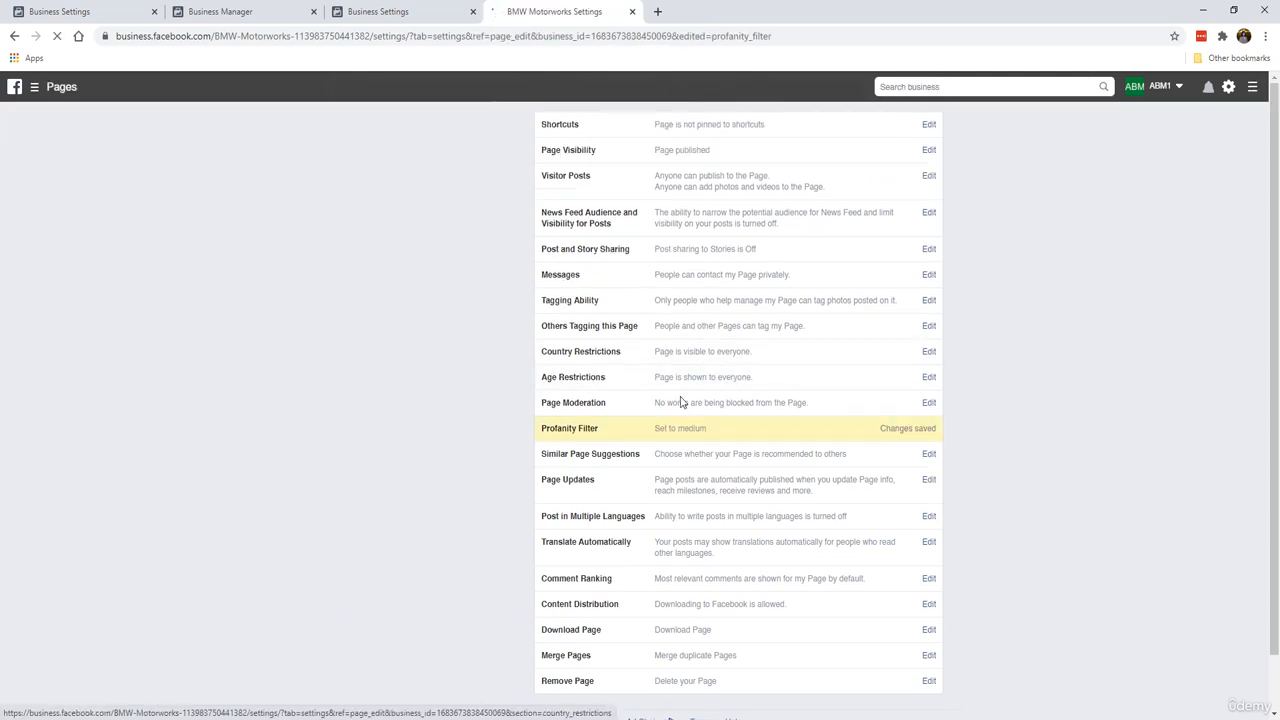
Step: In Page Info, save the description "German engineering at its finest, and all things BMW. We share all the latest gadgets, accessories and mods for BMW cars of all models."
{"action": "scroll", "coordinate": [590, 478], "scroll_direction": "down", "scroll_amount": 2}
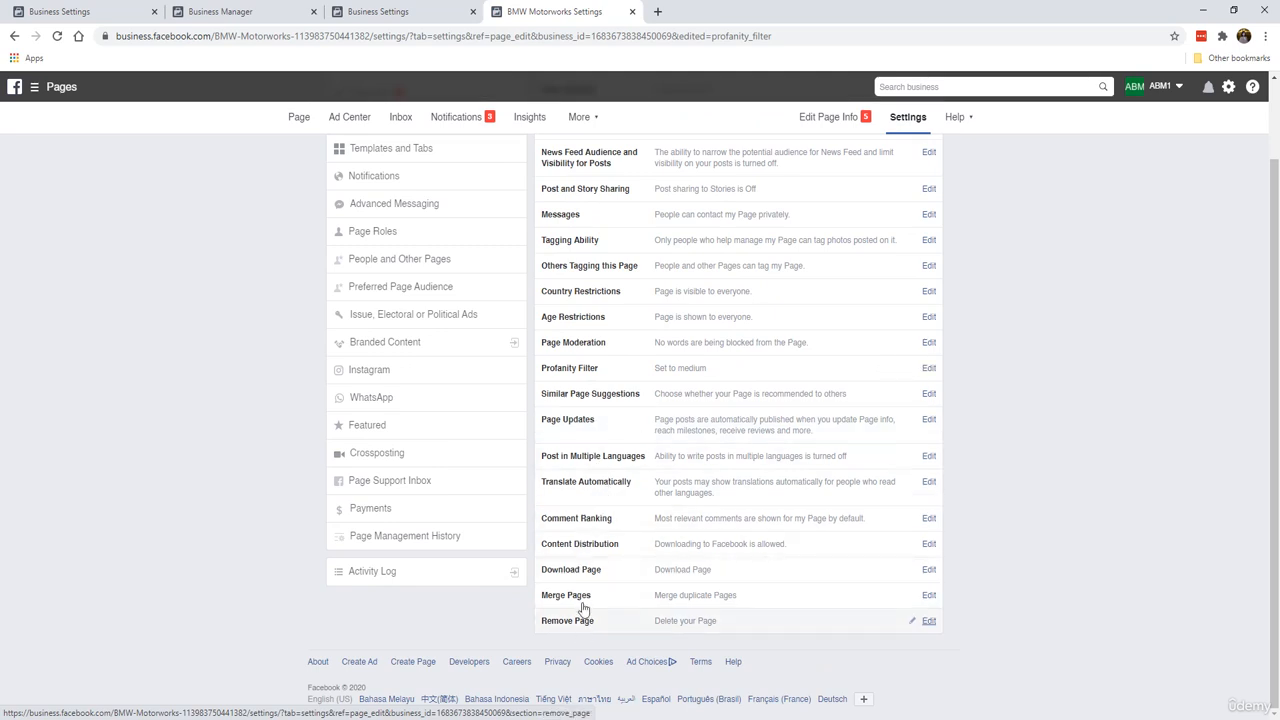
{"action": "scroll", "coordinate": [694, 431], "scroll_direction": "up", "scroll_amount": 2}
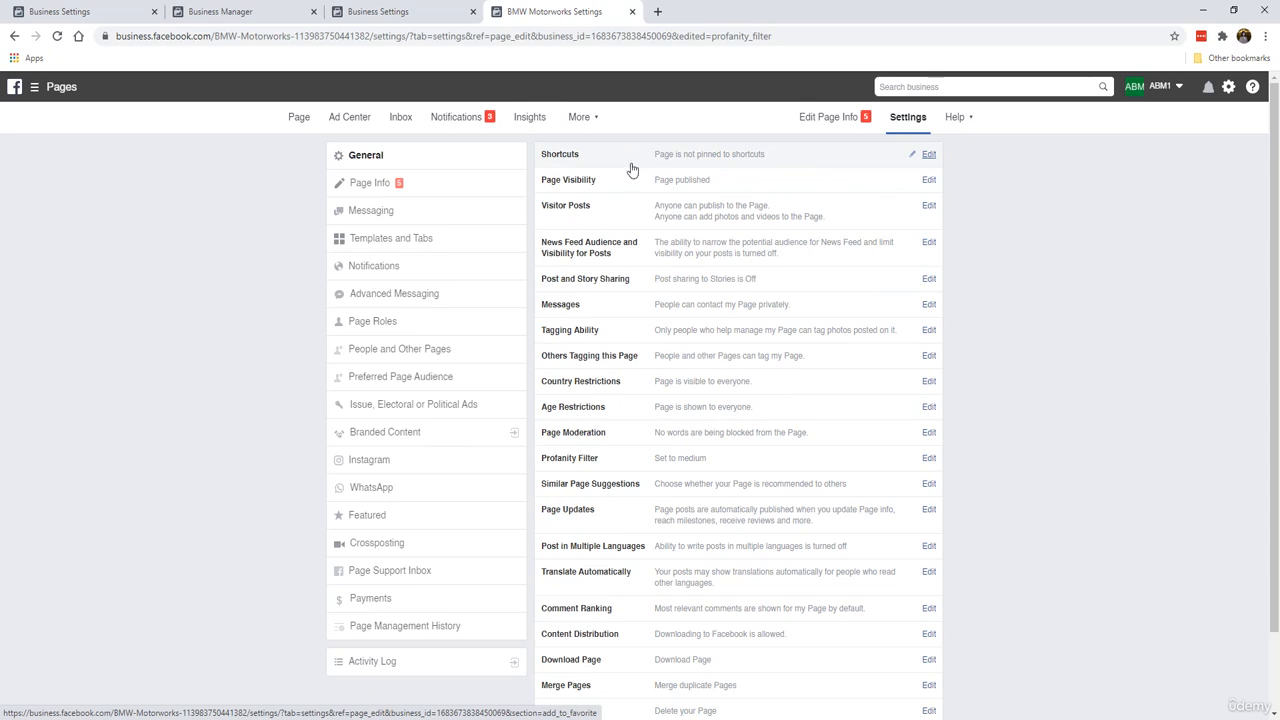
{"action": "left_click", "coordinate": [364, 158]}
{"action": "left_click", "coordinate": [426, 182]}
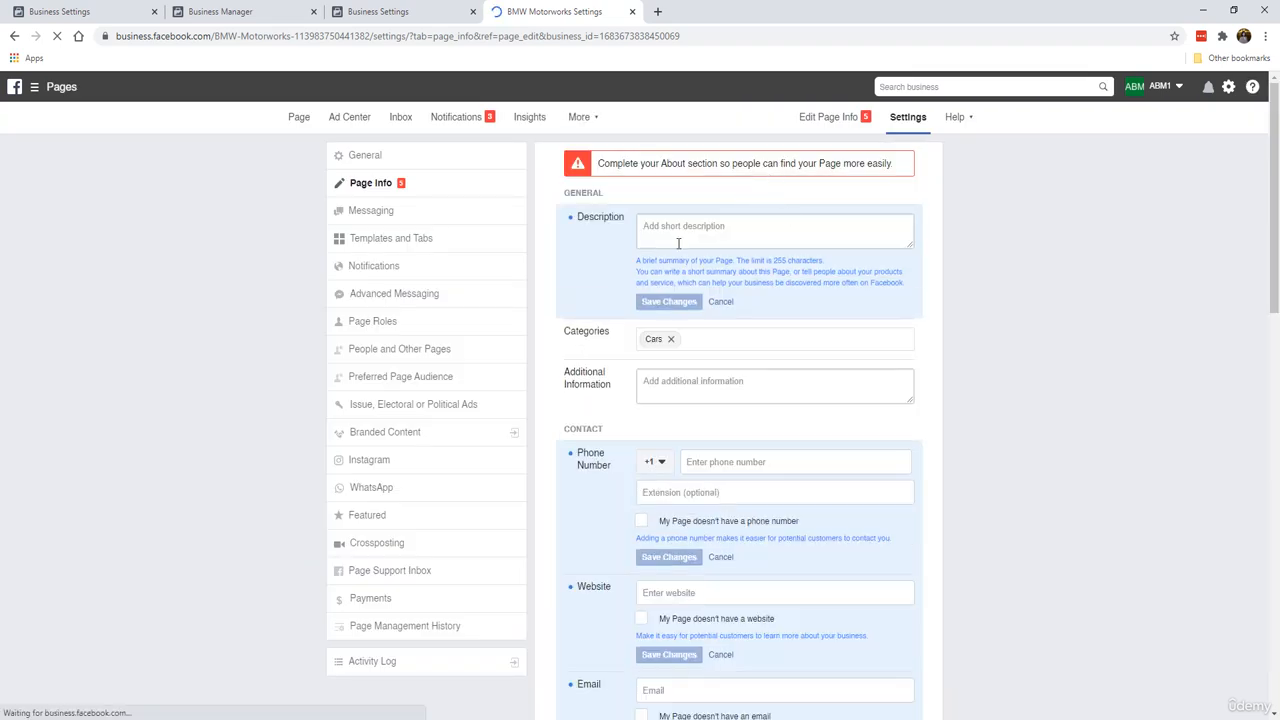
{"action": "scroll", "coordinate": [611, 465], "scroll_direction": "down", "scroll_amount": 1}
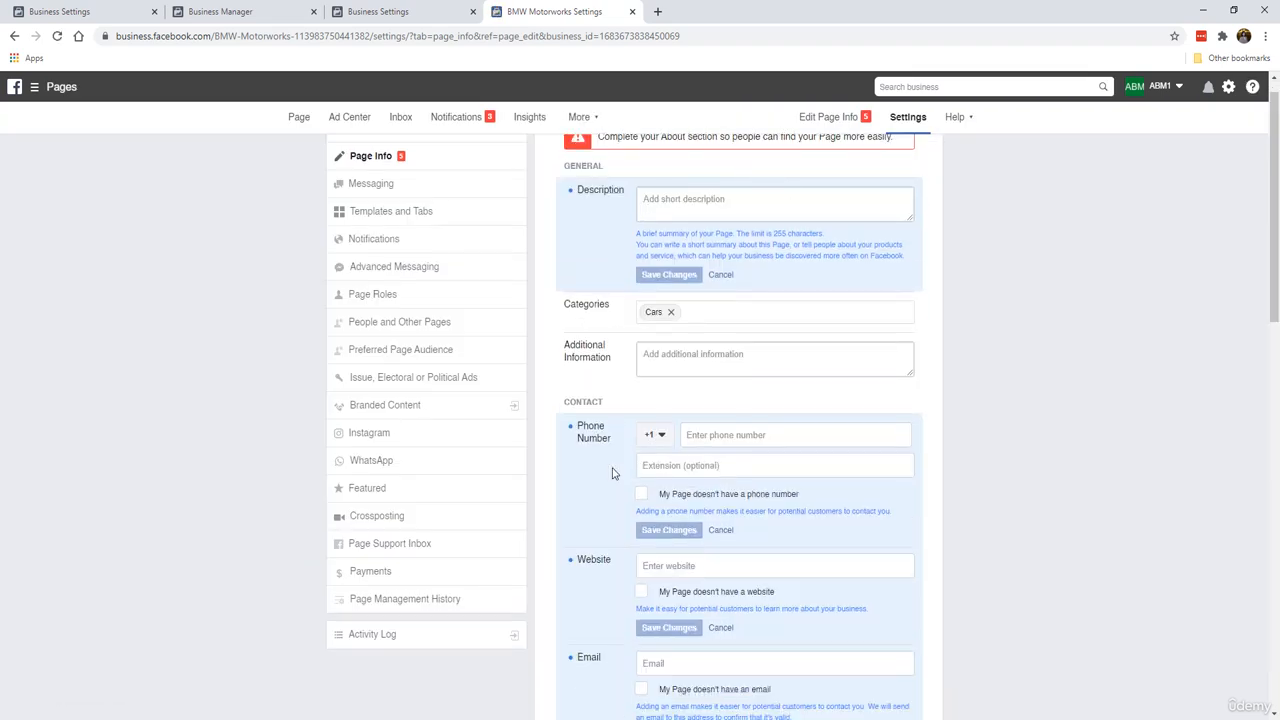
{"action": "scroll", "coordinate": [612, 474], "scroll_direction": "down", "scroll_amount": 4}
{"action": "scroll", "coordinate": [611, 474], "scroll_direction": "up", "scroll_amount": 5}
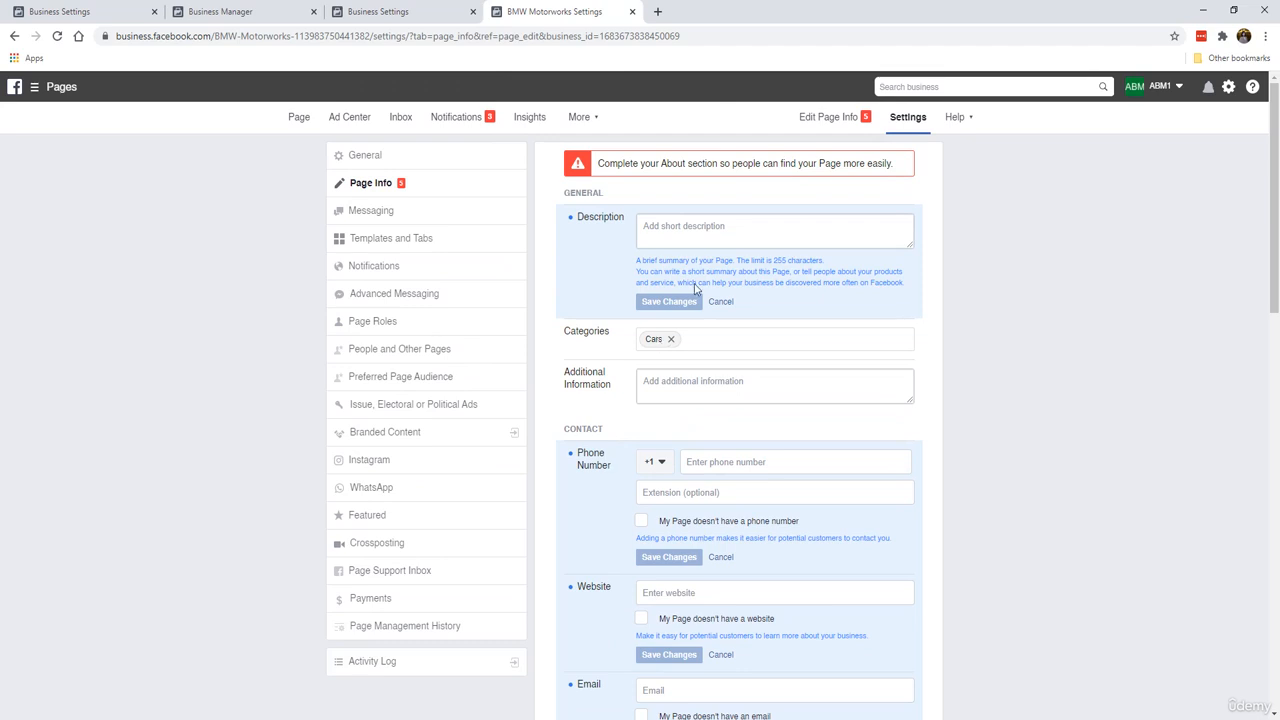
{"action": "left_click", "coordinate": [712, 236]}
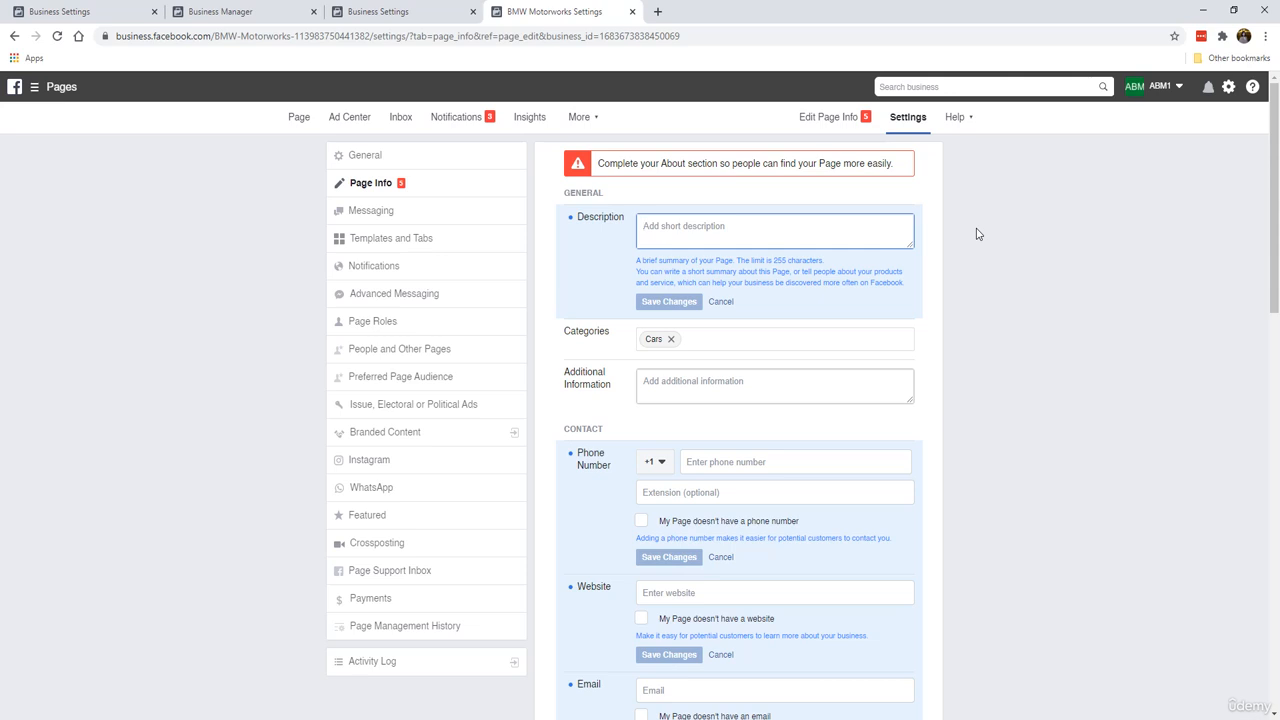
{"action": "type", "text": "German engineering at its finest, and all th"}
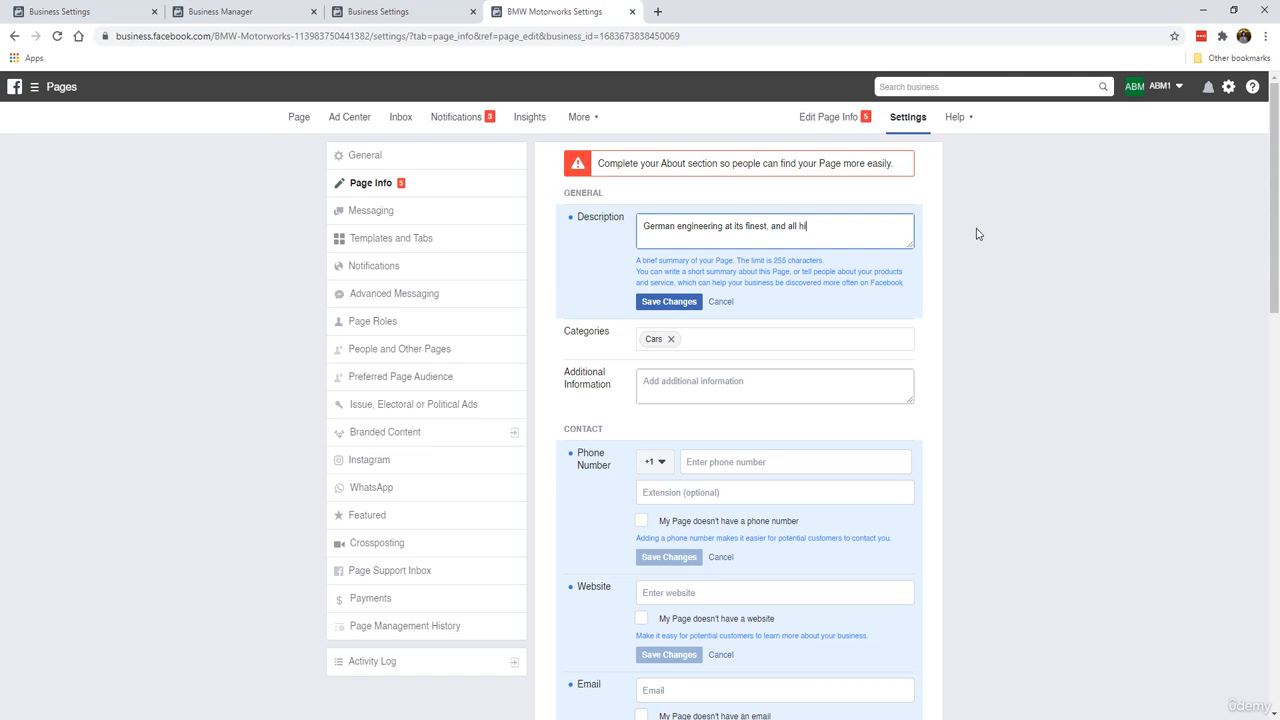
{"action": "type", "text": "s BMW. We share all the latest"}
{"action": "type", "text": "gadgets, acce"}
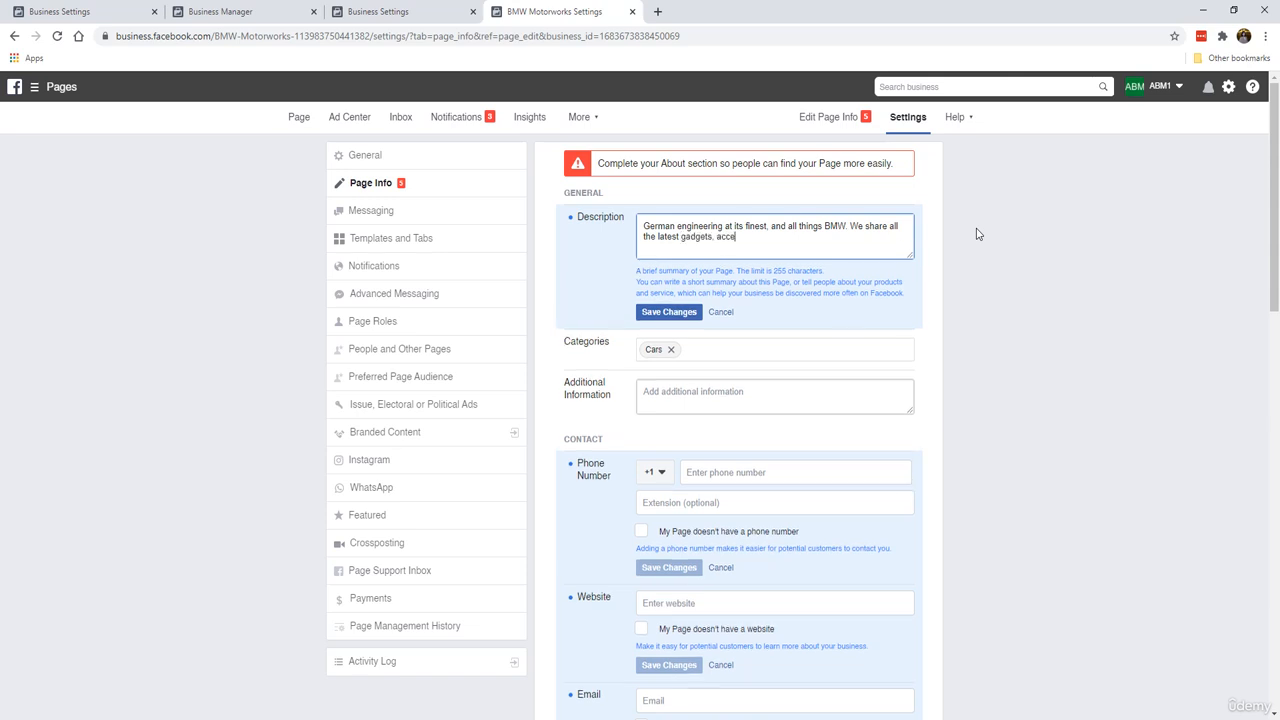
{"action": "type", "text": "sories a"}
{"action": "type", "text": "s for BMW ca"}
{"action": "type", "text": "rs of all models"}
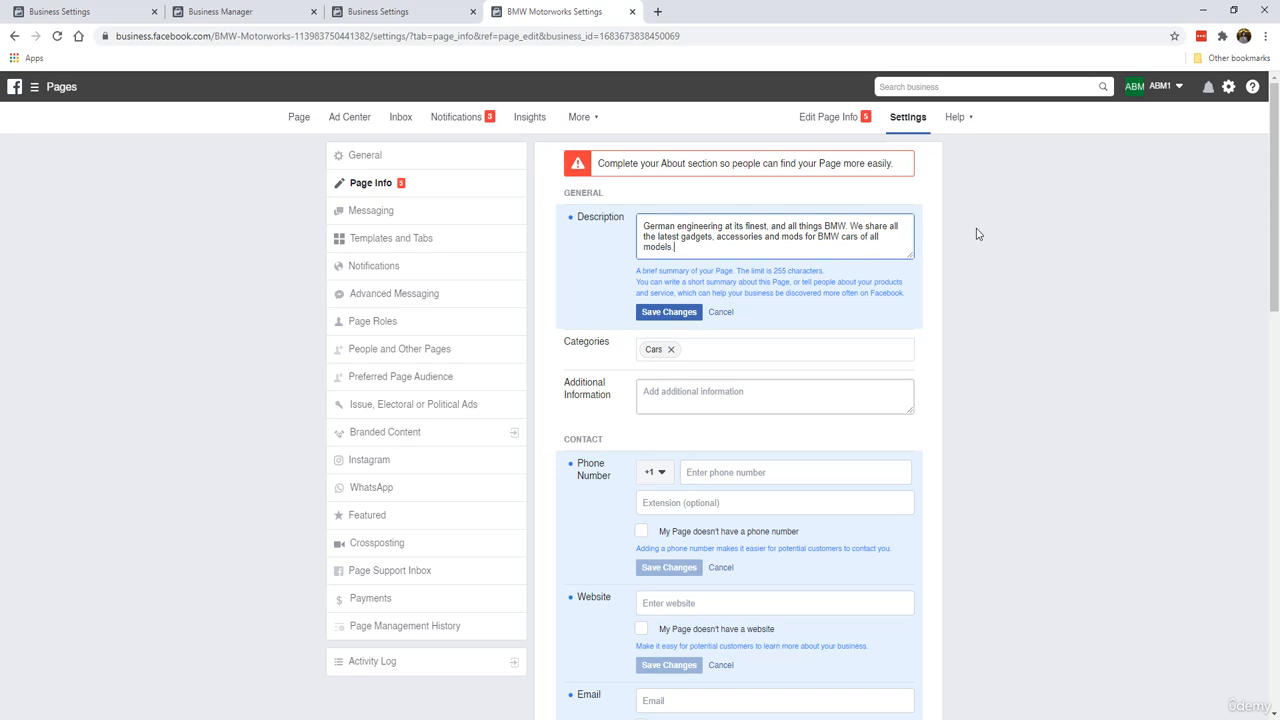
{"action": "left_click", "coordinate": [657, 318]}
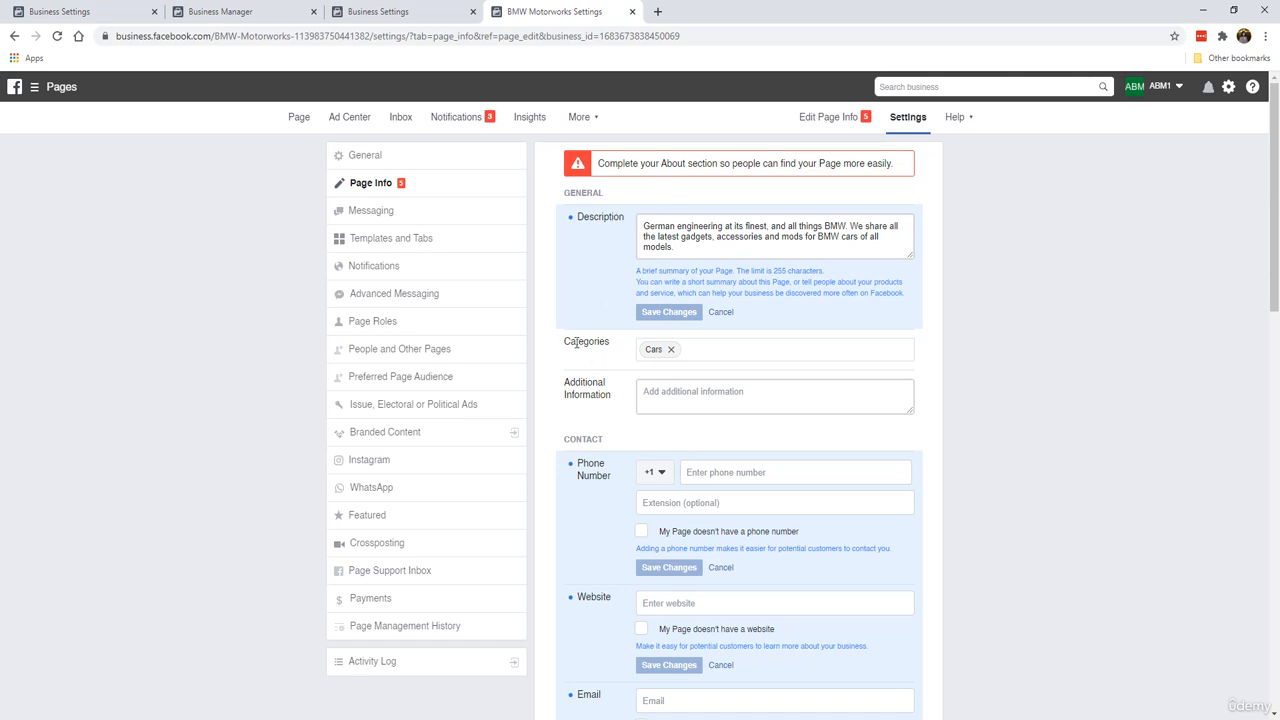
Step: Mark that the page doesn't have a phone number and save the contact setting
{"action": "scroll", "coordinate": [660, 352], "scroll_direction": "down", "scroll_amount": 2}
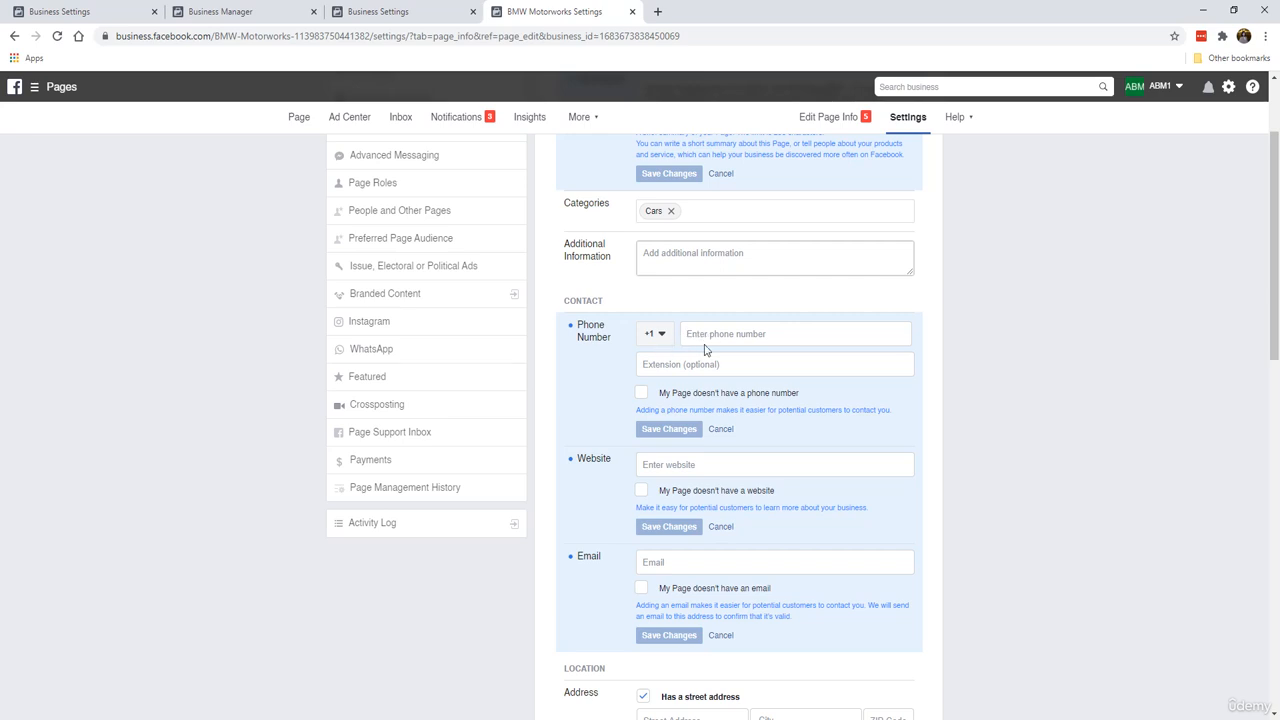
{"action": "left_click", "coordinate": [642, 394]}
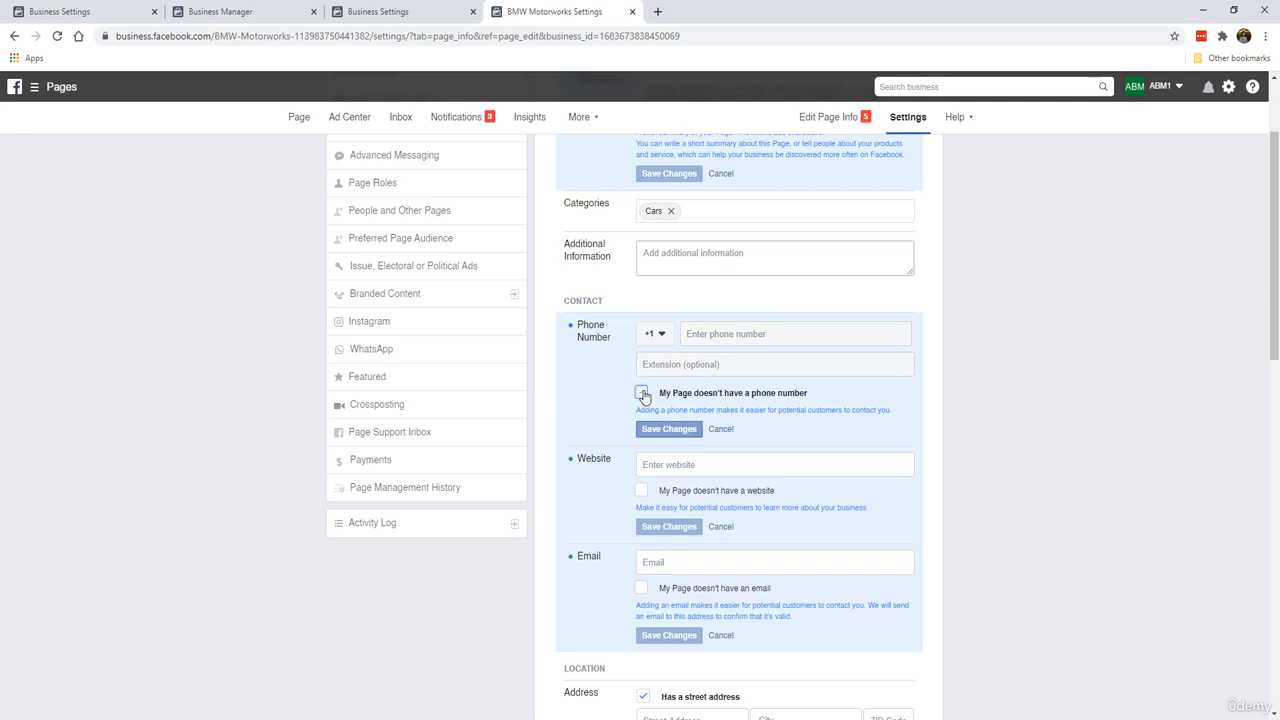
{"action": "left_click", "coordinate": [690, 430]}
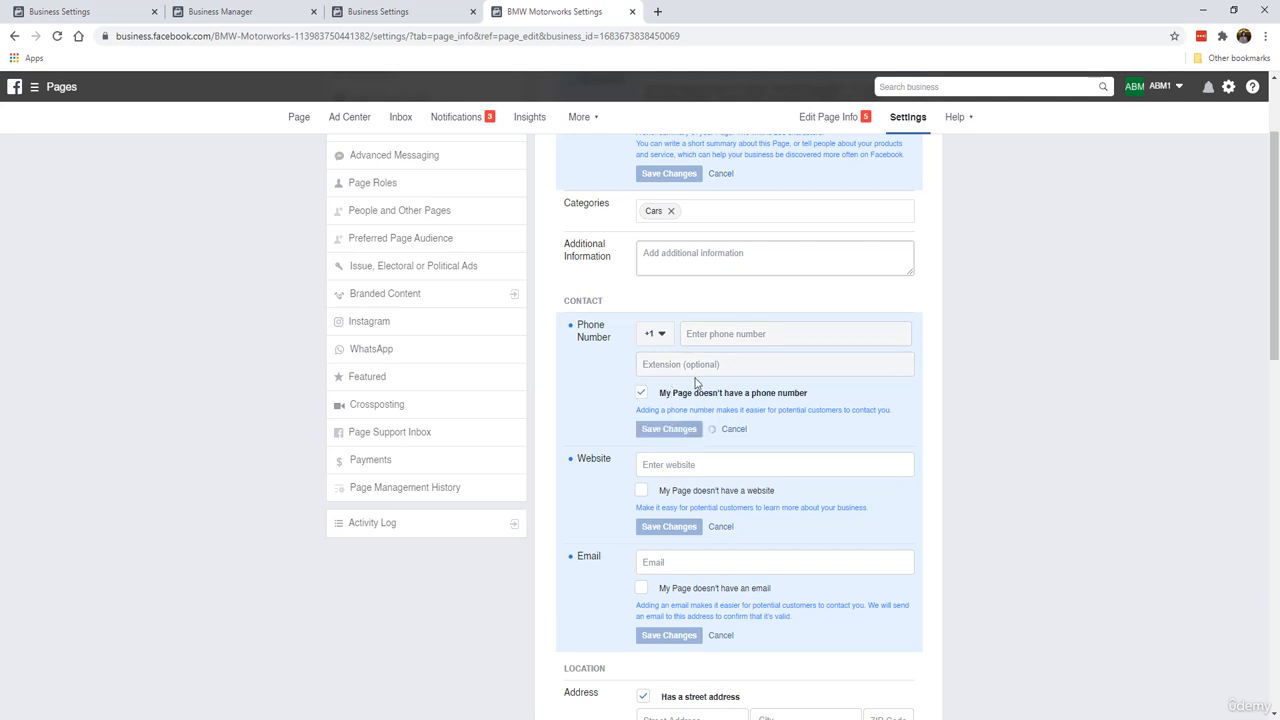
{"action": "scroll", "coordinate": [670, 348], "scroll_direction": "down", "scroll_amount": 1}
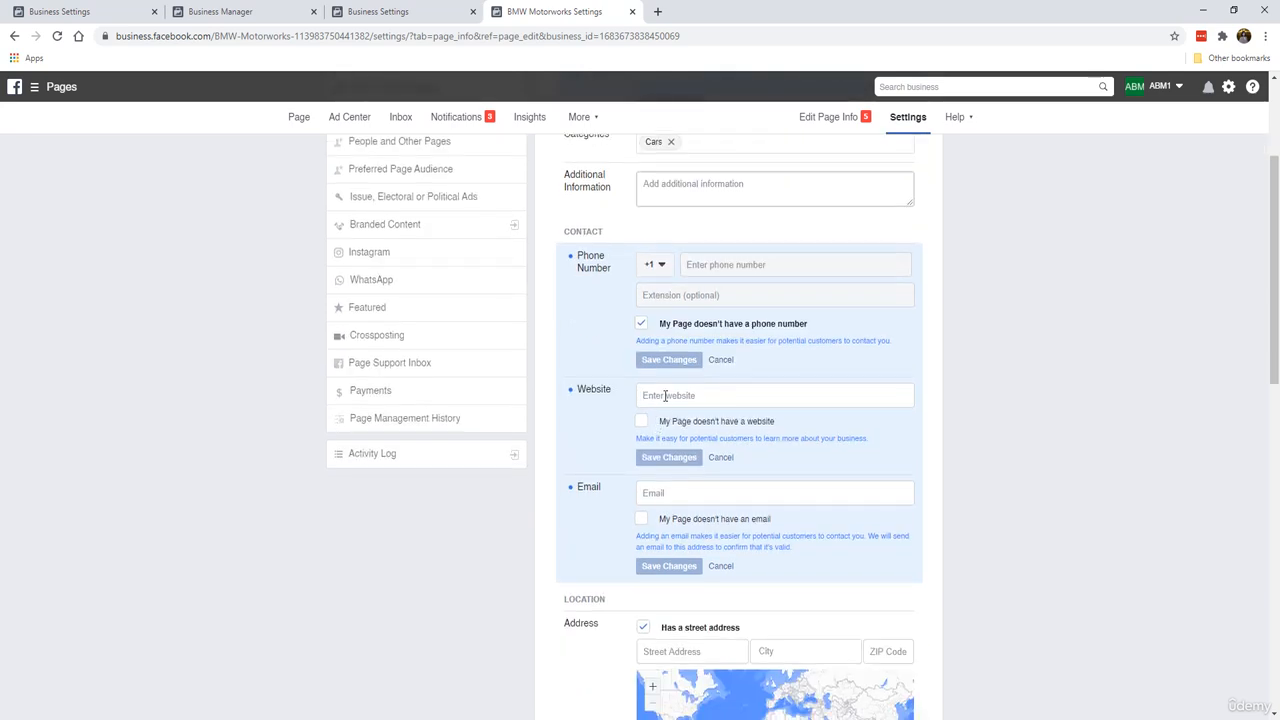
{"action": "left_click", "coordinate": [666, 396]}
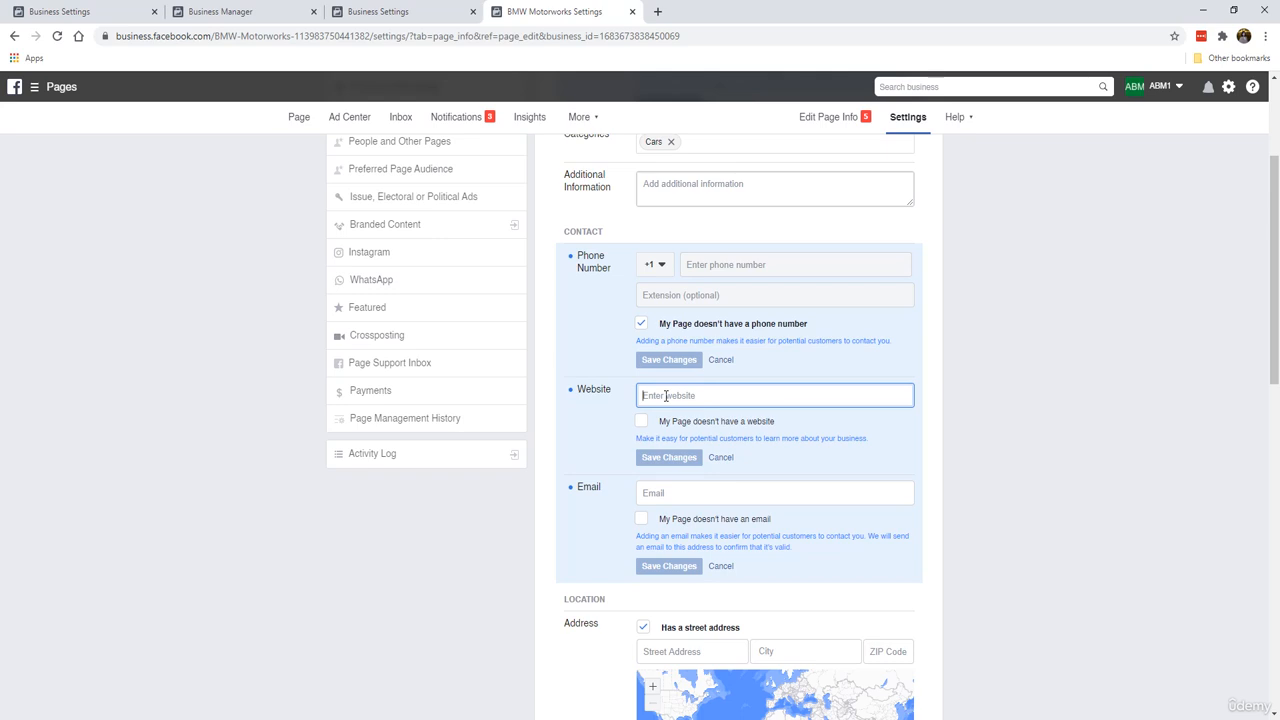
{"action": "type", "text": "https"}
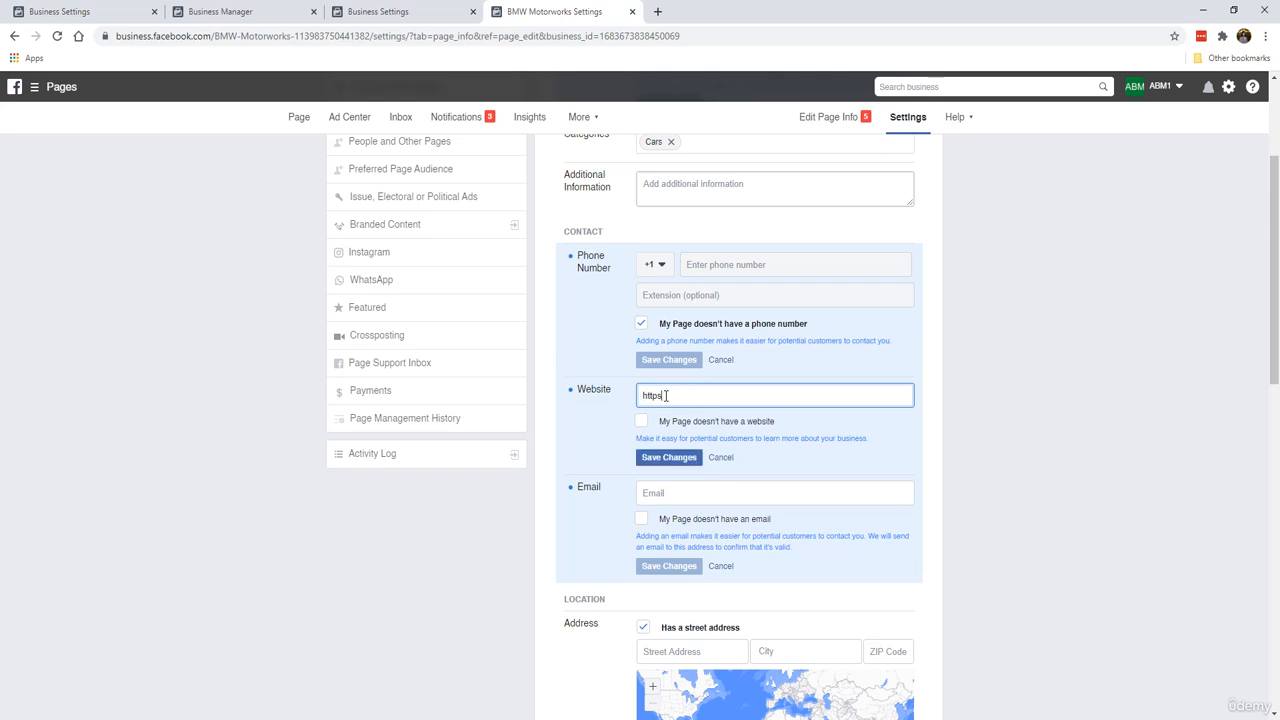
{"action": "type", "text": "://bmwmotorworks.com/"}
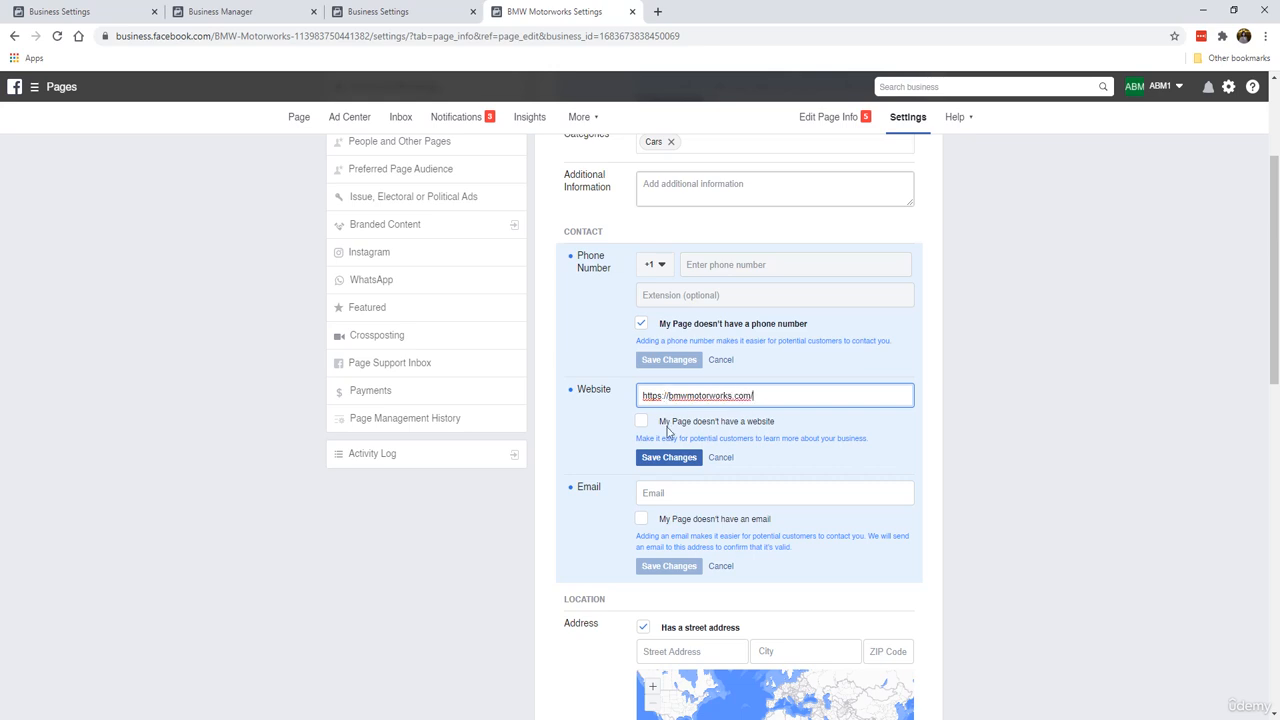
{"action": "left_click", "coordinate": [672, 457]}
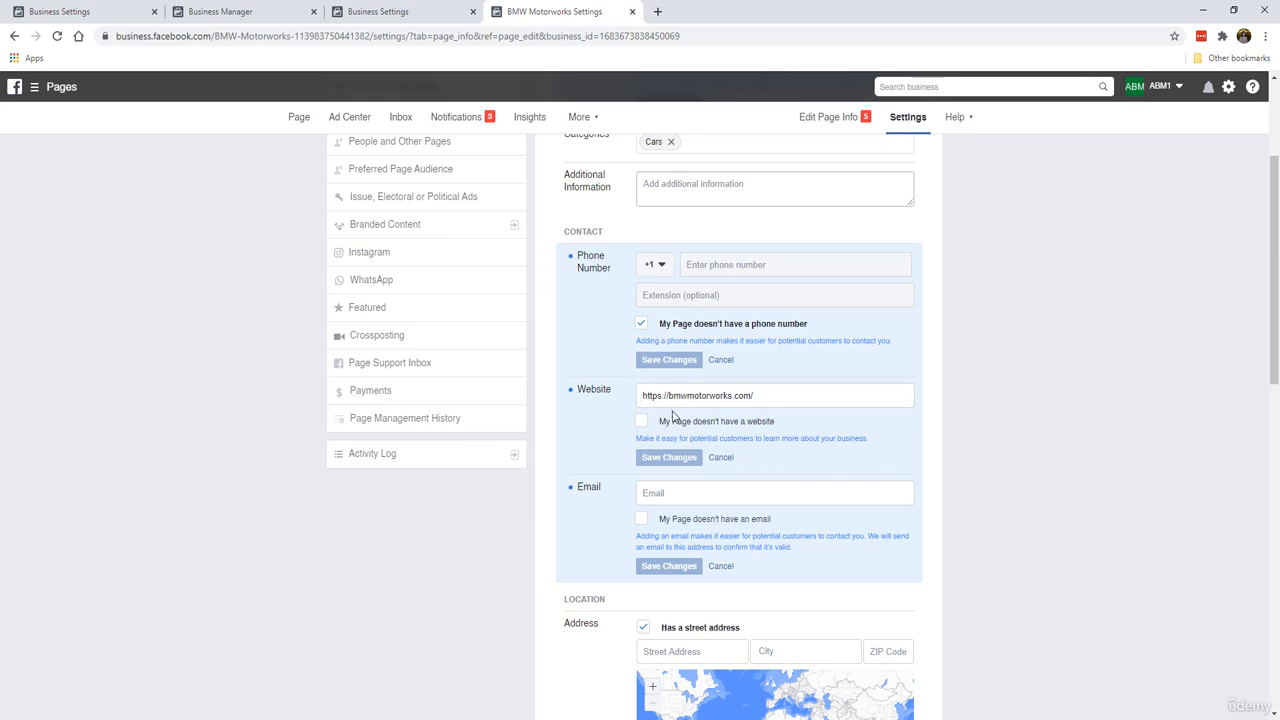
{"action": "left_click", "coordinate": [641, 421]}
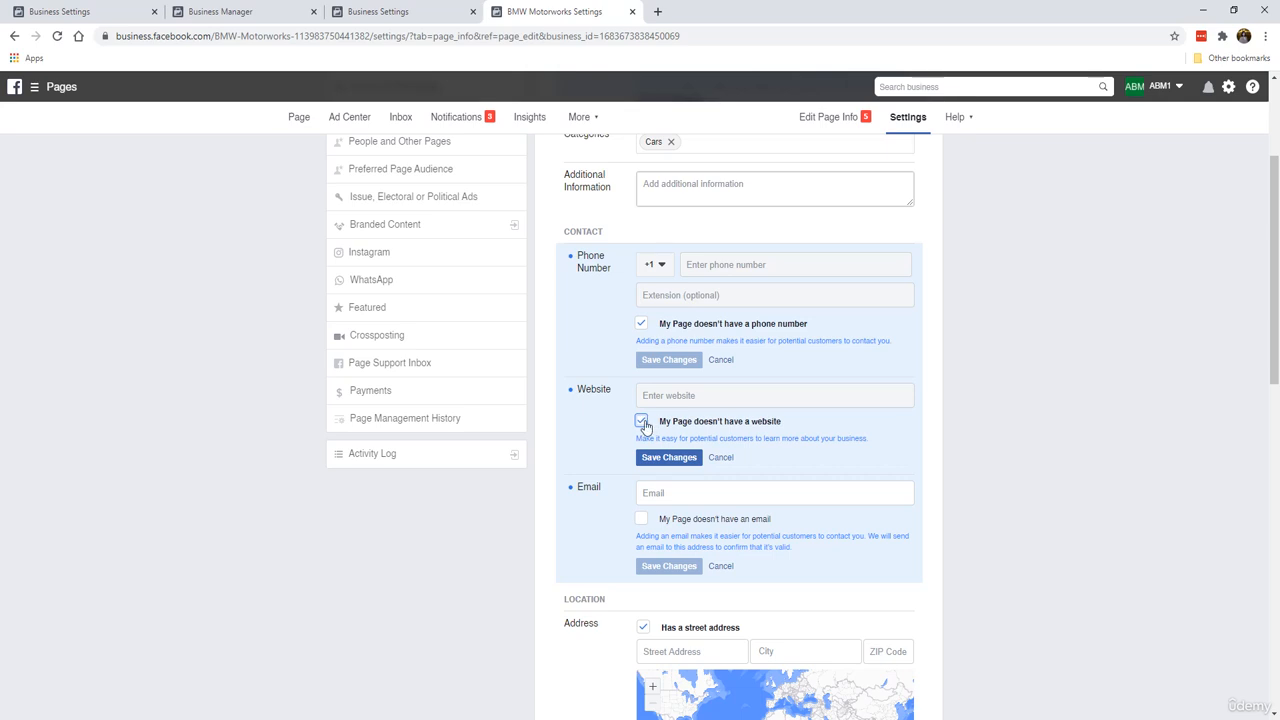
{"action": "left_click", "coordinate": [641, 421]}
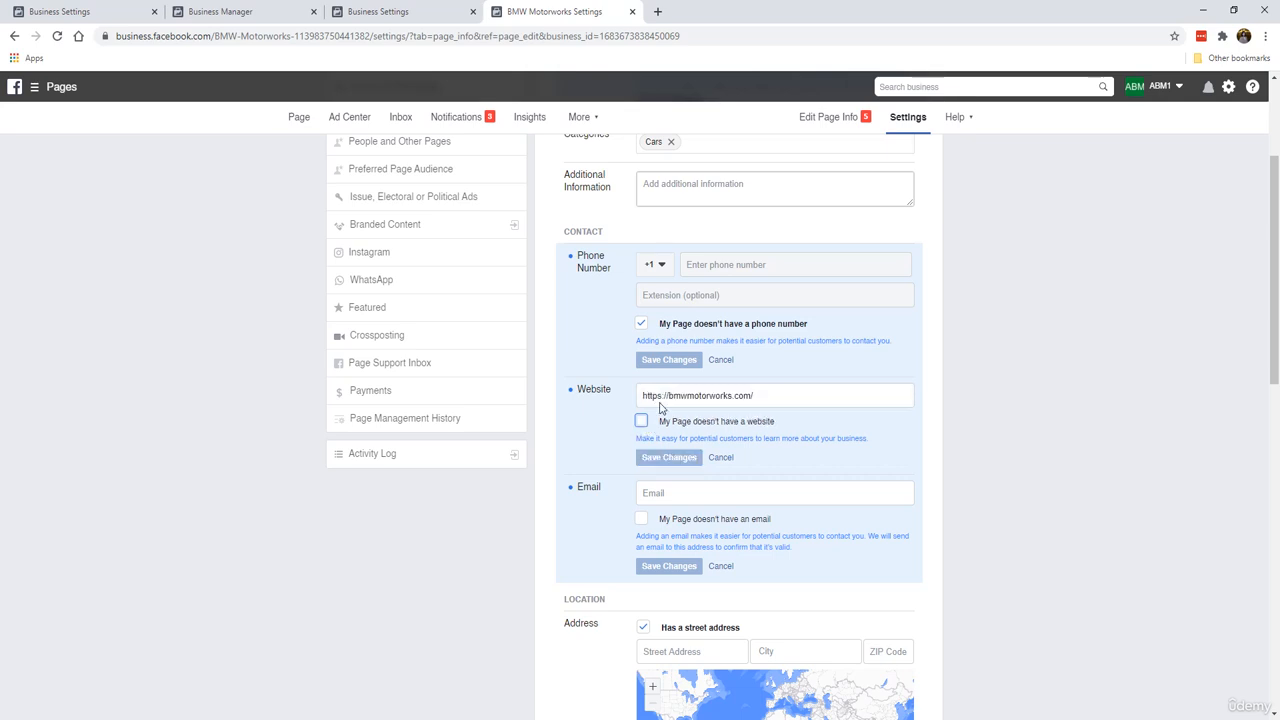
Step: Enter the company's support e-mail address as the page's e-mail and save the contact change
{"action": "scroll", "coordinate": [640, 430], "scroll_direction": "down", "scroll_amount": 1}
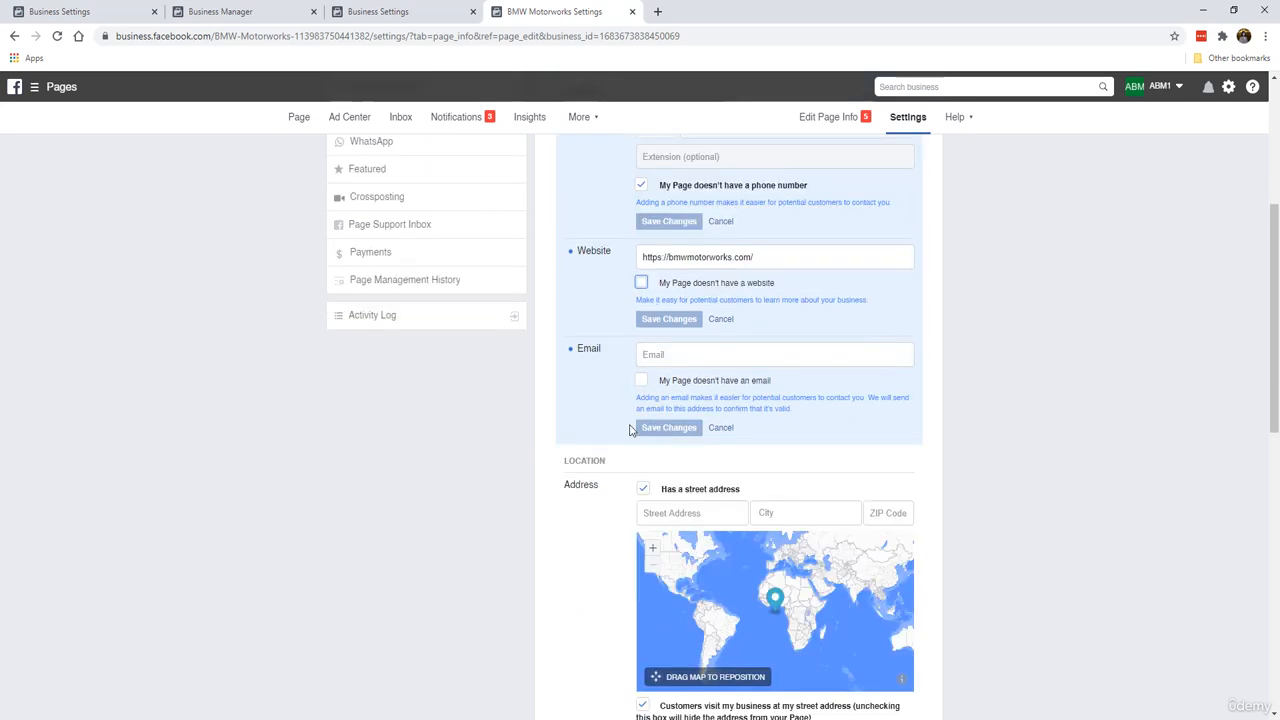
{"action": "left_click", "coordinate": [670, 355]}
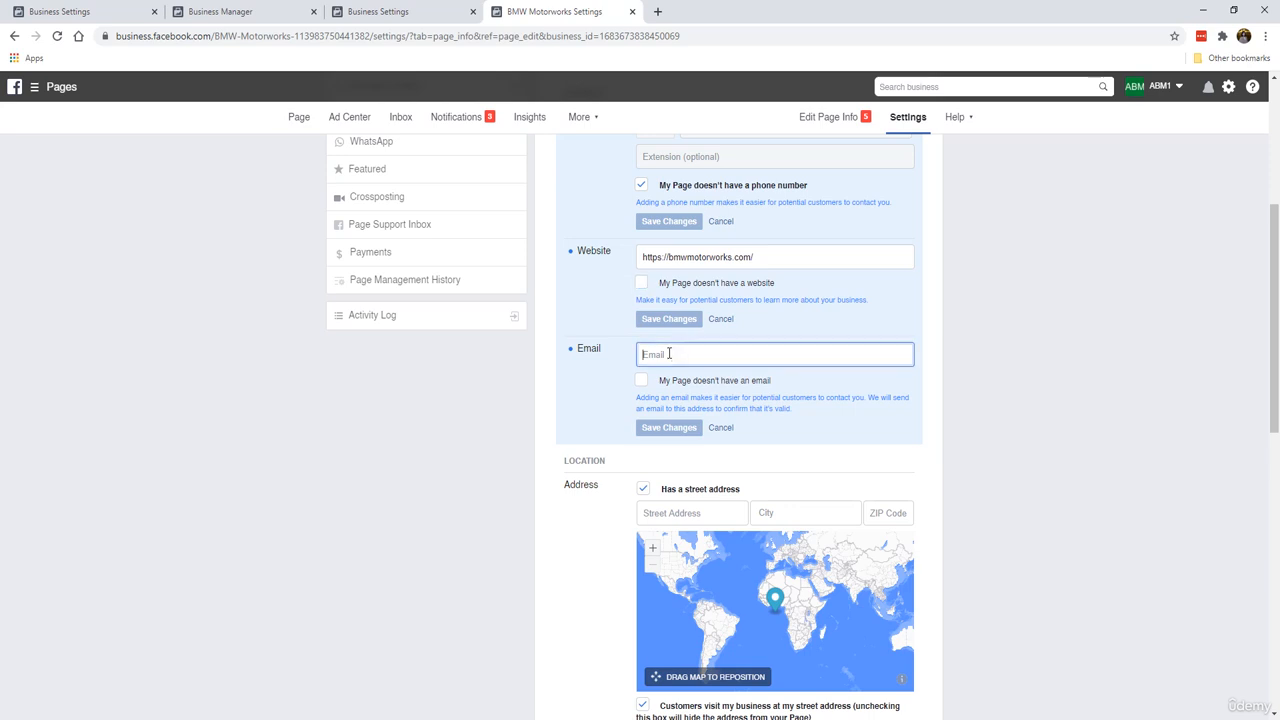
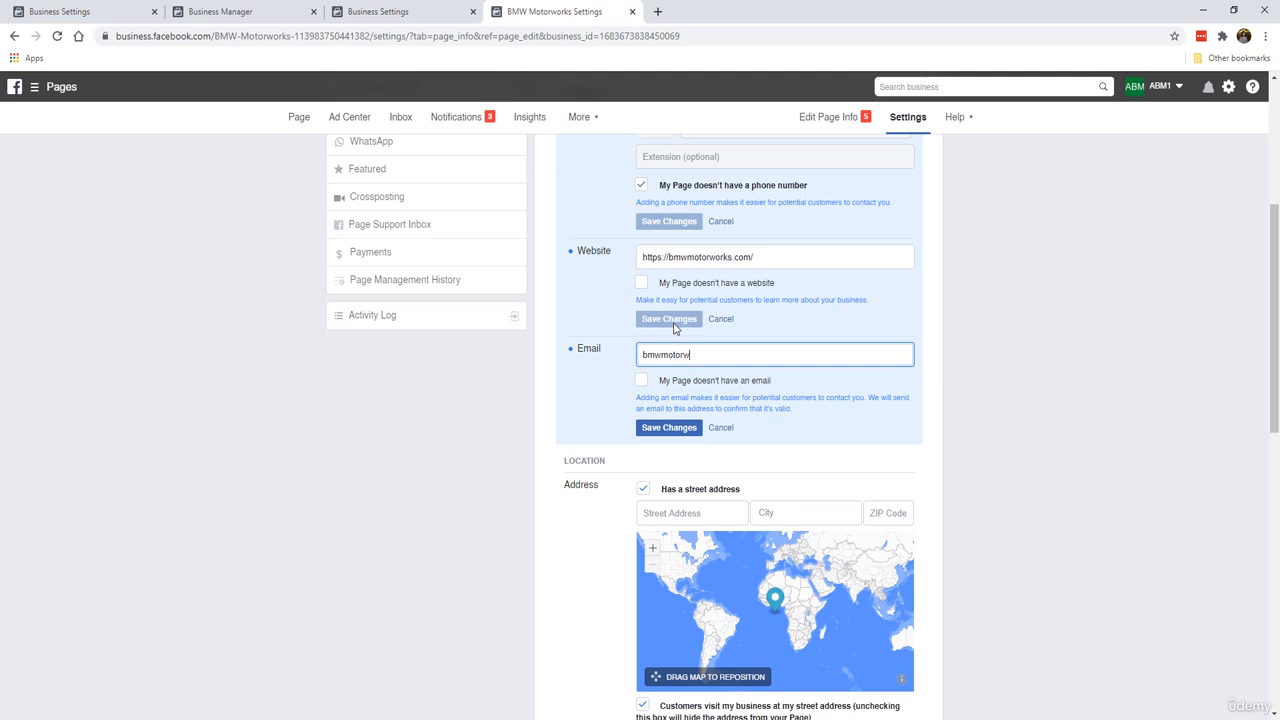
{"action": "key", "text": "End"}
{"action": "left_click", "coordinate": [643, 384]}
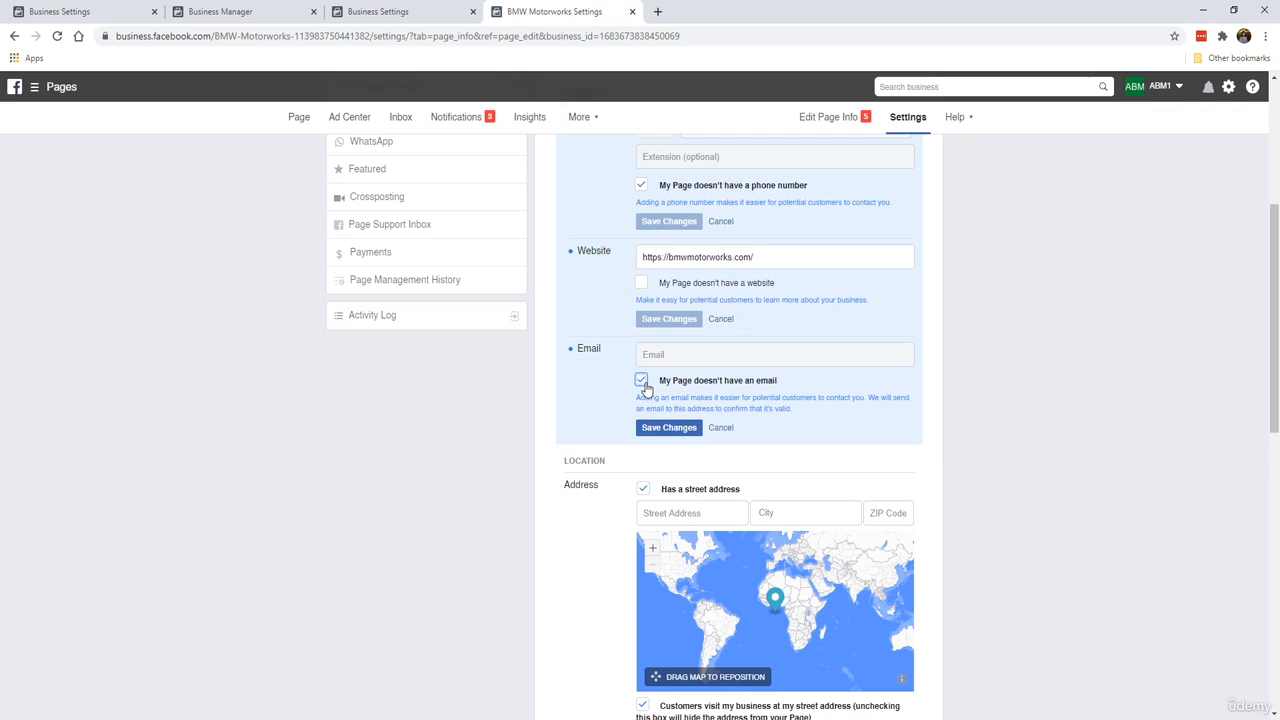
{"action": "left_click", "coordinate": [641, 381]}
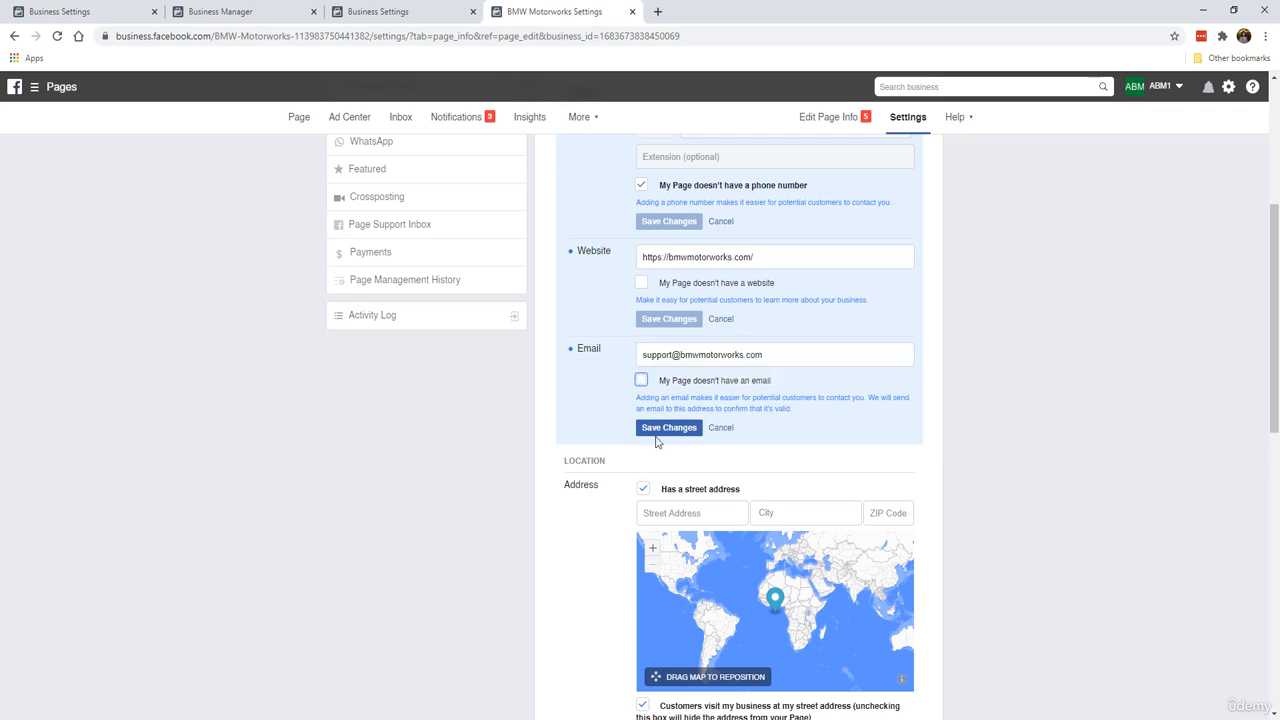
{"action": "left_click", "coordinate": [655, 428]}
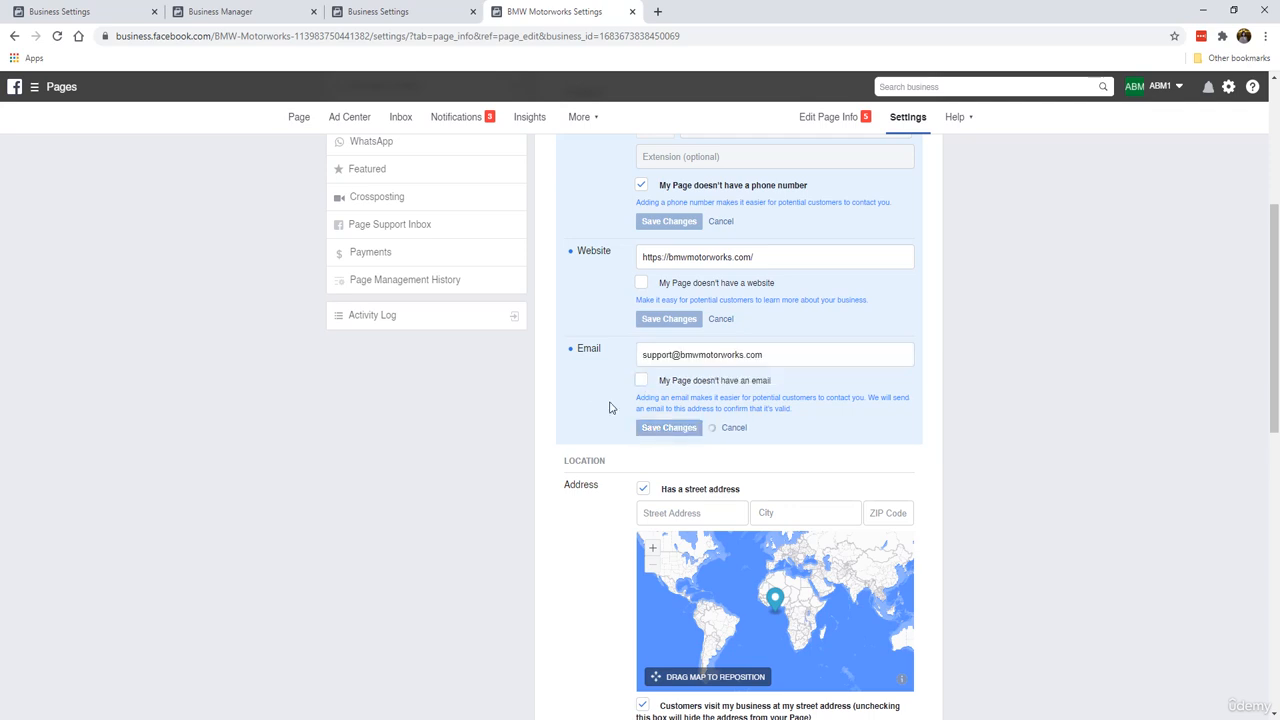
Step: Mark that the page has no street address and customers don't visit it, then save the location
{"action": "scroll", "coordinate": [600, 390], "scroll_direction": "down", "scroll_amount": 2}
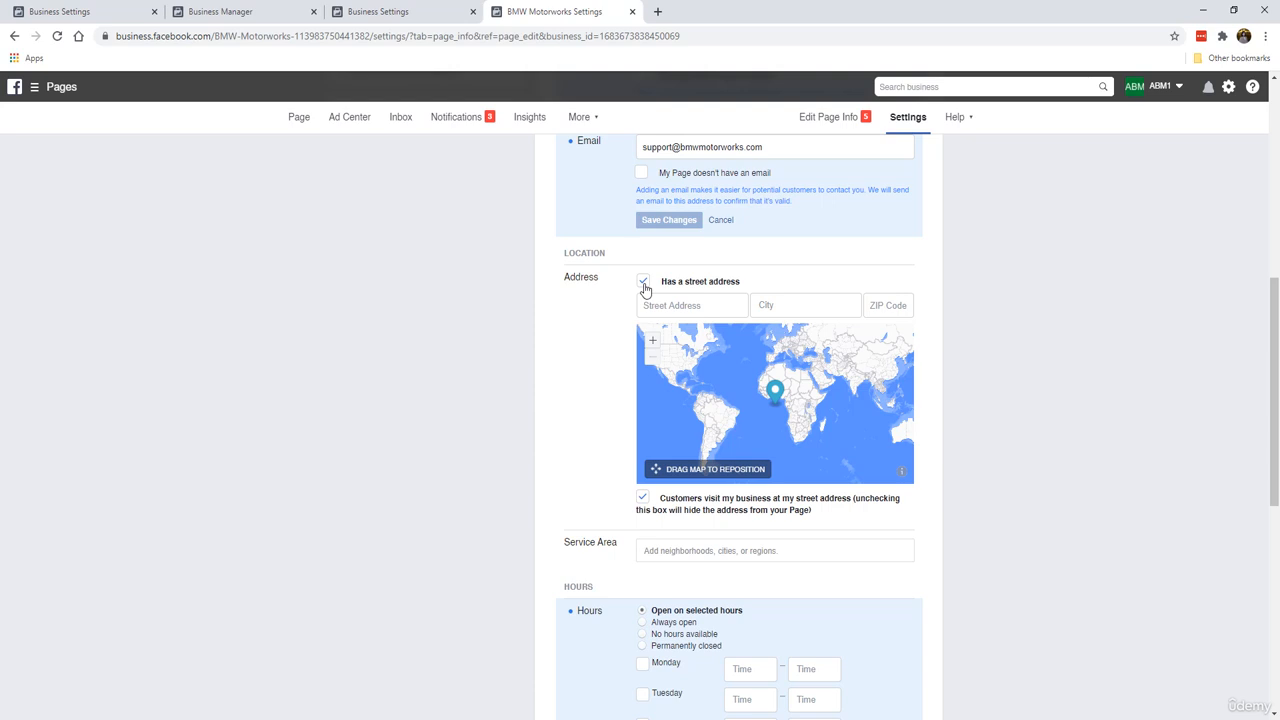
{"action": "left_click", "coordinate": [643, 285]}
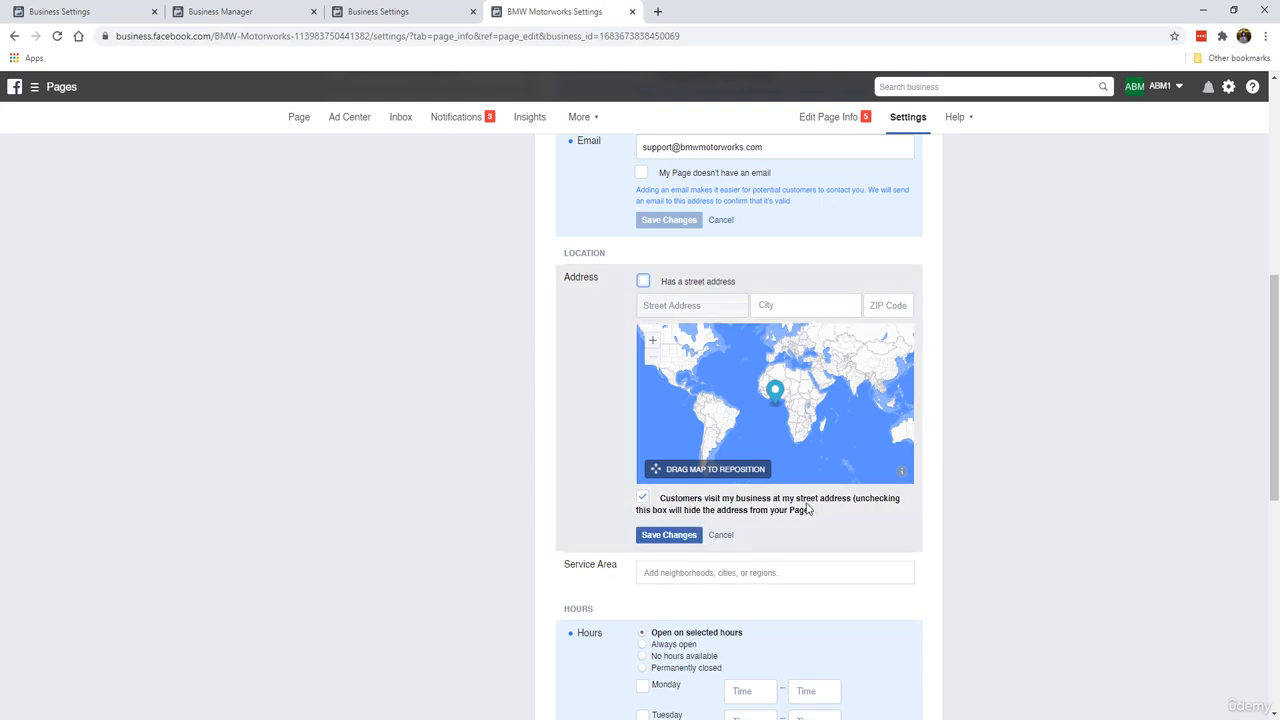
{"action": "left_click", "coordinate": [645, 497]}
{"action": "left_click", "coordinate": [686, 533]}
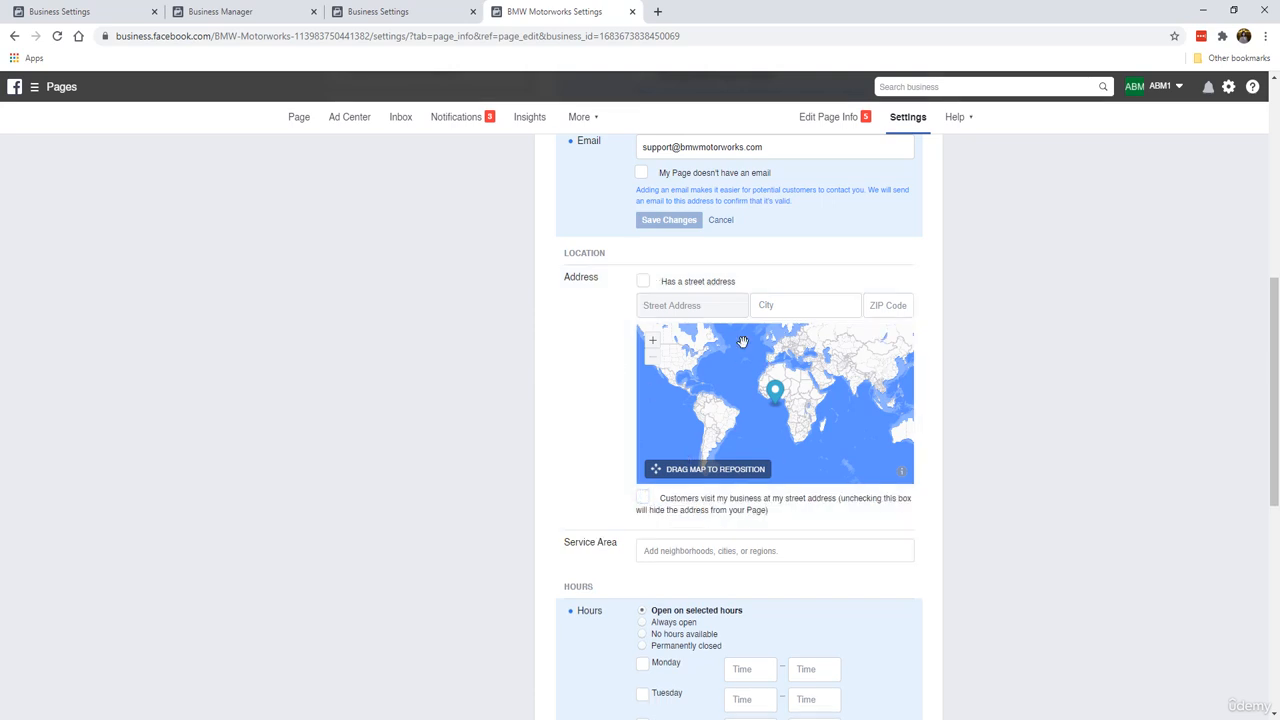
Step: Set the page's opening hours to Always open
{"action": "scroll", "coordinate": [520, 410], "scroll_direction": "down", "scroll_amount": 3}
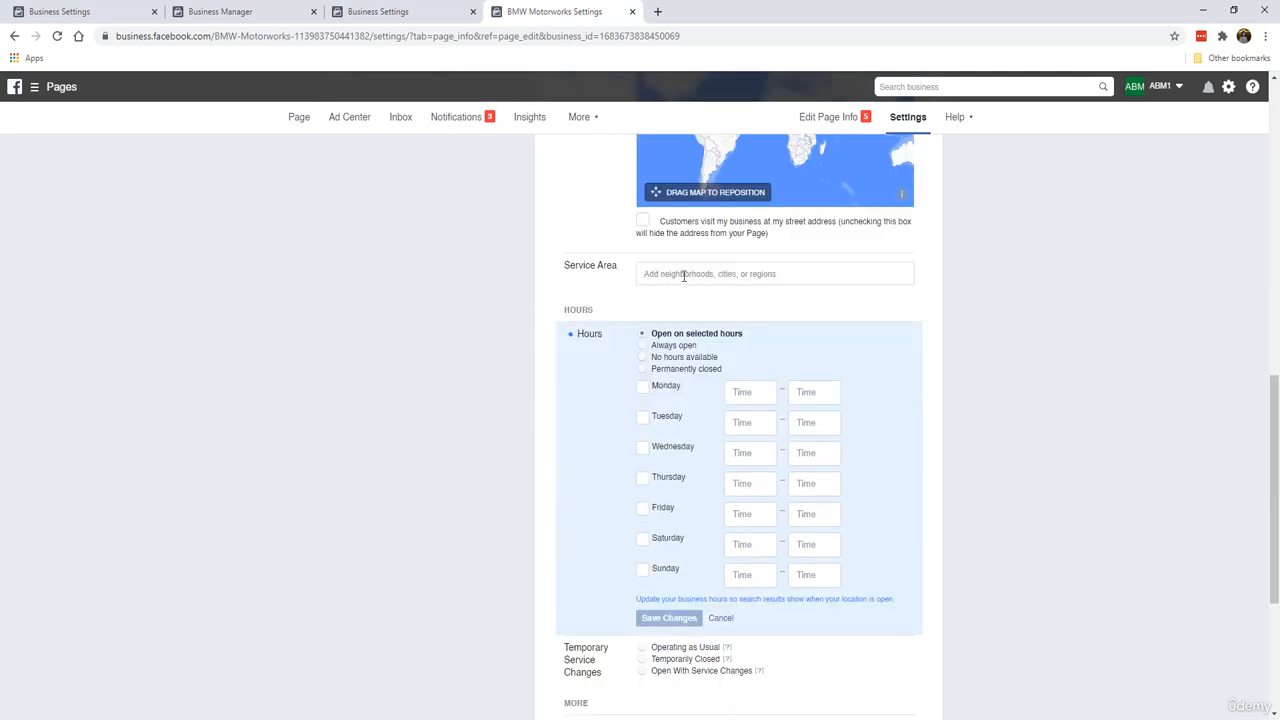
{"action": "left_click", "coordinate": [684, 276]}
{"action": "left_click", "coordinate": [718, 328]}
{"action": "scroll", "coordinate": [615, 295], "scroll_direction": "down", "scroll_amount": 1}
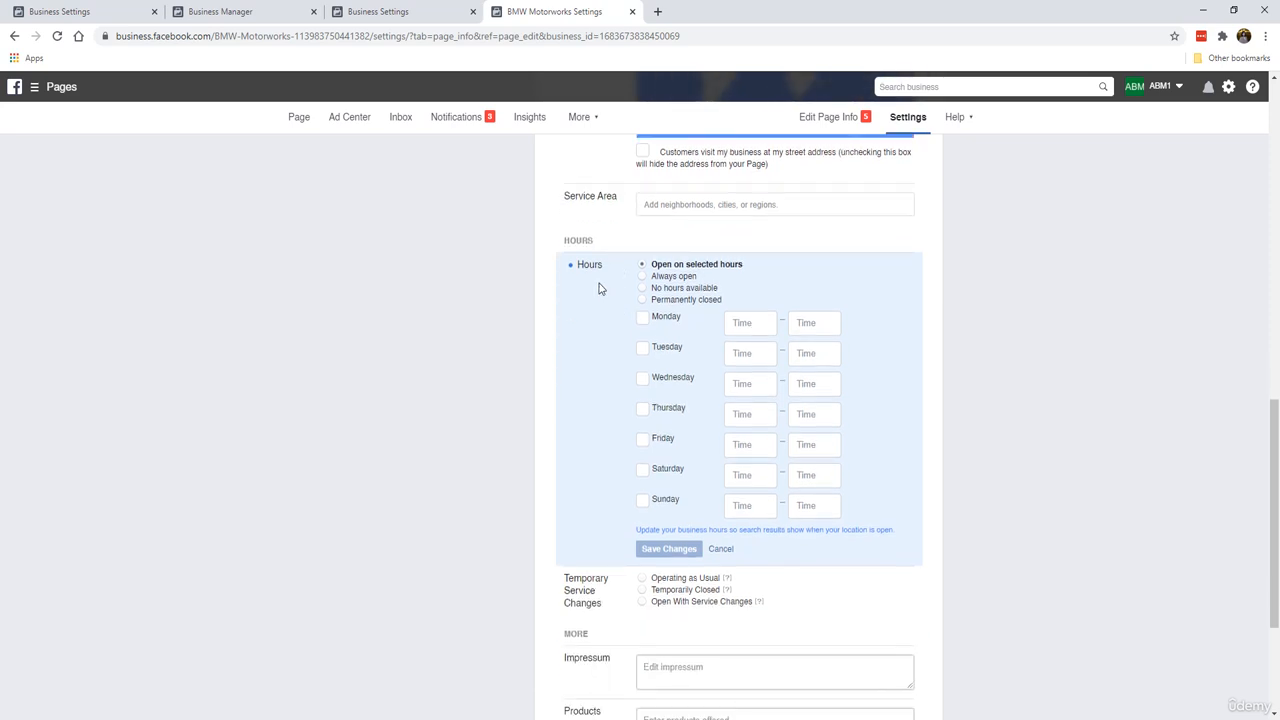
{"action": "scroll", "coordinate": [600, 289], "scroll_direction": "down", "scroll_amount": 1}
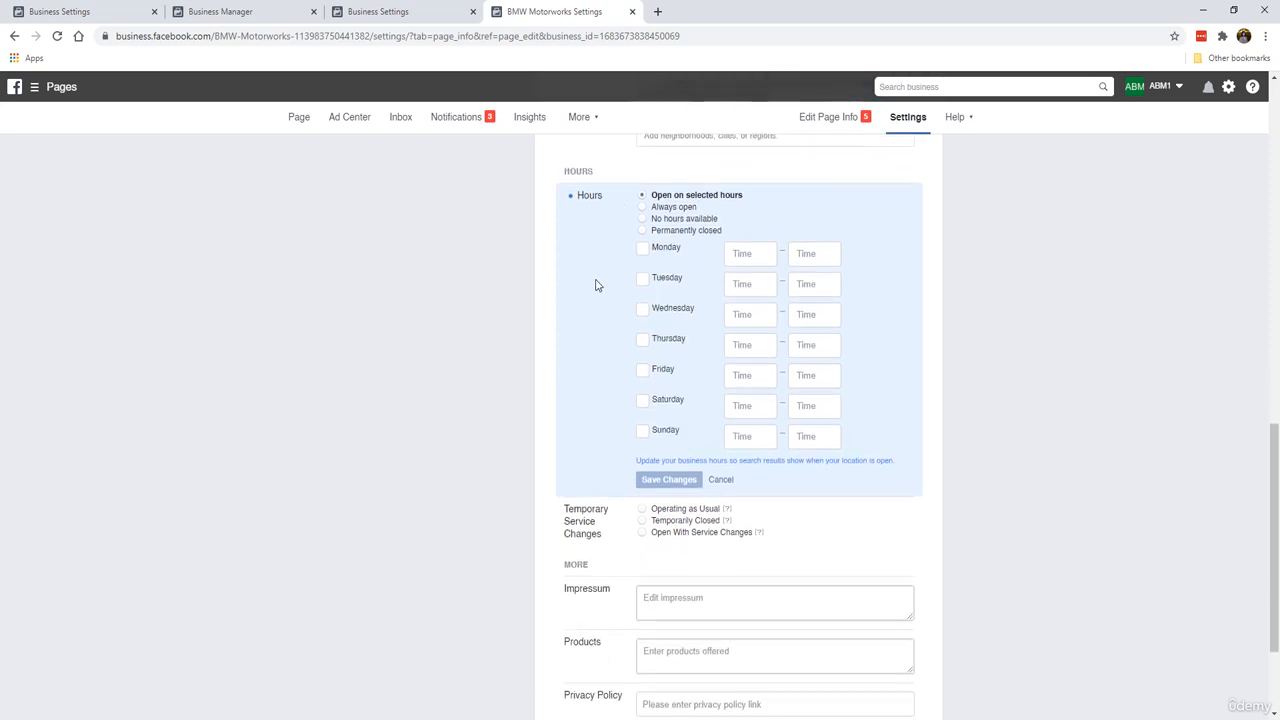
{"action": "left_click", "coordinate": [685, 208]}
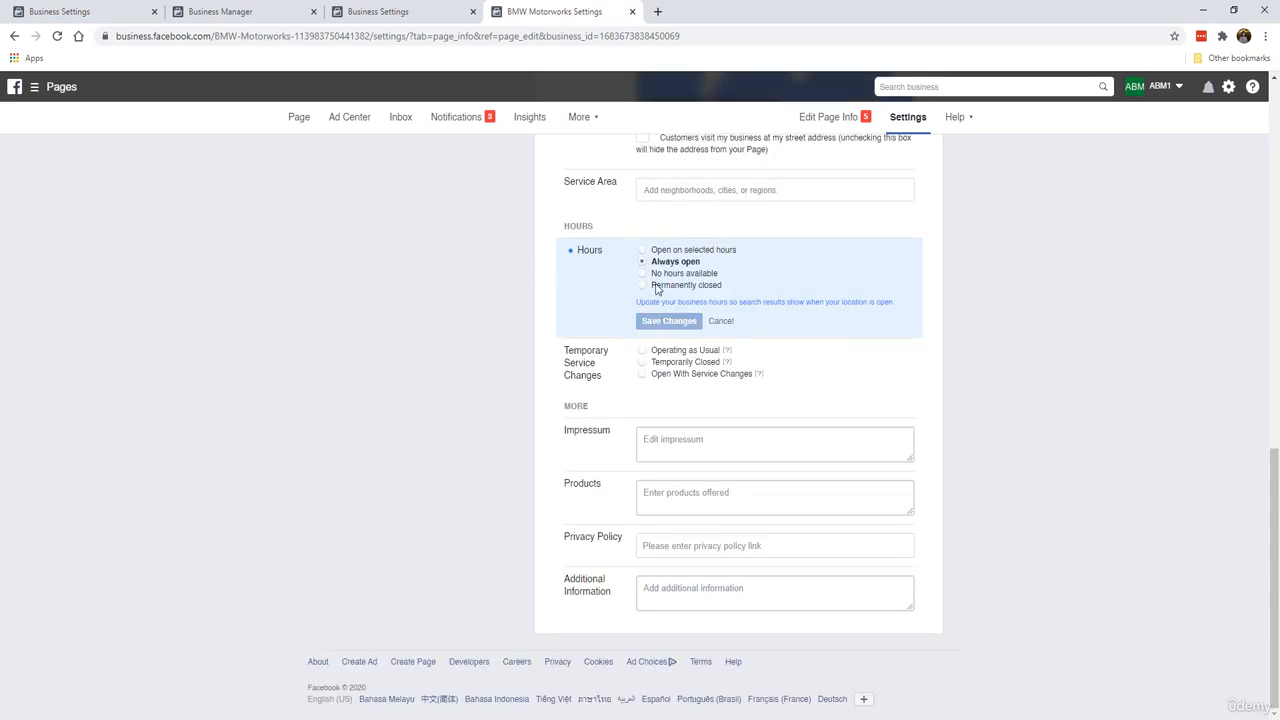
{"action": "left_click", "coordinate": [646, 286]}
{"action": "left_click", "coordinate": [643, 262]}
{"action": "left_click", "coordinate": [665, 545]}
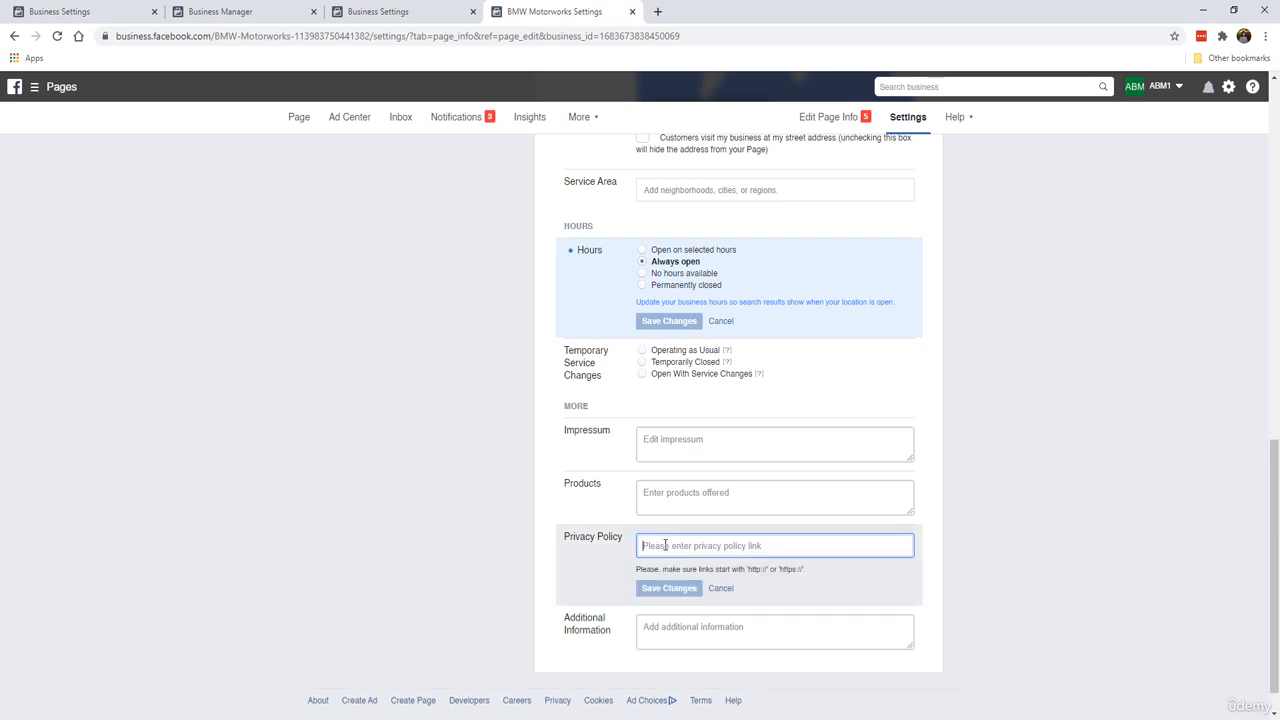
{"action": "left_click", "coordinate": [573, 543]}
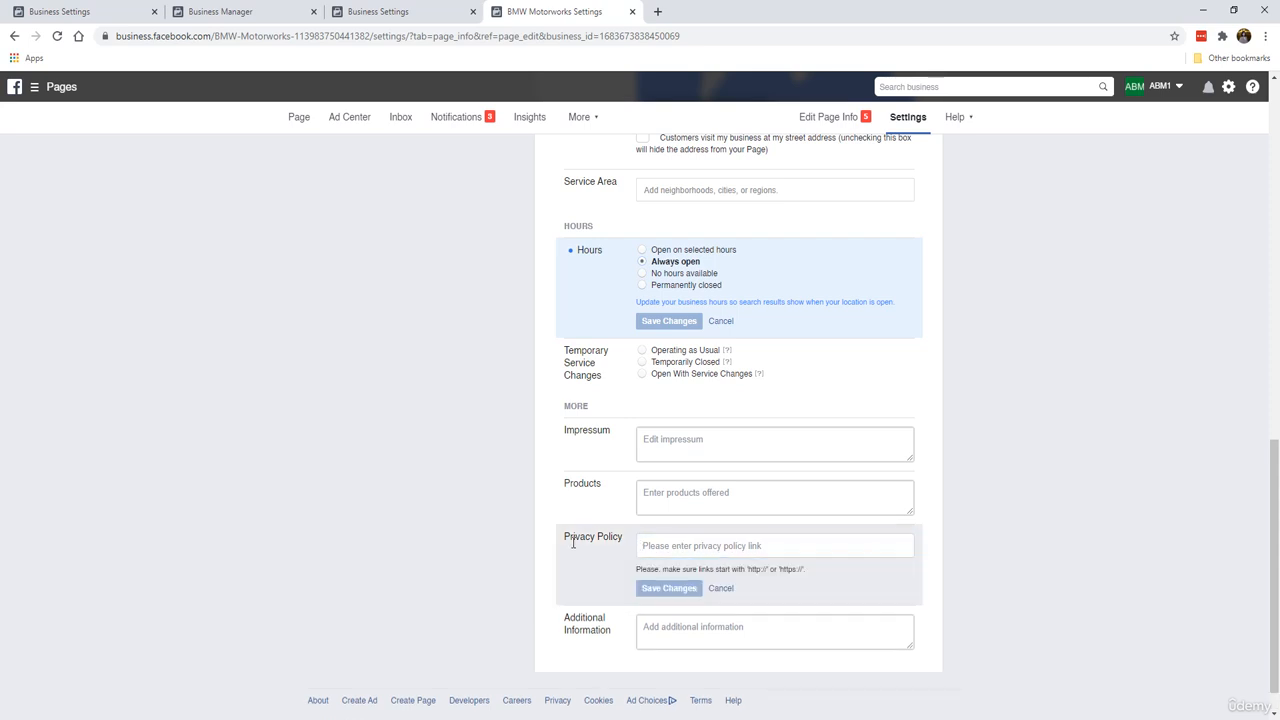
{"action": "left_click", "coordinate": [722, 590]}
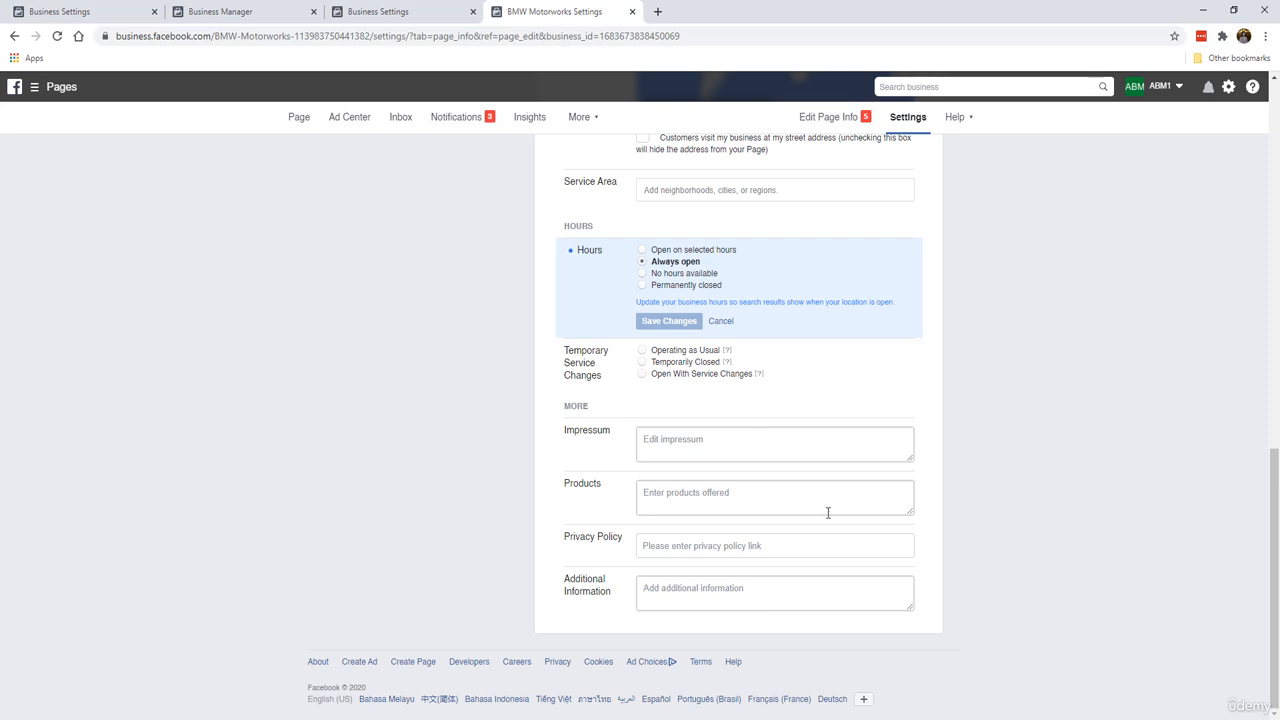
Step: Open the Messaging settings and review the messaging options
{"action": "scroll", "coordinate": [716, 454], "scroll_direction": "up", "scroll_amount": 15}
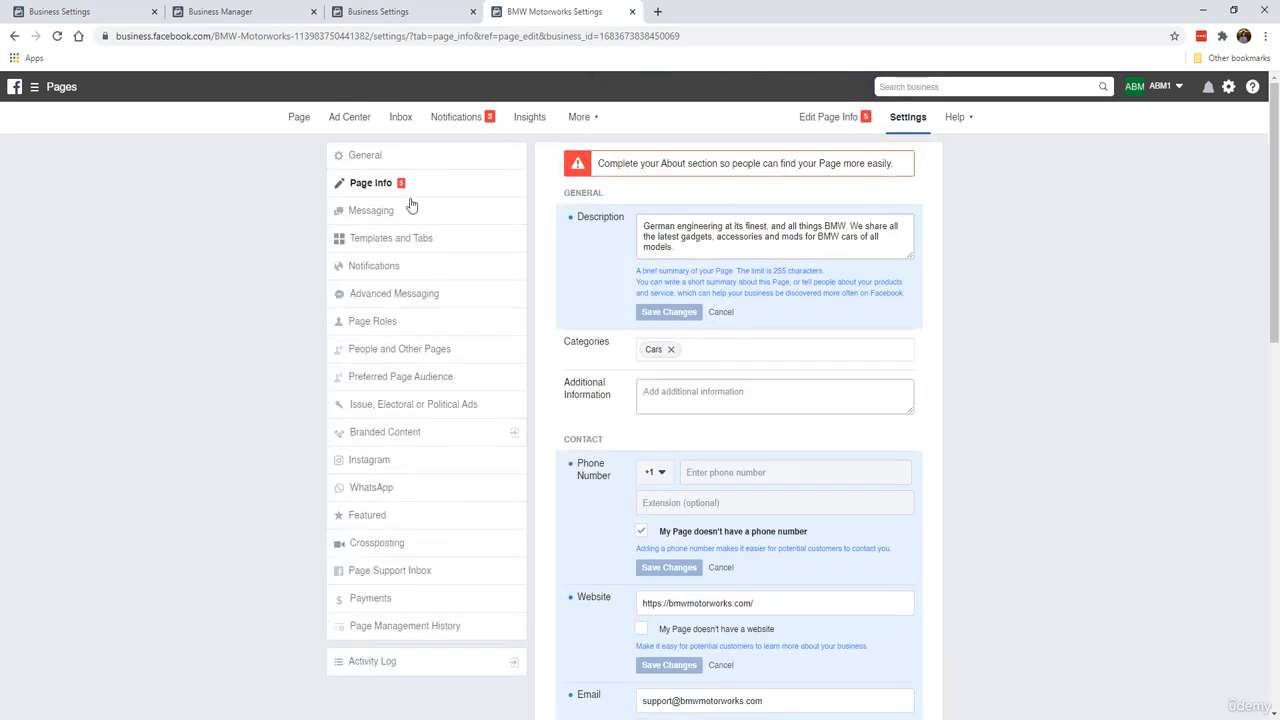
{"action": "left_click", "coordinate": [393, 214]}
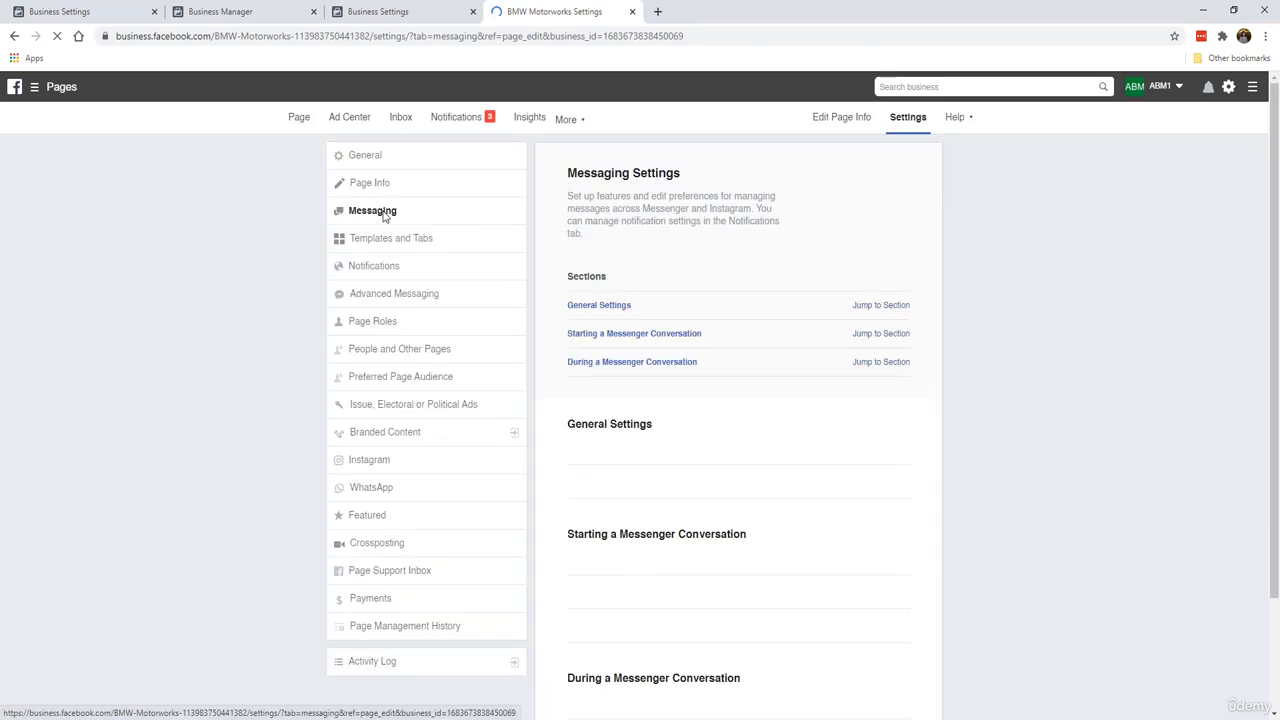
{"action": "scroll", "coordinate": [738, 399], "scroll_direction": "down", "scroll_amount": 5}
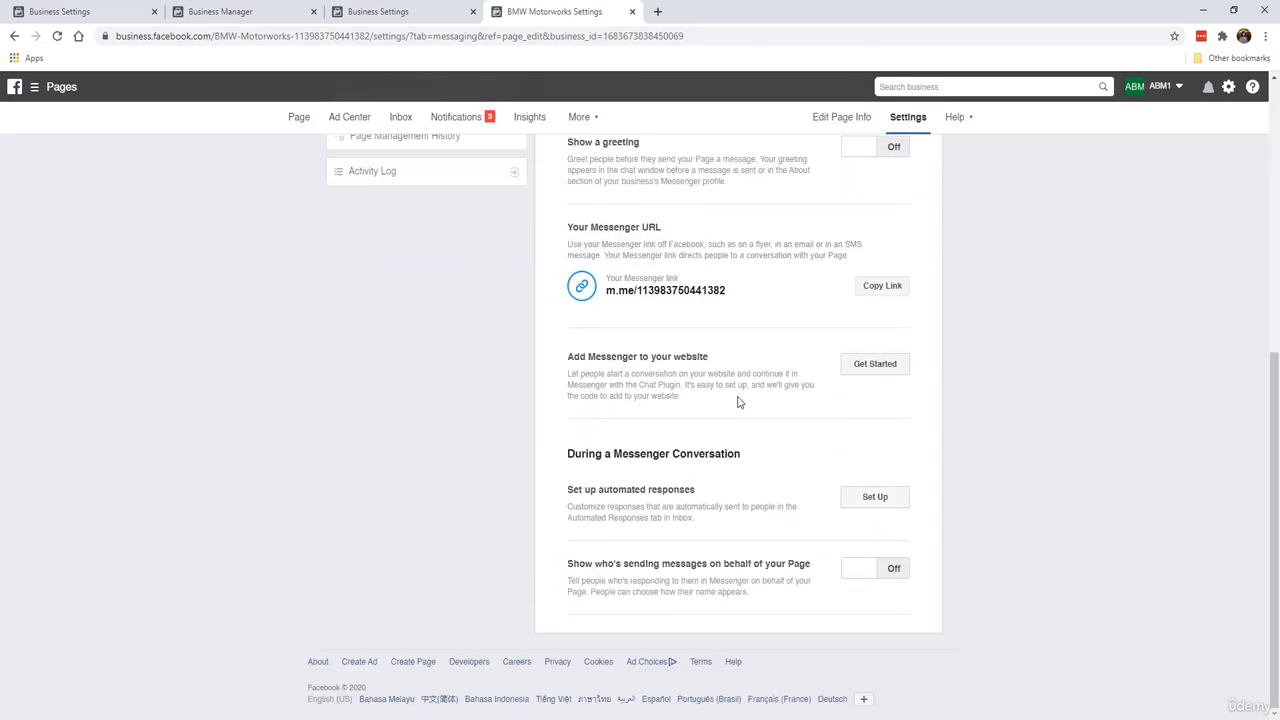
{"action": "scroll", "coordinate": [738, 401], "scroll_direction": "up", "scroll_amount": 5}
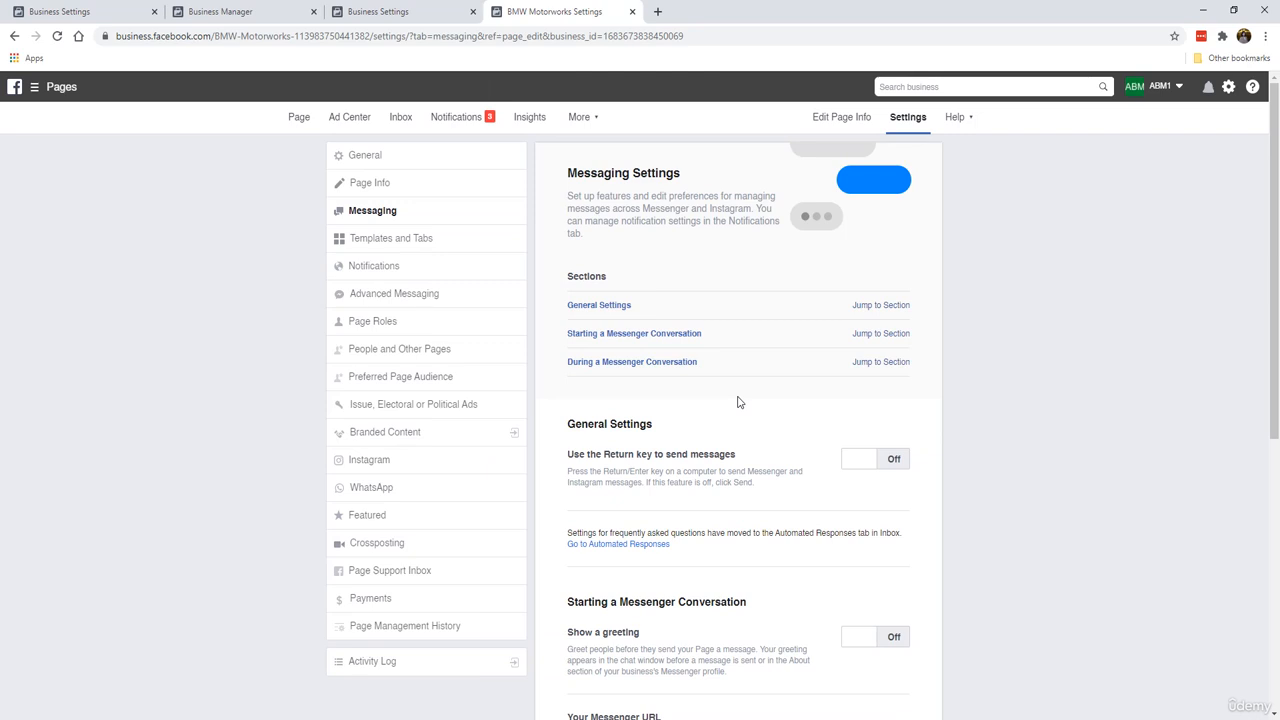
{"action": "scroll", "coordinate": [738, 401], "scroll_direction": "down", "scroll_amount": 5}
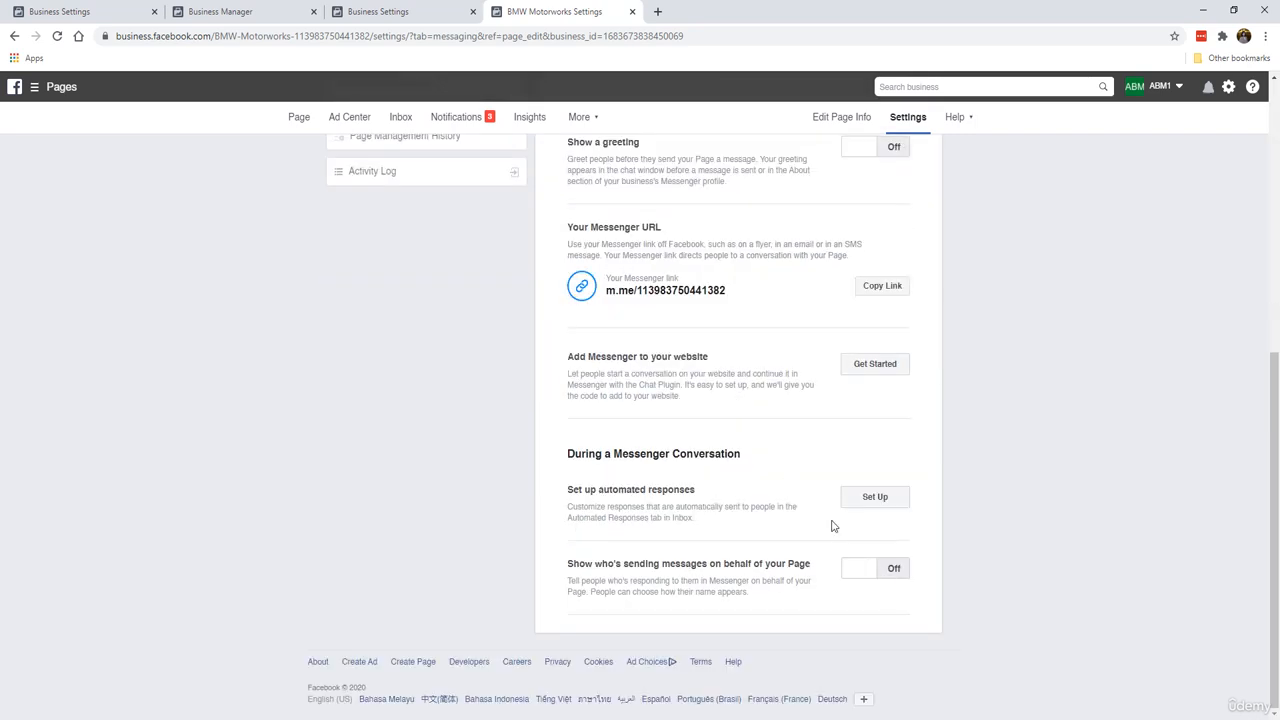
{"action": "scroll", "coordinate": [712, 421], "scroll_direction": "up", "scroll_amount": 5}
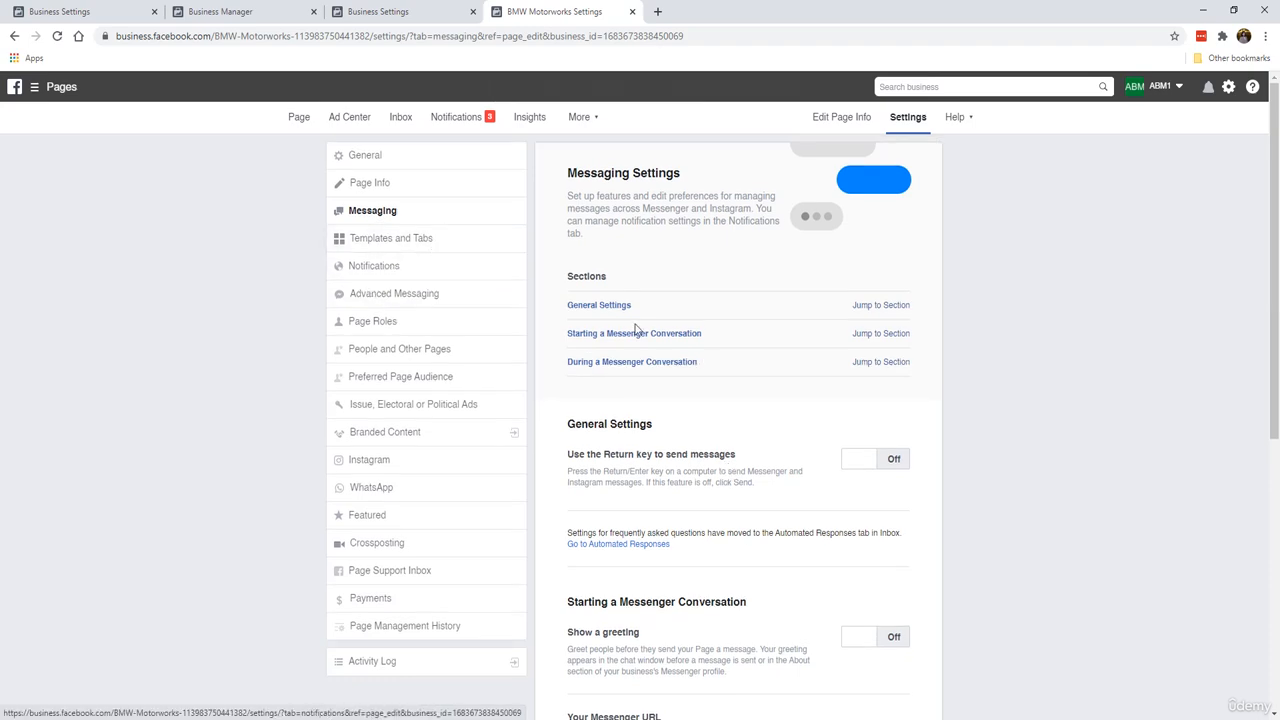
{"action": "scroll", "coordinate": [757, 426], "scroll_direction": "down", "scroll_amount": 5}
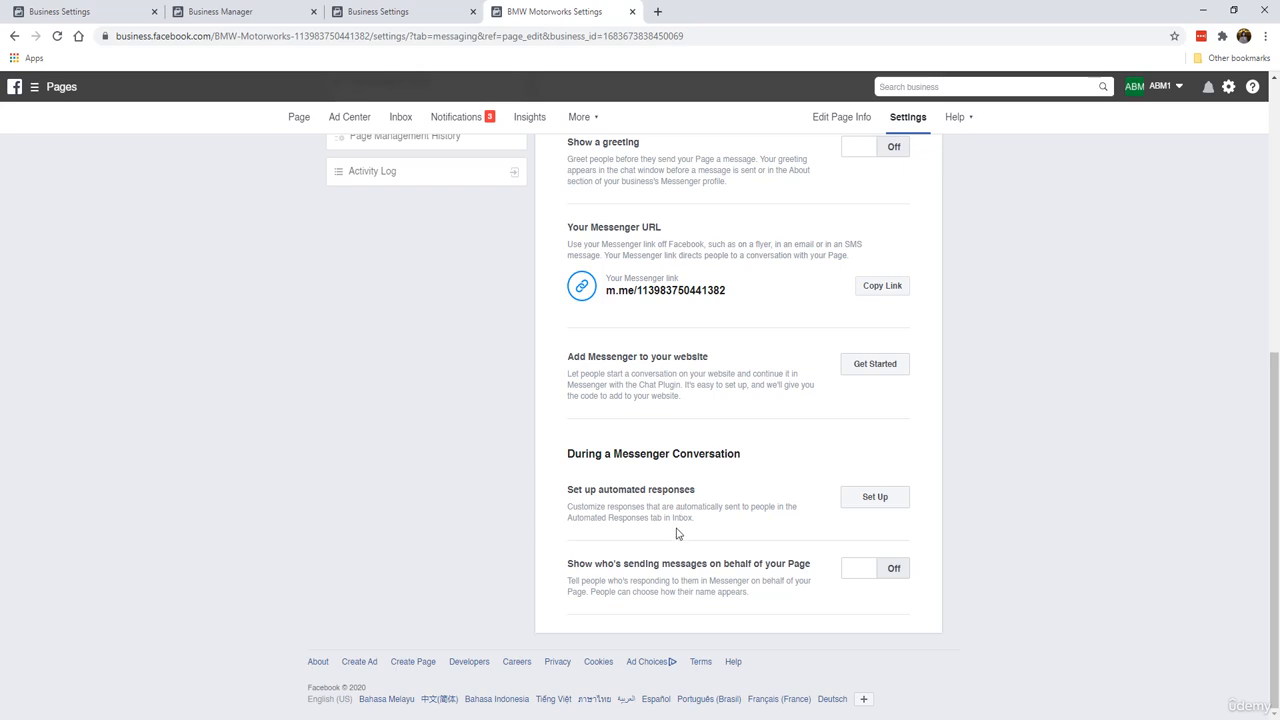
{"action": "scroll", "coordinate": [676, 530], "scroll_direction": "up", "scroll_amount": 5}
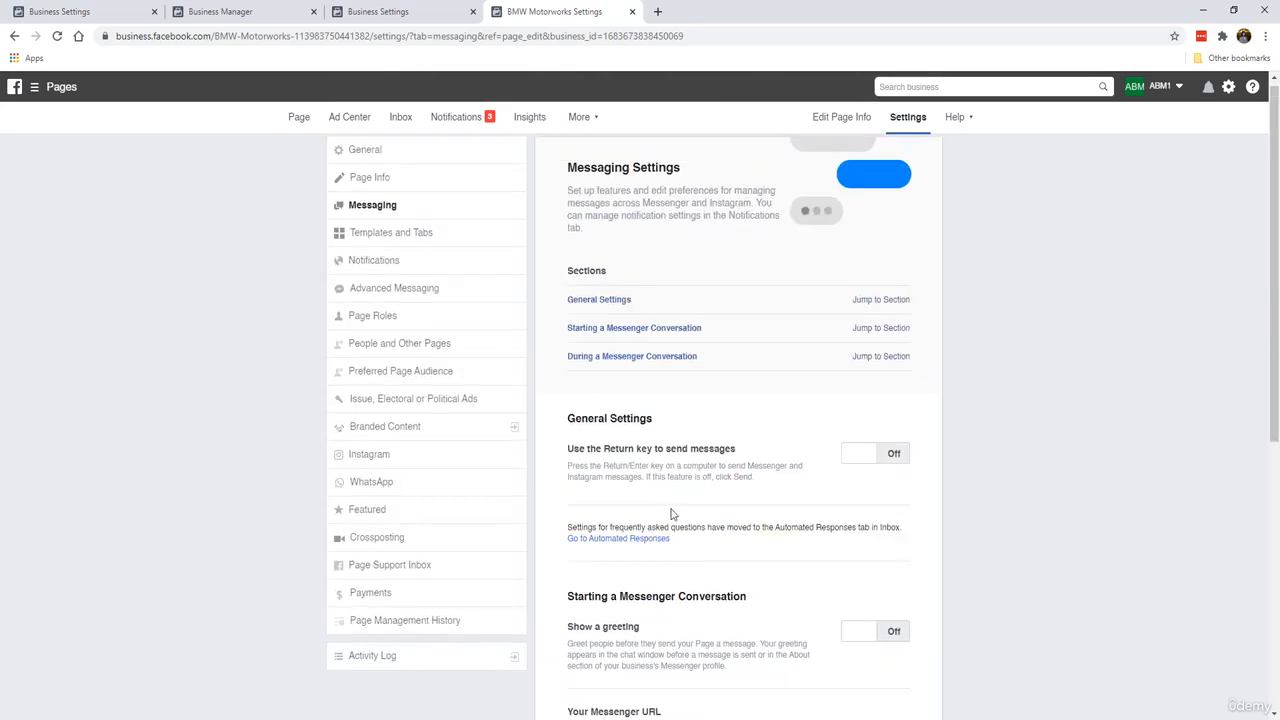
Step: In Templates and Tabs, turn off Use default tabs
{"action": "left_click", "coordinate": [449, 249]}
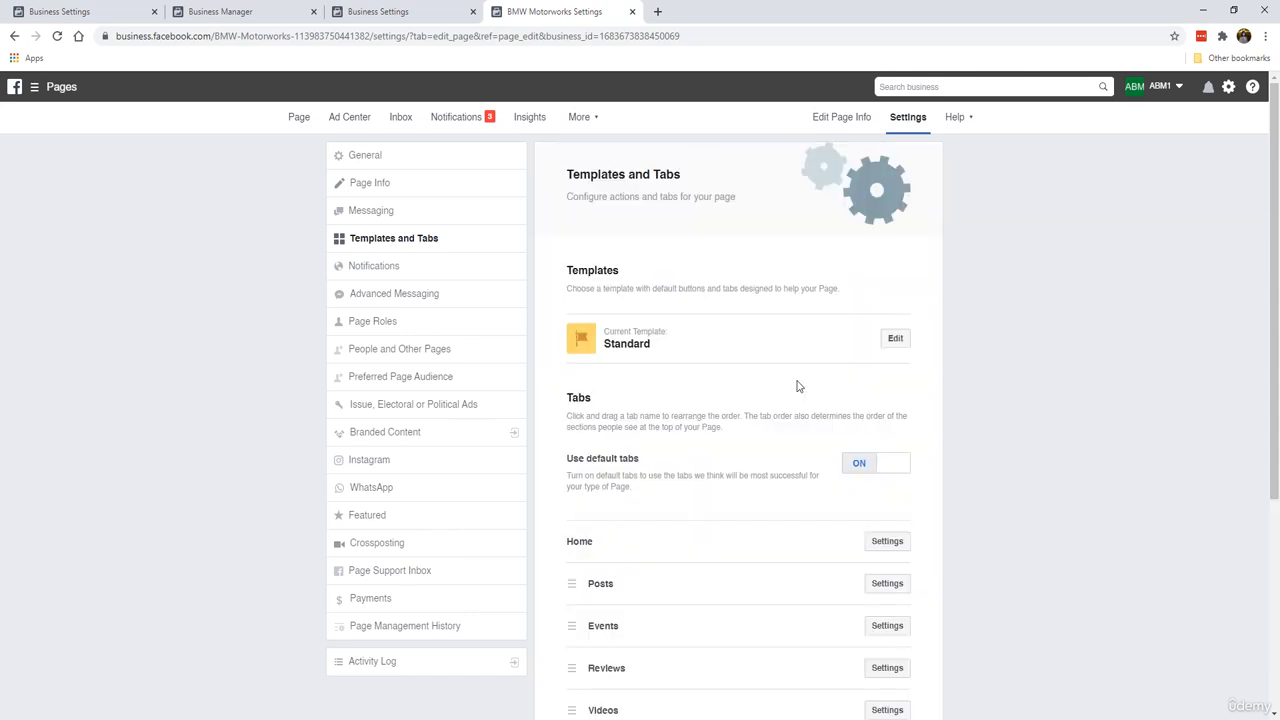
{"action": "scroll", "coordinate": [769, 417], "scroll_direction": "down", "scroll_amount": 1}
{"action": "scroll", "coordinate": [771, 426], "scroll_direction": "up", "scroll_amount": 1}
{"action": "scroll", "coordinate": [710, 347], "scroll_direction": "down", "scroll_amount": 2}
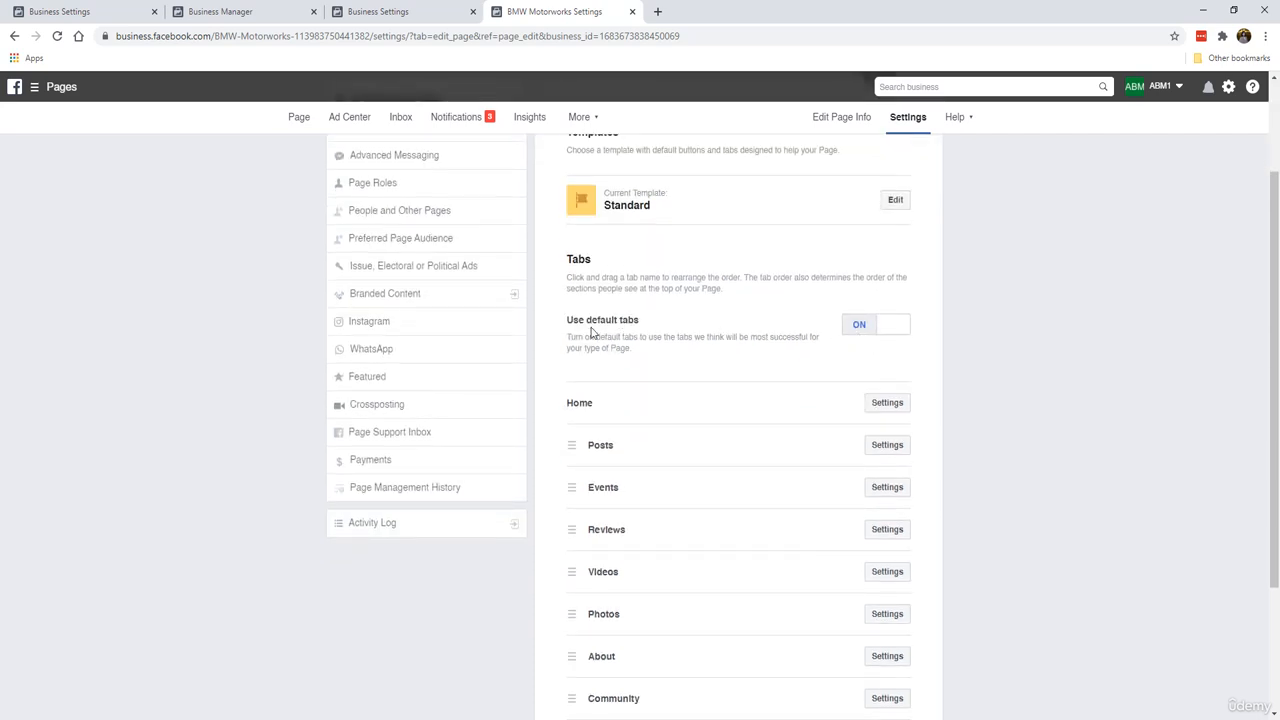
{"action": "scroll", "coordinate": [700, 370], "scroll_direction": "down", "scroll_amount": 2}
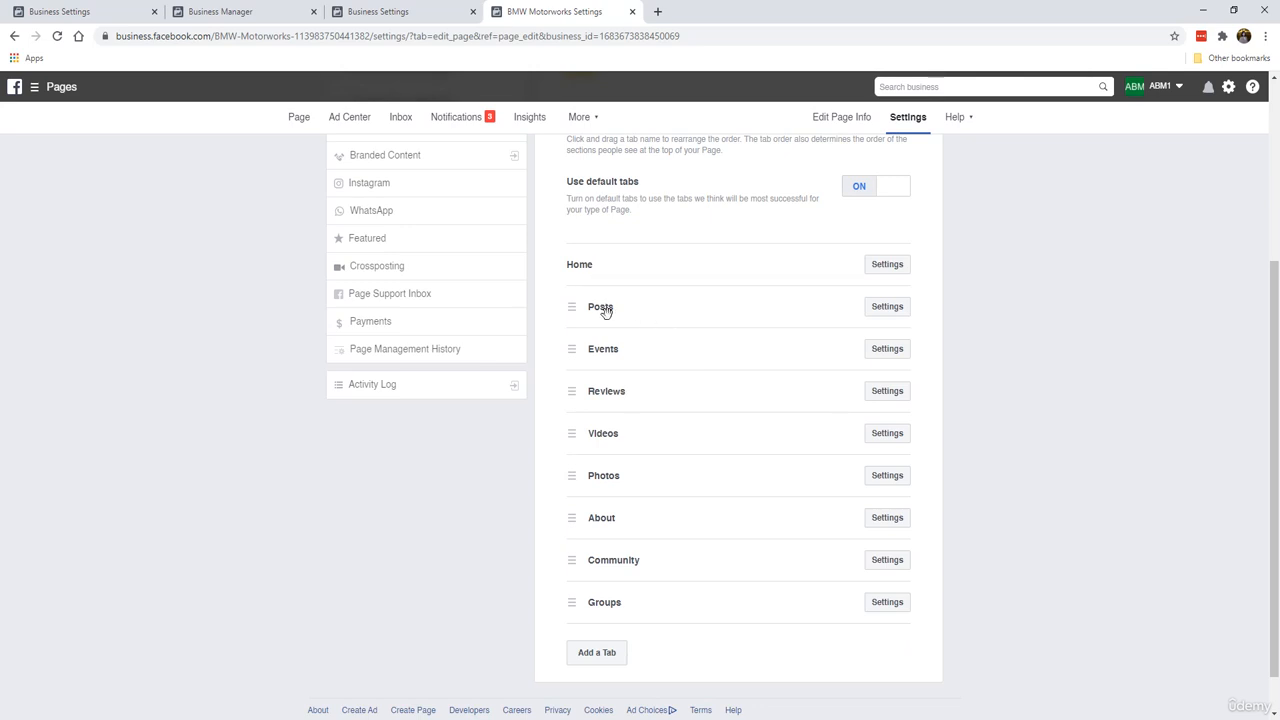
{"action": "scroll", "coordinate": [659, 460], "scroll_direction": "up", "scroll_amount": 2}
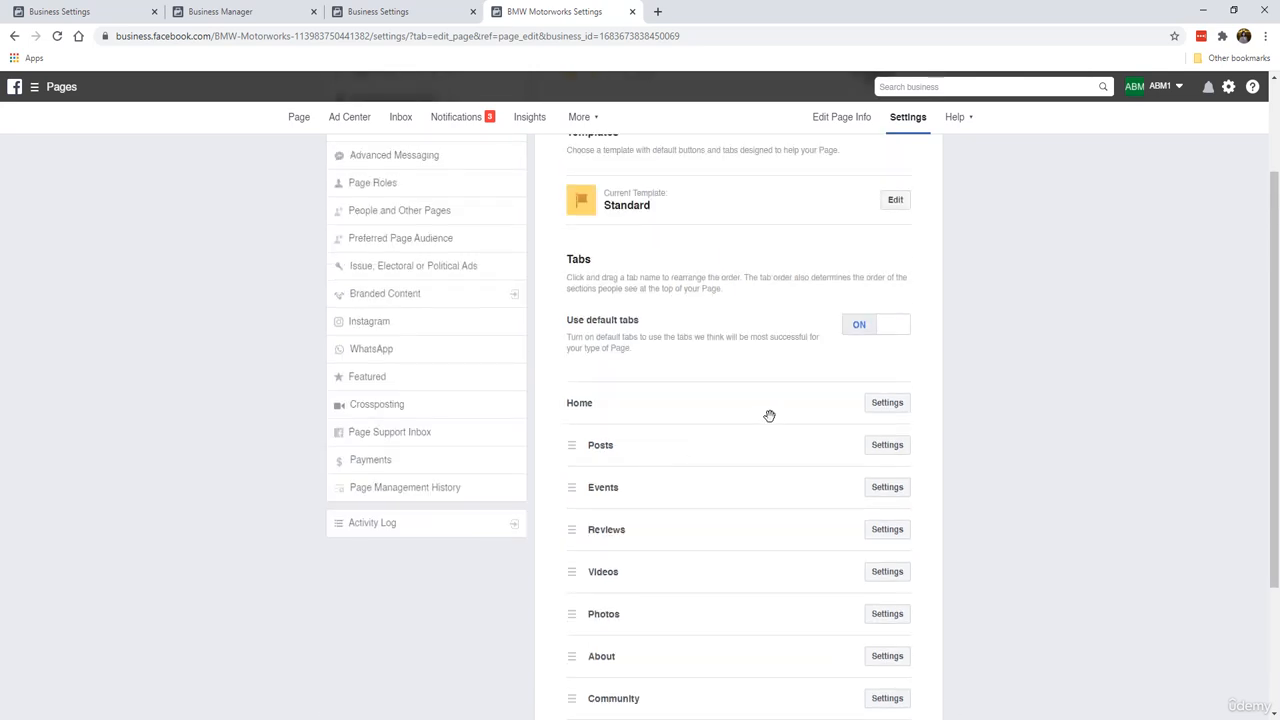
{"action": "left_click", "coordinate": [858, 326]}
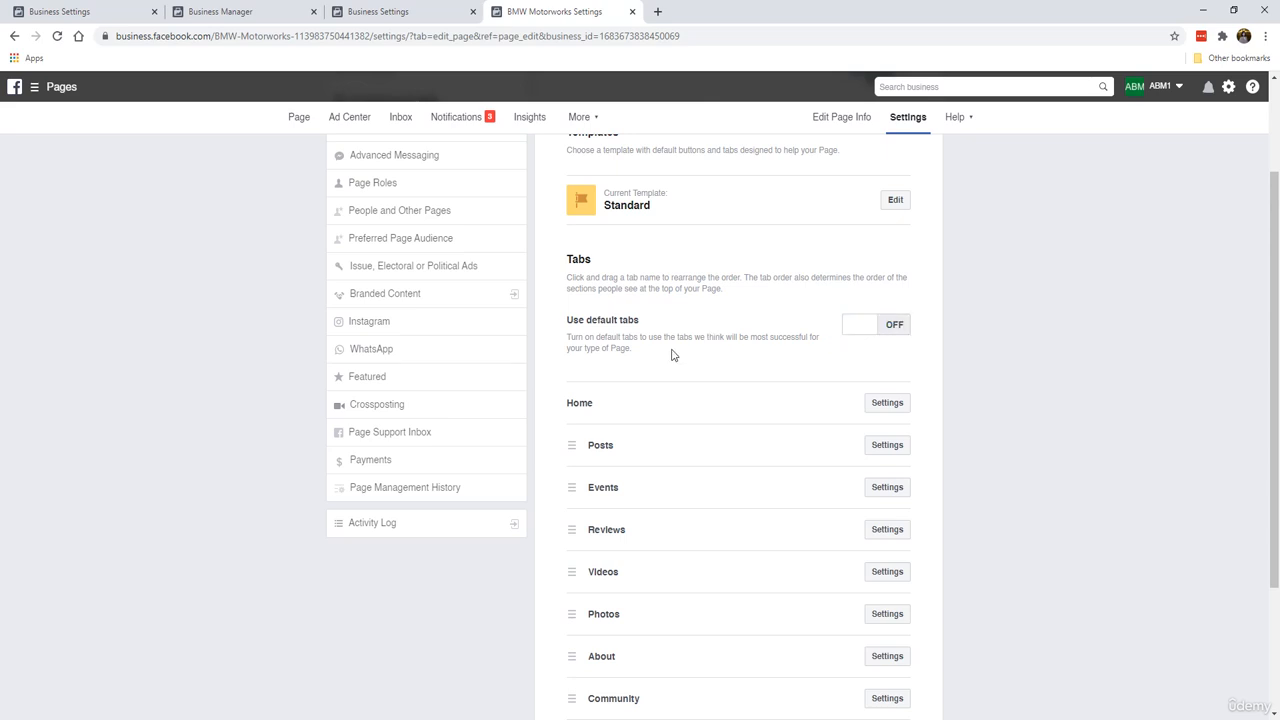
Step: Turn off the Events tab in the tab list and save the tab setting
{"action": "scroll", "coordinate": [688, 360], "scroll_direction": "down", "scroll_amount": 2}
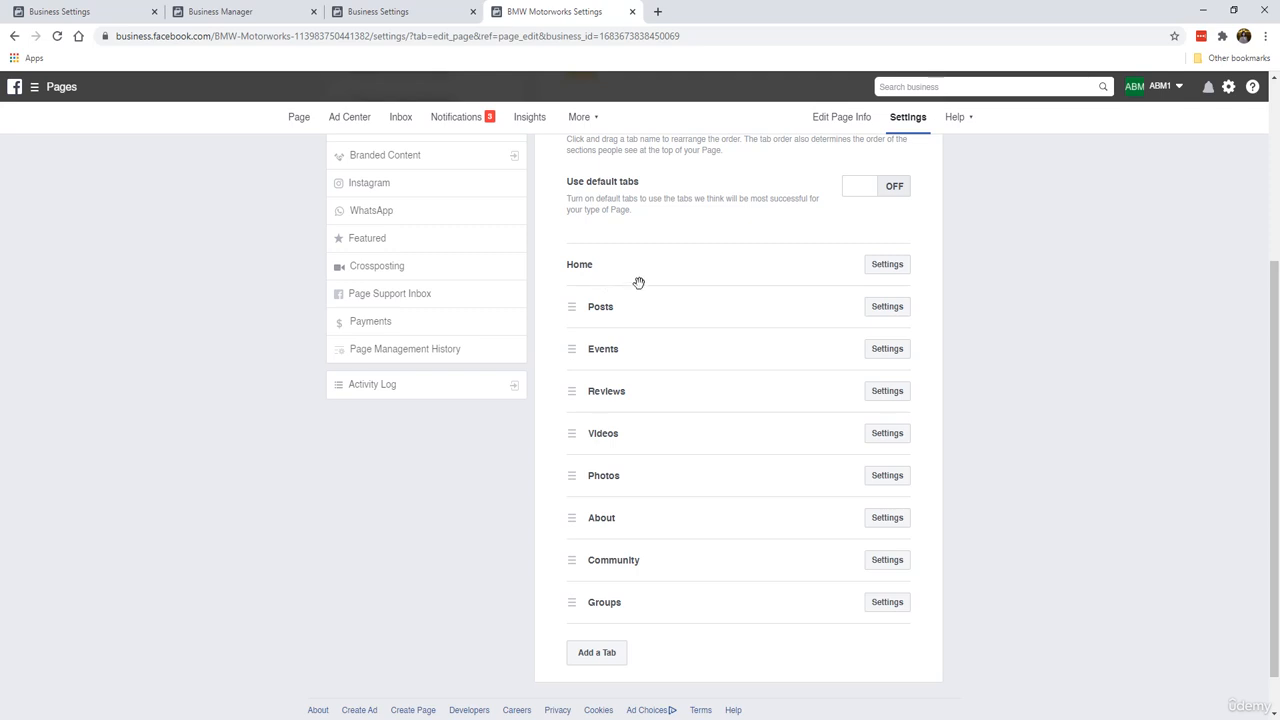
{"action": "left_click", "coordinate": [888, 308]}
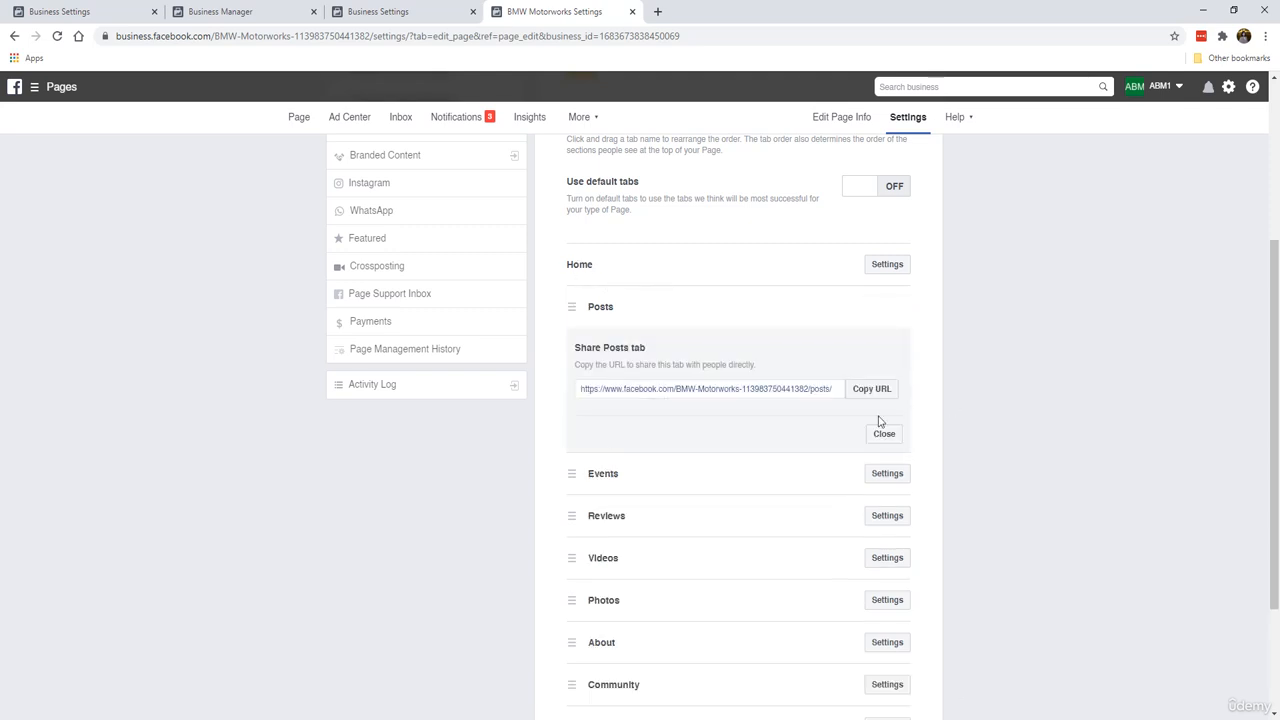
{"action": "left_click", "coordinate": [882, 432]}
{"action": "left_click", "coordinate": [900, 352]}
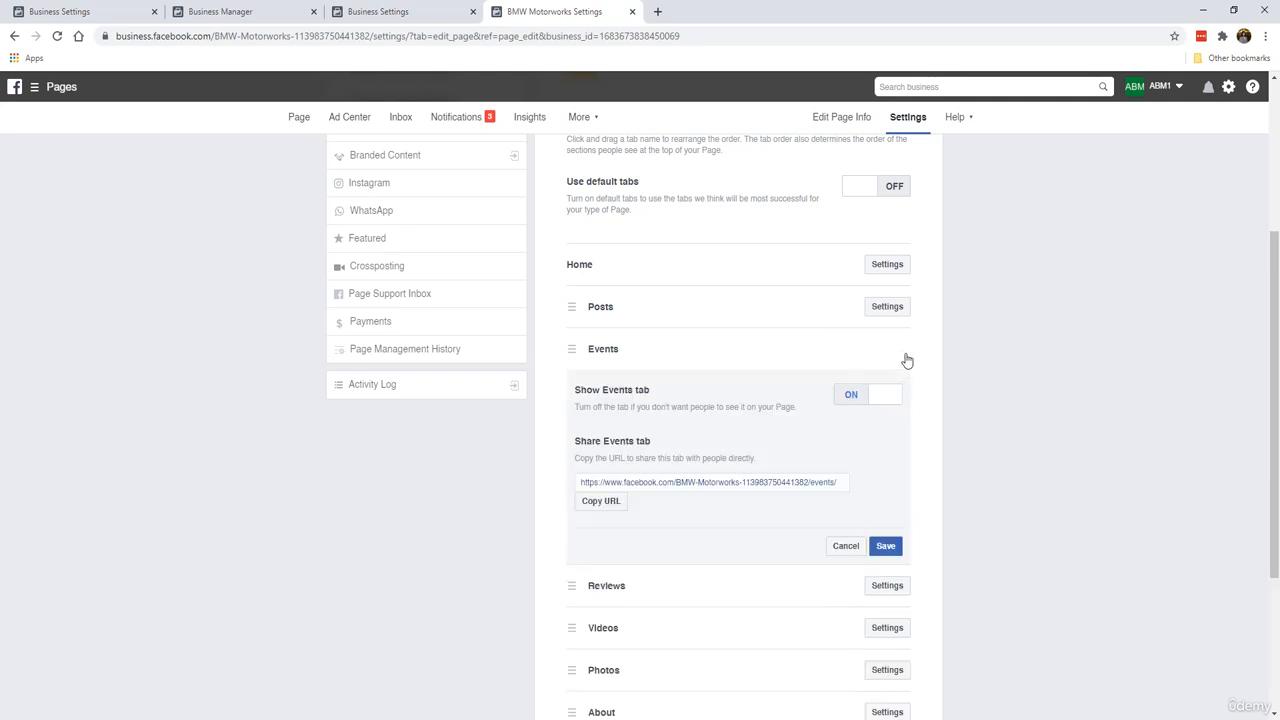
{"action": "left_click", "coordinate": [846, 394]}
{"action": "left_click", "coordinate": [886, 549]}
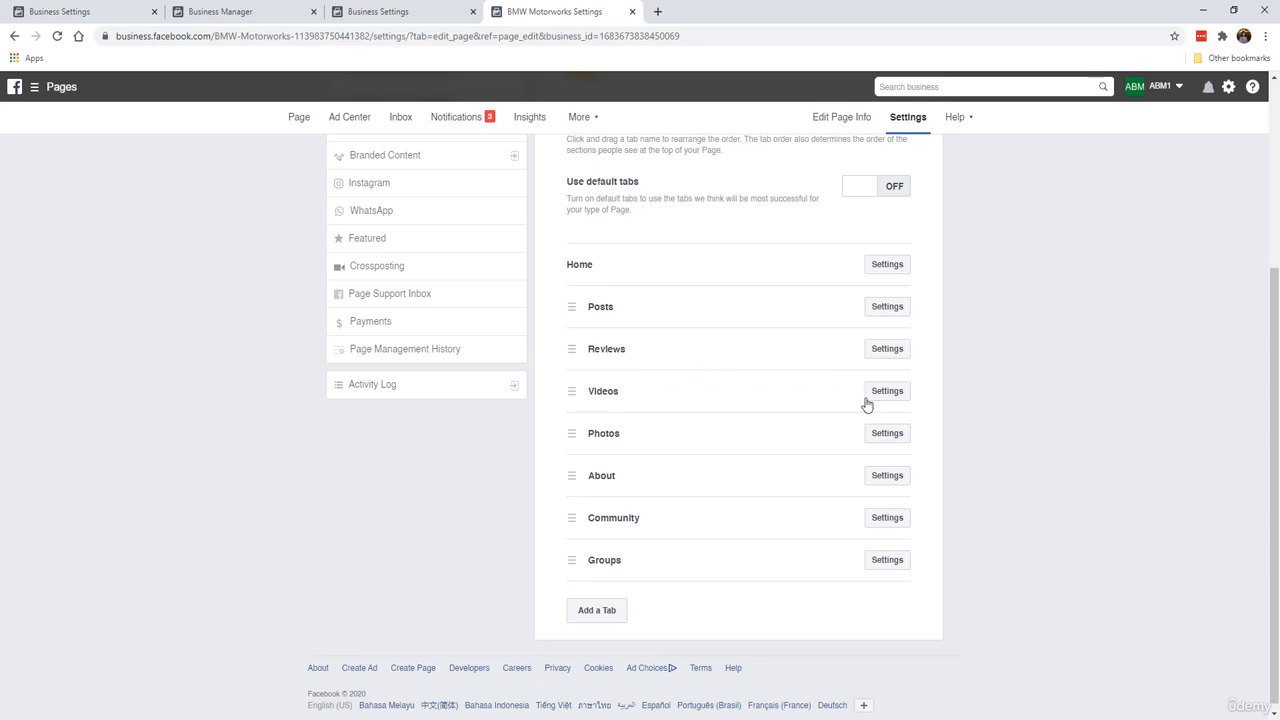
Step: Open the Videos tab settings and close them again
{"action": "left_click", "coordinate": [874, 398]}
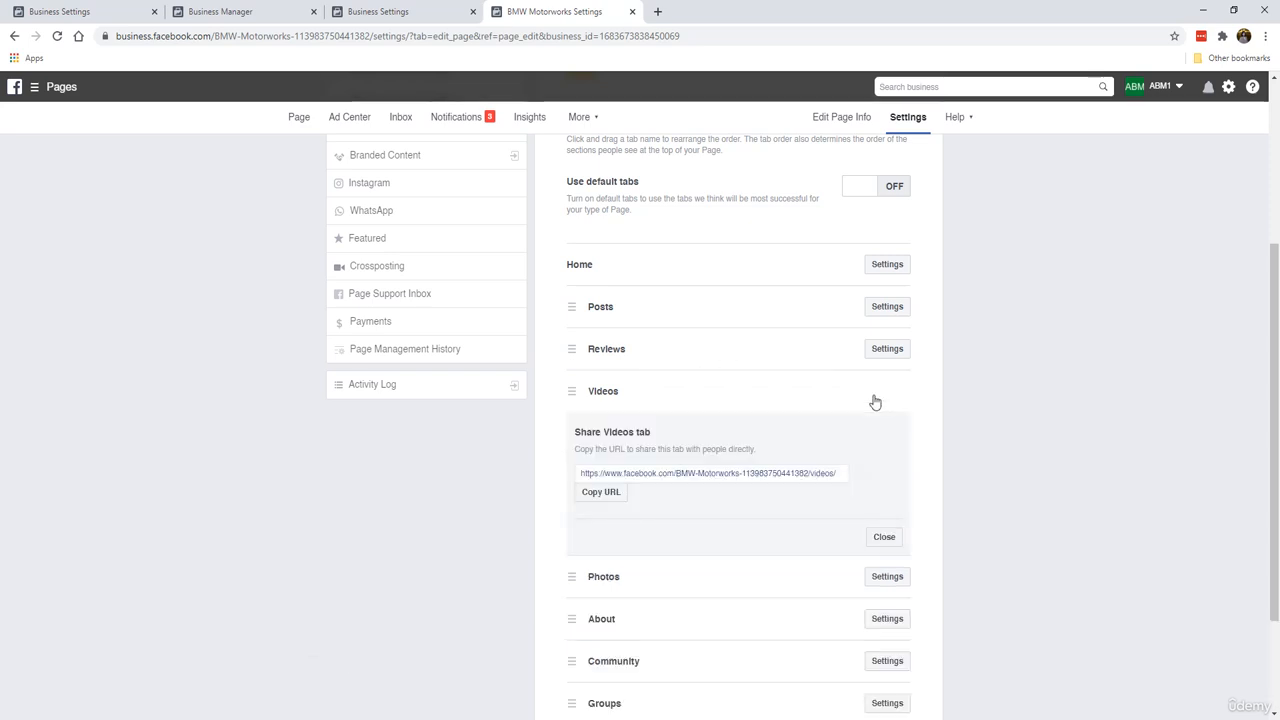
{"action": "left_click", "coordinate": [884, 537]}
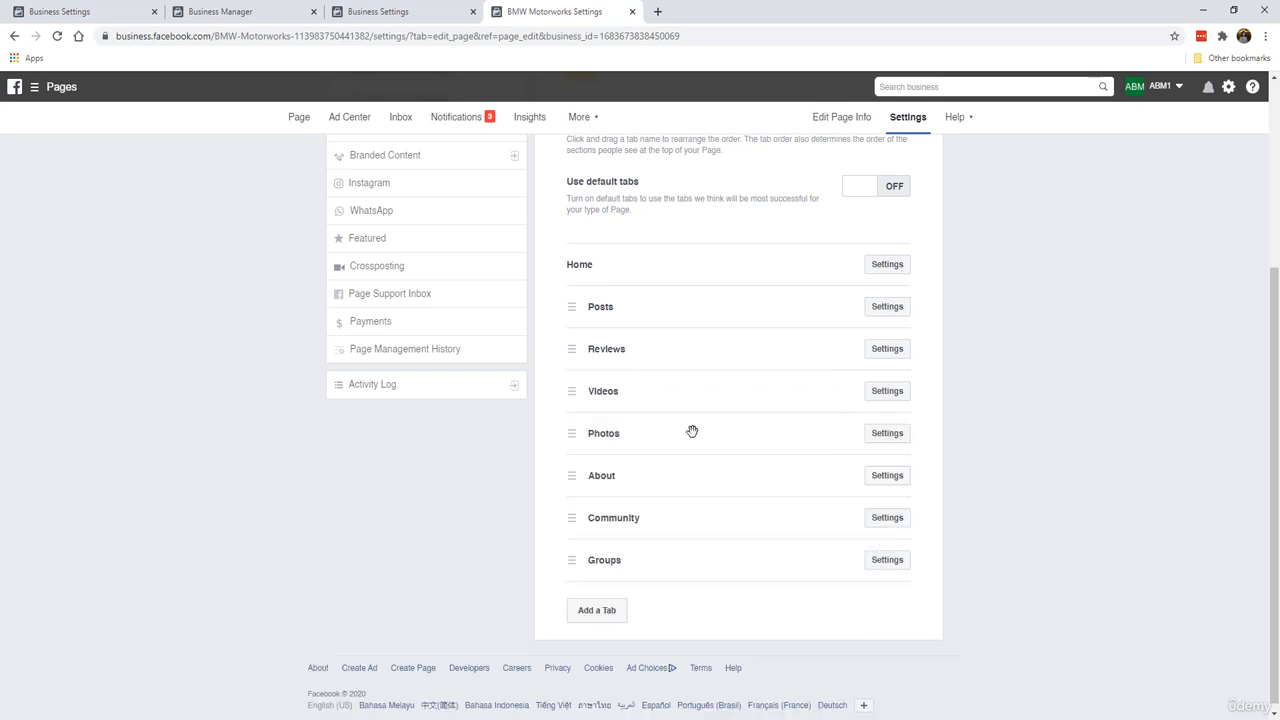
Step: Open the Community tab settings and close them again
{"action": "left_click", "coordinate": [876, 518]}
{"action": "scroll", "coordinate": [872, 530], "scroll_direction": "down", "scroll_amount": 3}
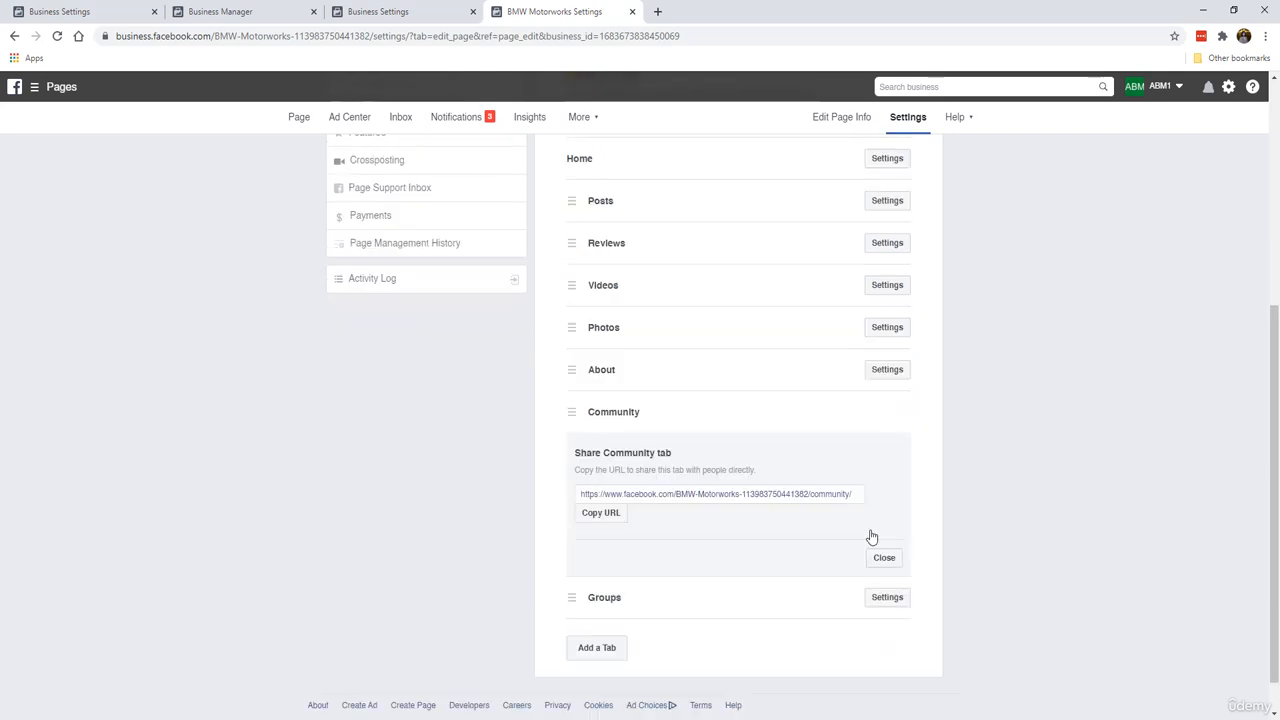
{"action": "left_click", "coordinate": [885, 516]}
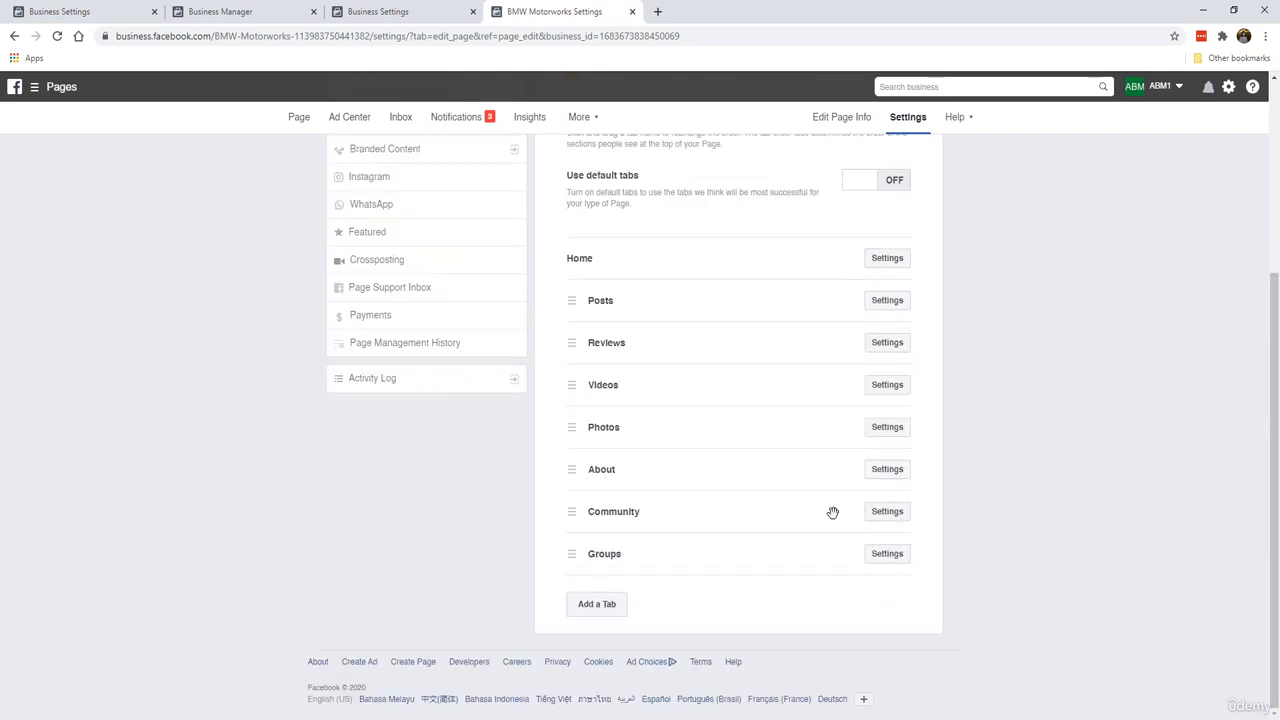
Step: Turn off Show Groups tab in the Groups tab settings and save
{"action": "left_click", "coordinate": [872, 555]}
{"action": "scroll", "coordinate": [860, 530], "scroll_direction": "down", "scroll_amount": 2}
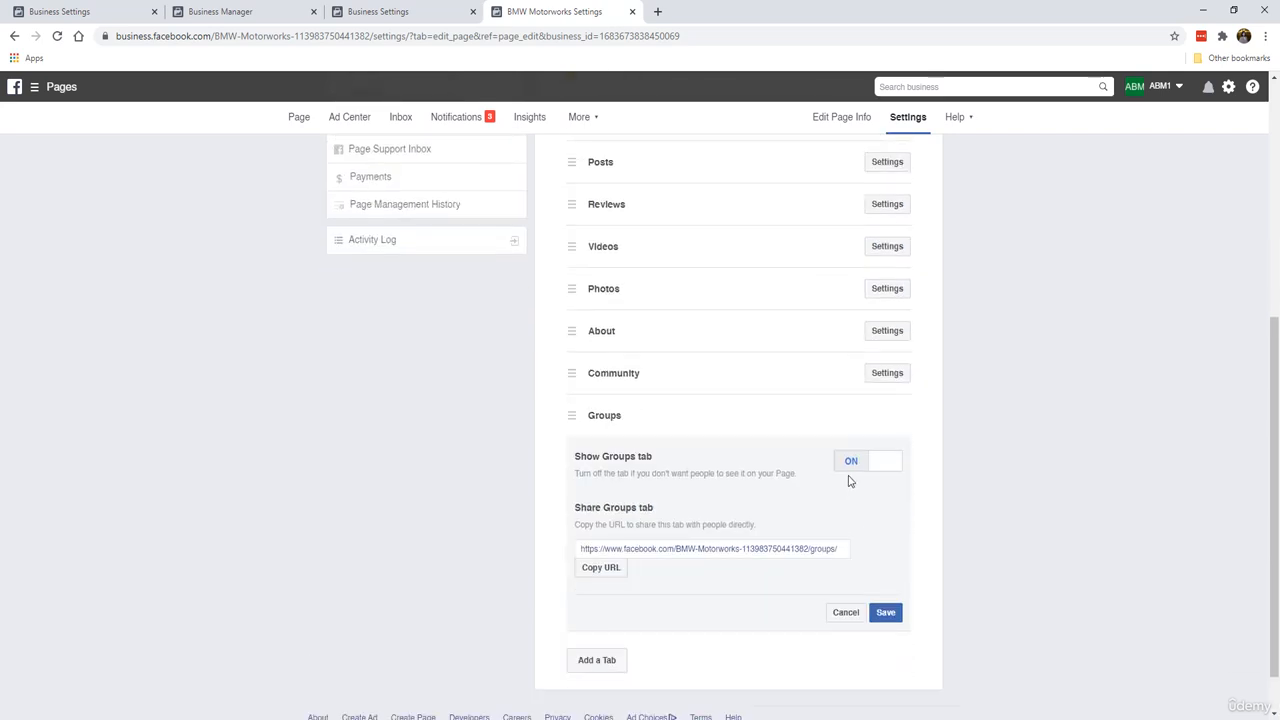
{"action": "left_click", "coordinate": [849, 467]}
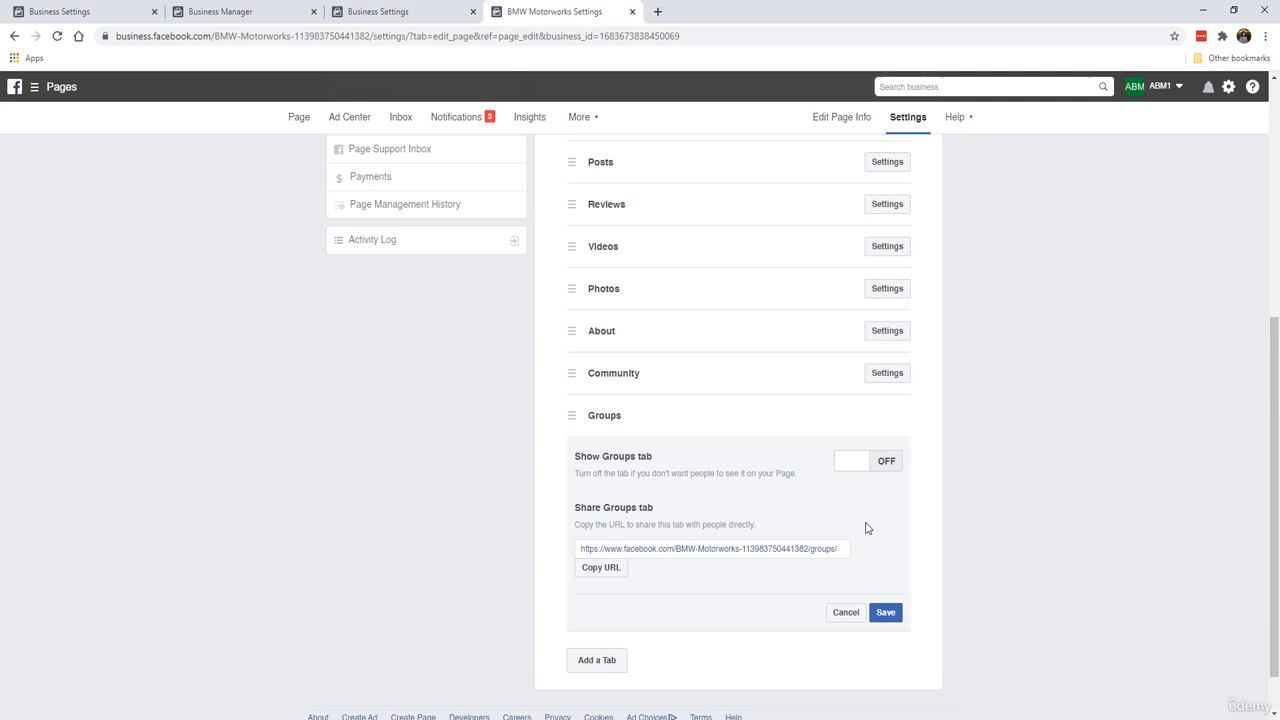
{"action": "left_click", "coordinate": [887, 610]}
{"action": "scroll", "coordinate": [731, 409], "scroll_direction": "up", "scroll_amount": 1}
{"action": "scroll", "coordinate": [729, 394], "scroll_direction": "down", "scroll_amount": 1}
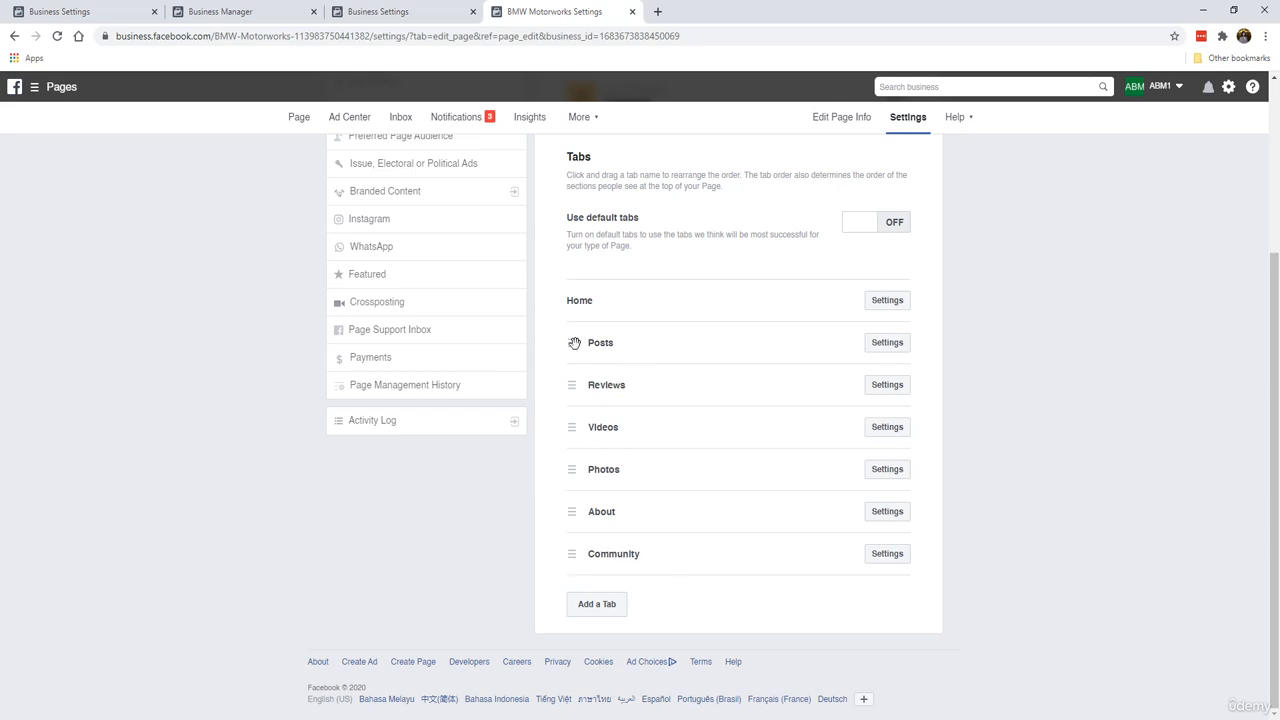
Step: Reorder the tabs to Home, About, Posts, Photos, Videos, Community, Reviews
{"action": "left_click_drag", "start_coordinate": [574, 341], "coordinate": [578, 340]}
{"action": "left_click_drag", "start_coordinate": [576, 516], "coordinate": [578, 339]}
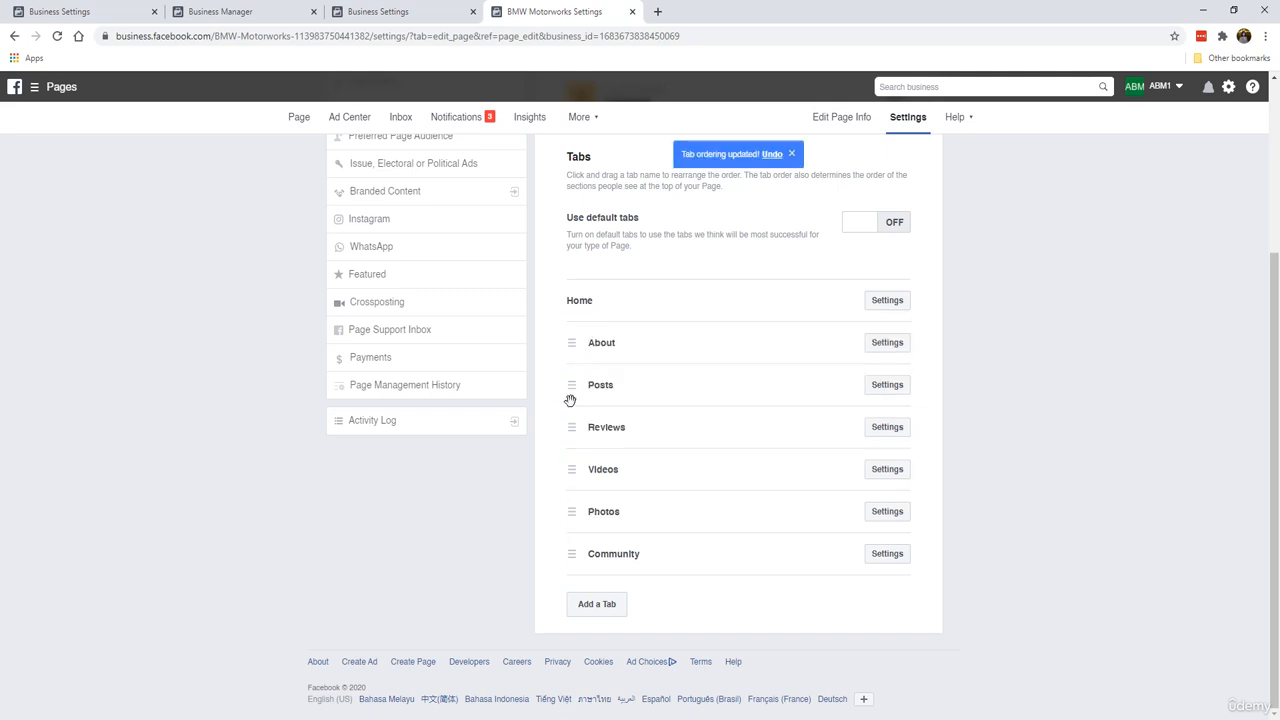
{"action": "left_click_drag", "start_coordinate": [580, 483], "coordinate": [572, 425]}
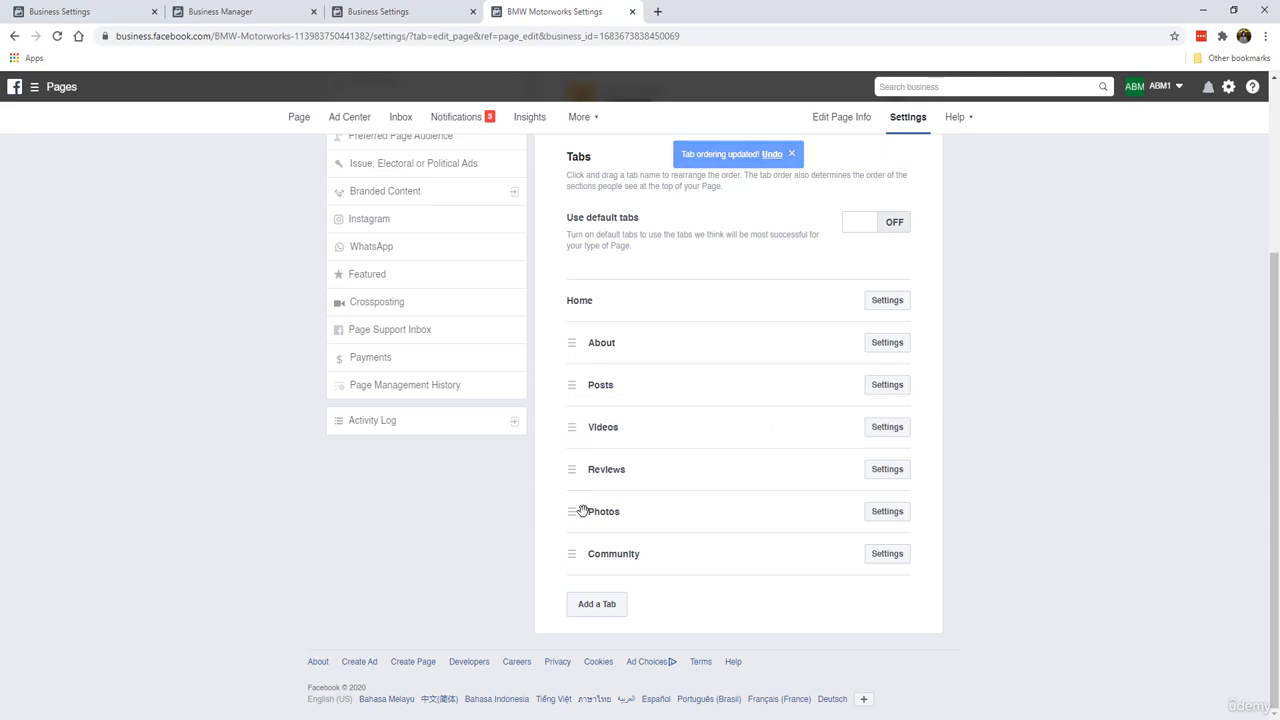
{"action": "left_click_drag", "start_coordinate": [583, 511], "coordinate": [567, 427]}
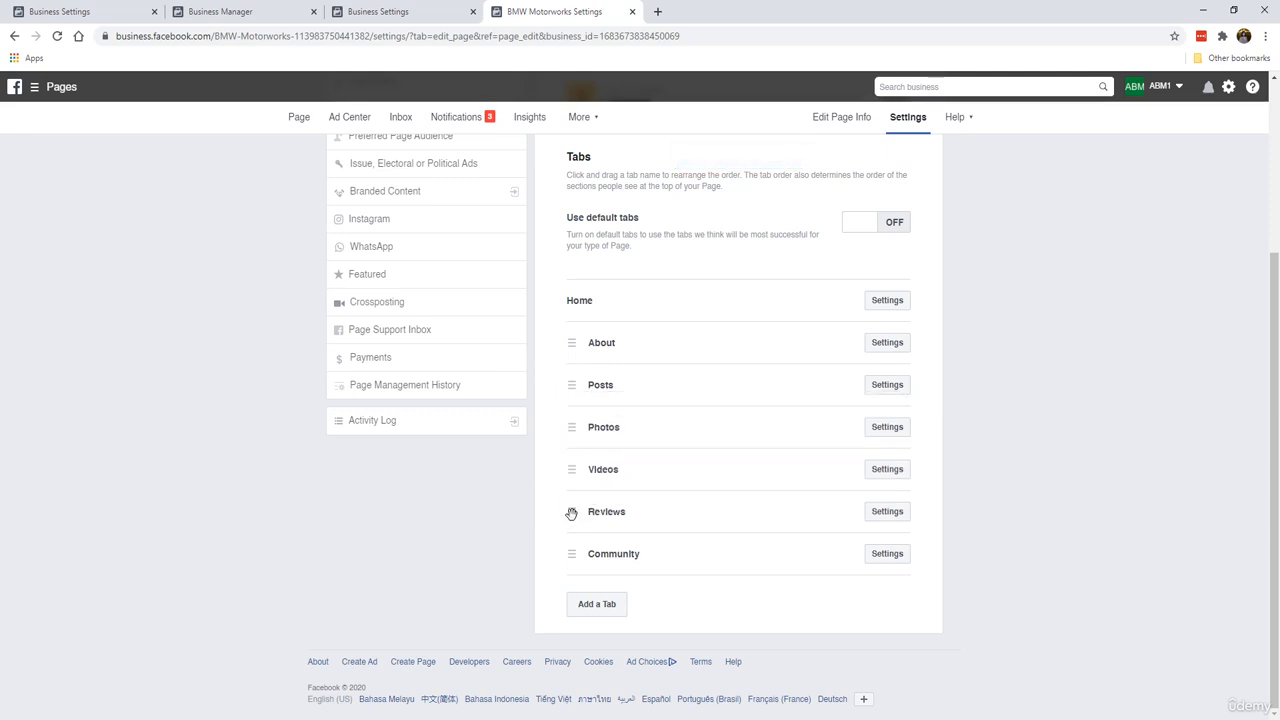
{"action": "left_click_drag", "start_coordinate": [571, 511], "coordinate": [586, 545]}
Step: Turn off Show Reviews in the Reviews tab settings and save
{"action": "left_click", "coordinate": [887, 555]}
{"action": "scroll", "coordinate": [857, 529], "scroll_direction": "down", "scroll_amount": 2}
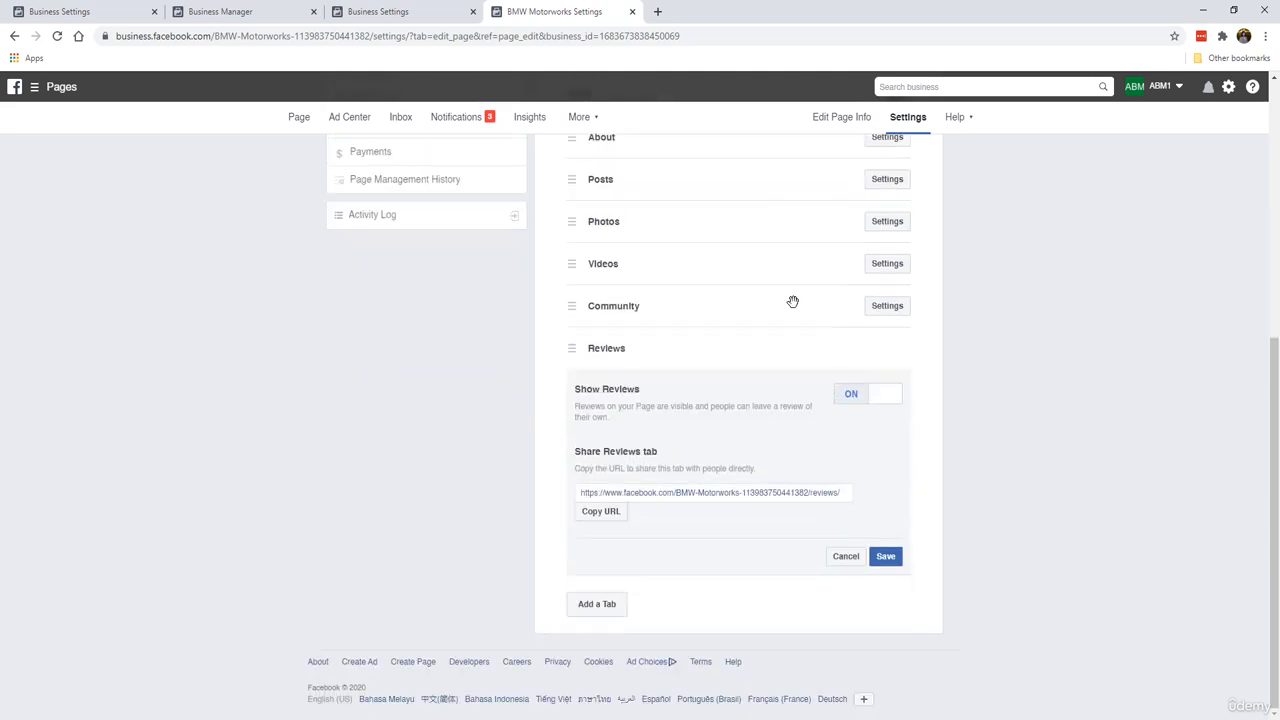
{"action": "scroll", "coordinate": [642, 347], "scroll_direction": "up", "scroll_amount": 1}
{"action": "scroll", "coordinate": [642, 347], "scroll_direction": "down", "scroll_amount": 2}
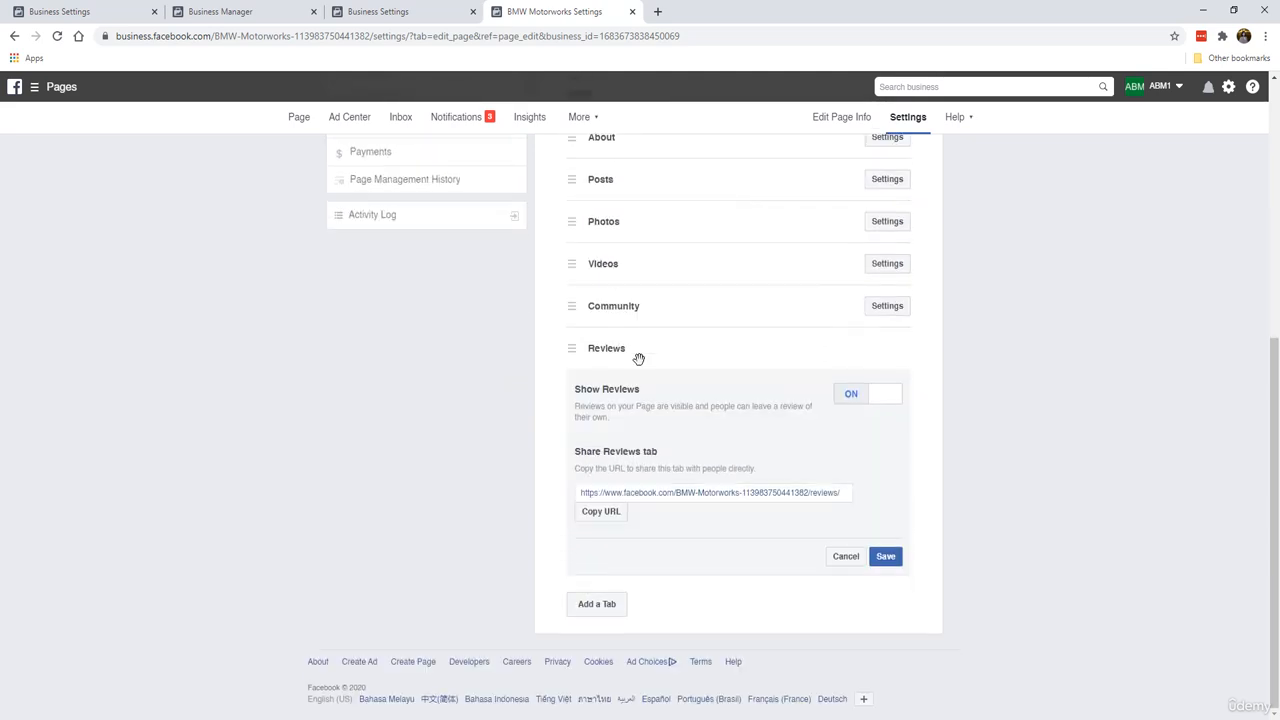
{"action": "left_click", "coordinate": [851, 400]}
{"action": "left_click", "coordinate": [886, 556]}
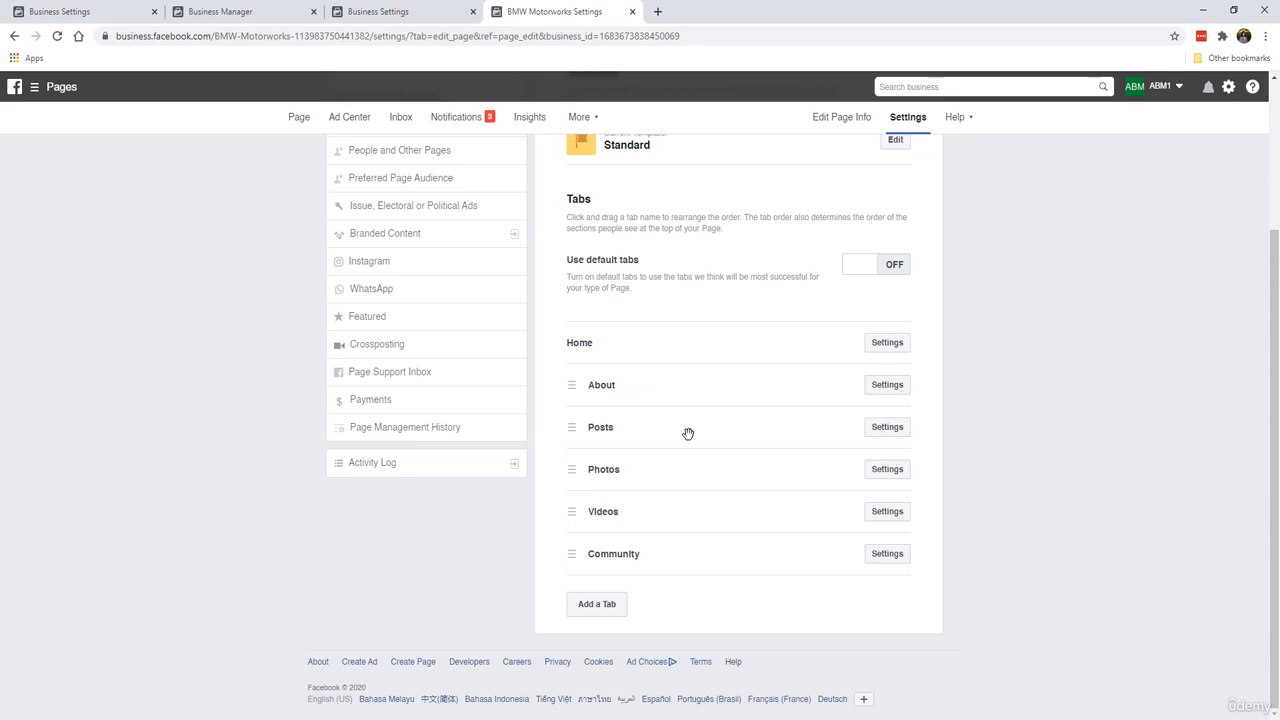
Step: Open the Add a Tab list of available tabs and close it without adding one
{"action": "scroll", "coordinate": [688, 433], "scroll_direction": "up", "scroll_amount": 2}
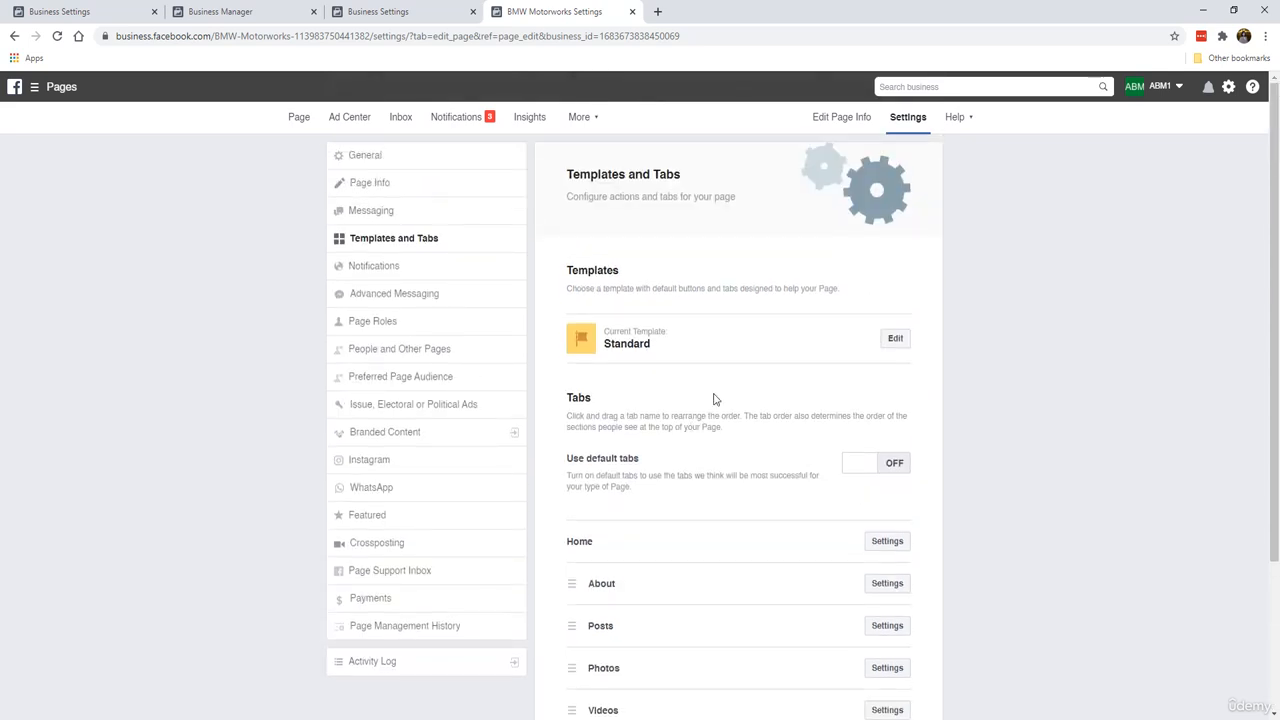
{"action": "scroll", "coordinate": [715, 399], "scroll_direction": "down", "scroll_amount": 2}
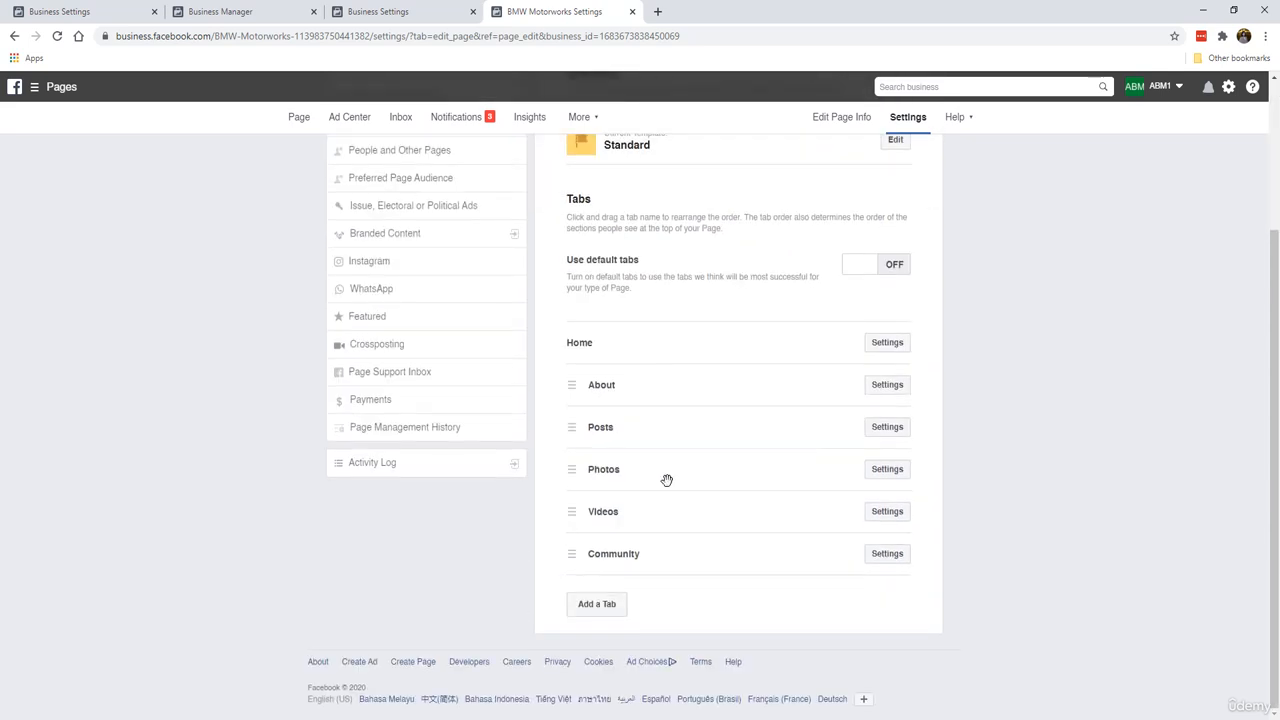
{"action": "left_click", "coordinate": [597, 605]}
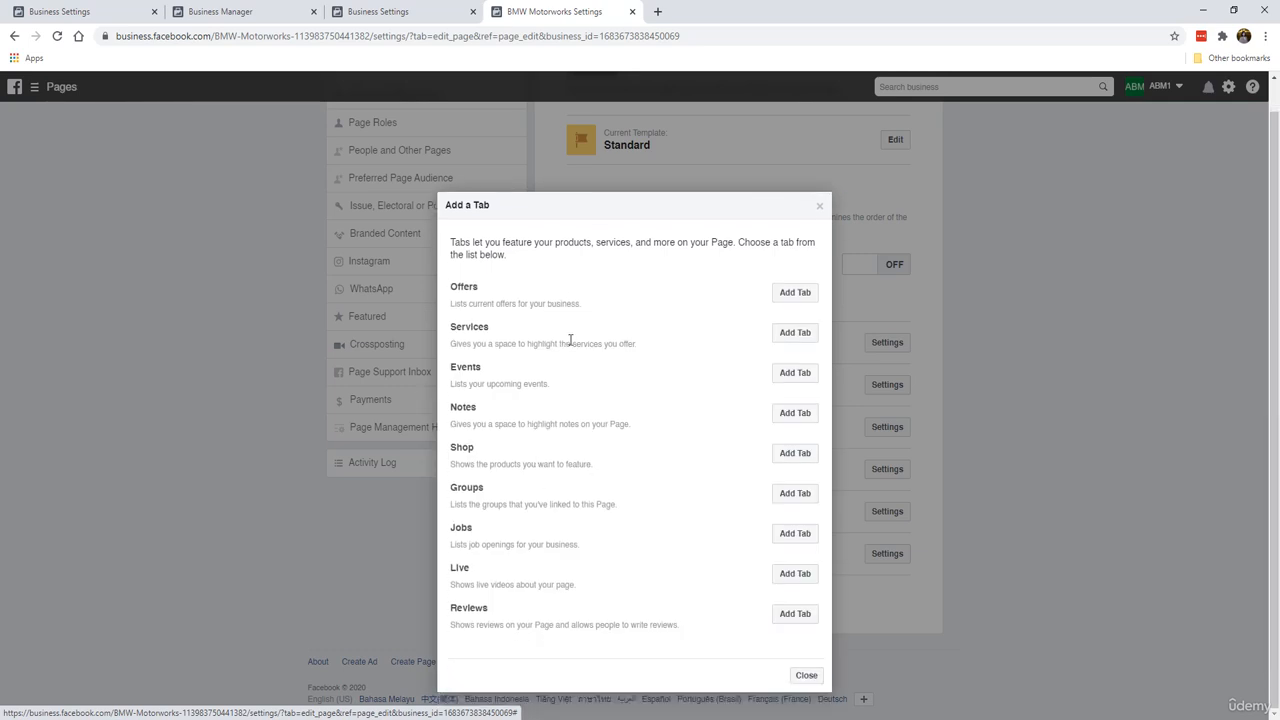
{"action": "left_click", "coordinate": [820, 208]}
{"action": "scroll", "coordinate": [757, 280], "scroll_direction": "up", "scroll_amount": 3}
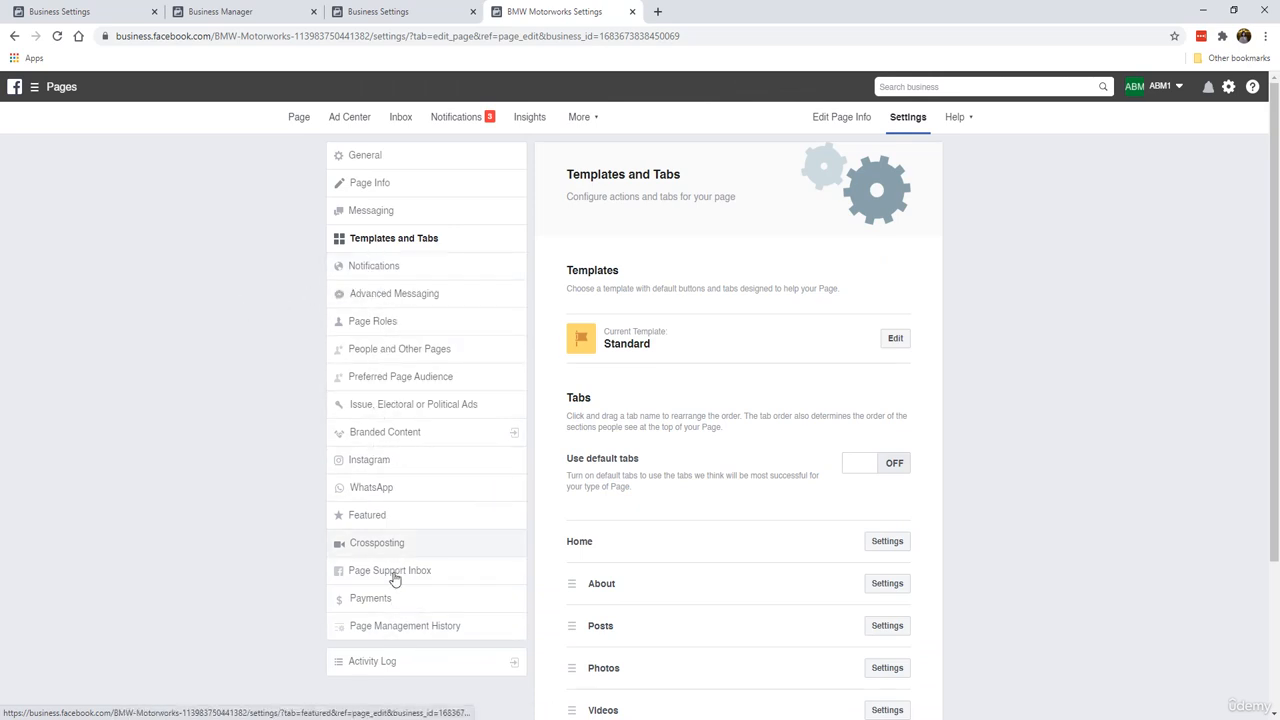
Step: Try to connect an Instagram account from the Instagram settings, then close the login window
{"action": "left_click", "coordinate": [413, 464]}
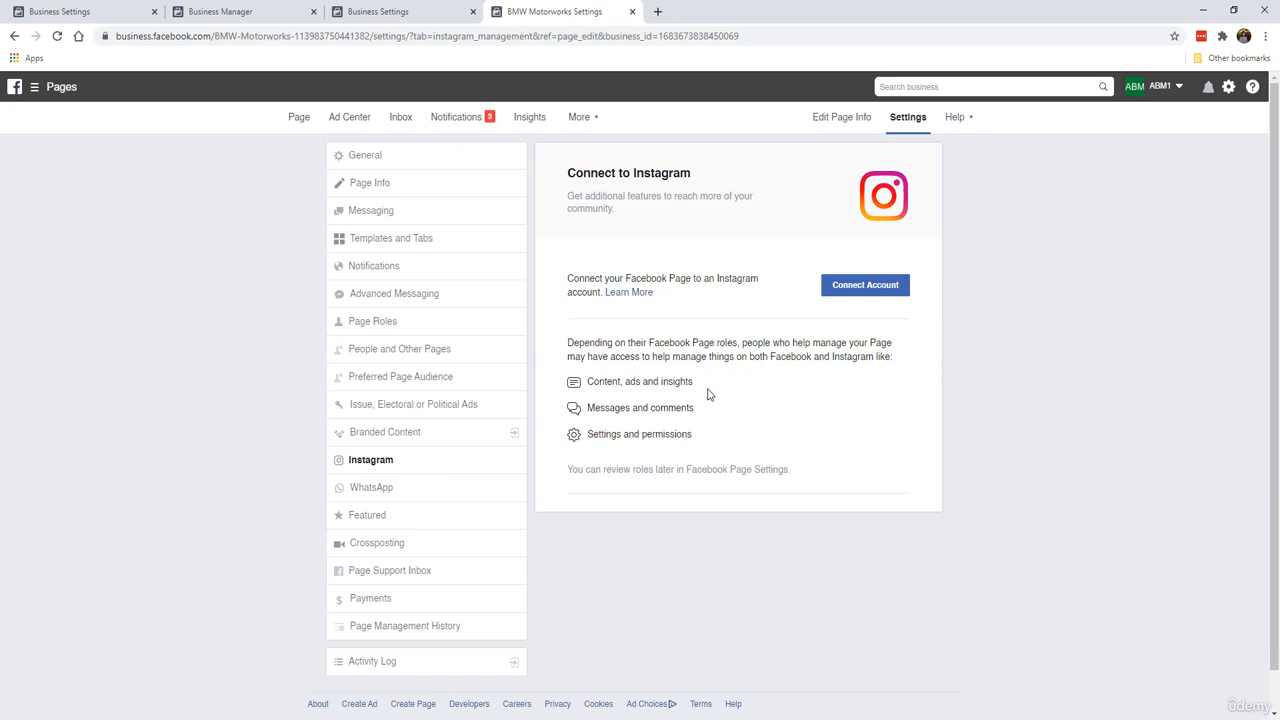
{"action": "left_click", "coordinate": [886, 287]}
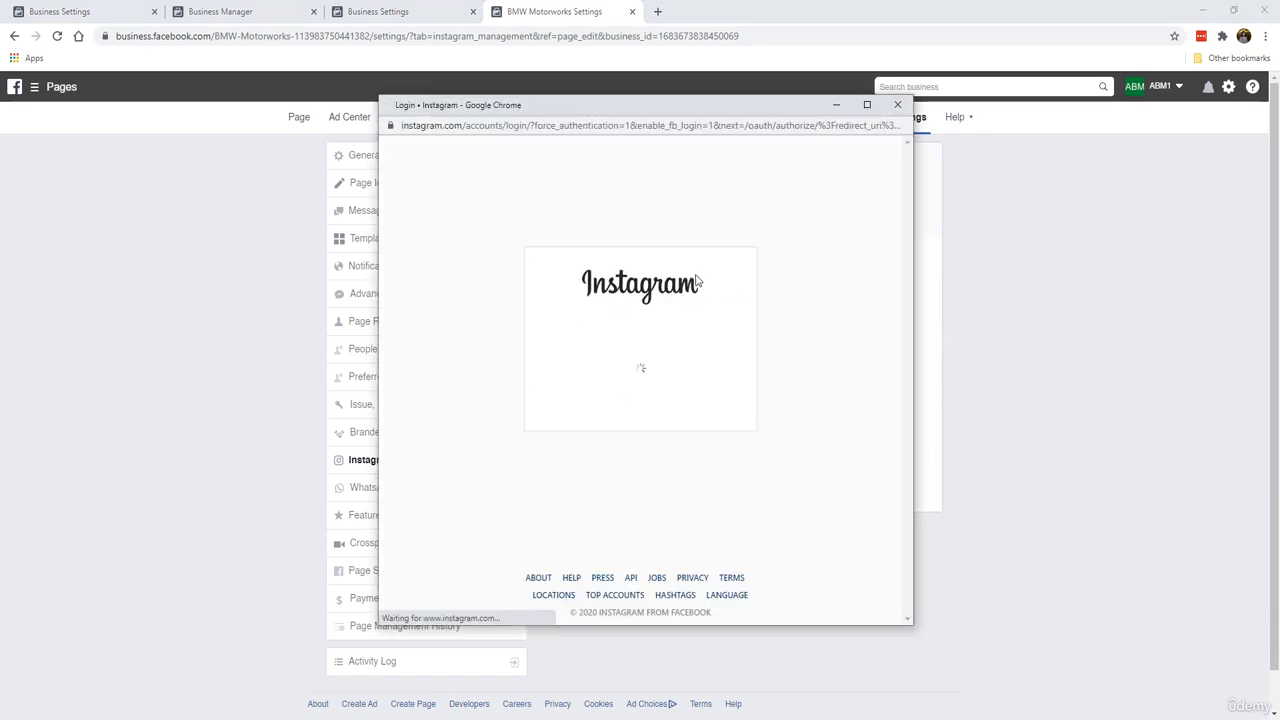
{"action": "left_click", "coordinate": [580, 335]}
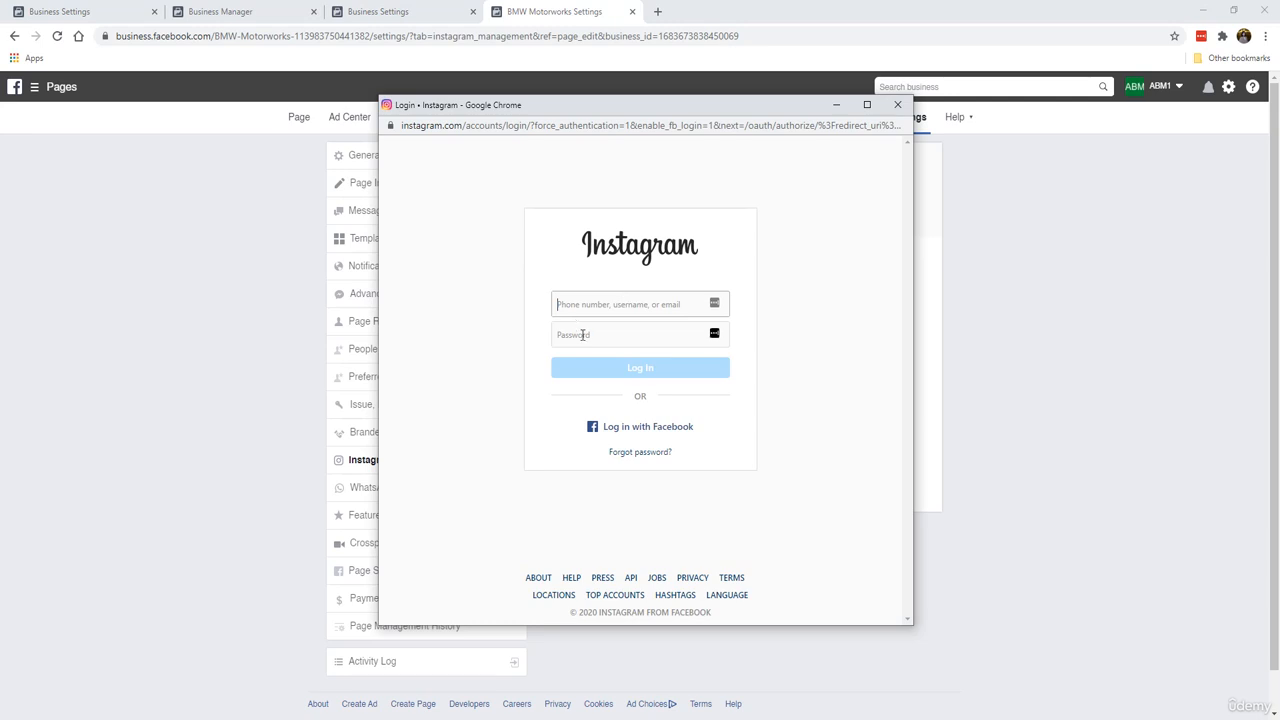
{"action": "left_click", "coordinate": [663, 367]}
{"action": "left_click", "coordinate": [897, 106]}
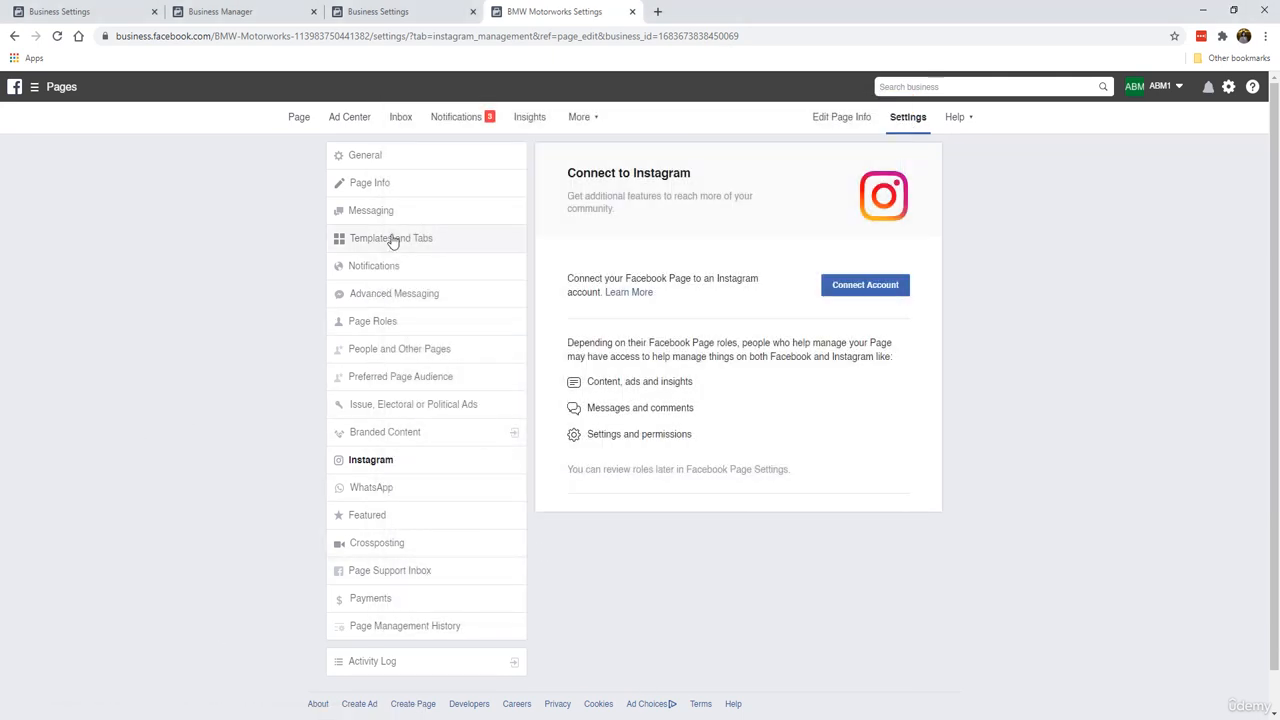
Step: Go to the page's home view and scroll through its tabs and sections
{"action": "left_click", "coordinate": [300, 118]}
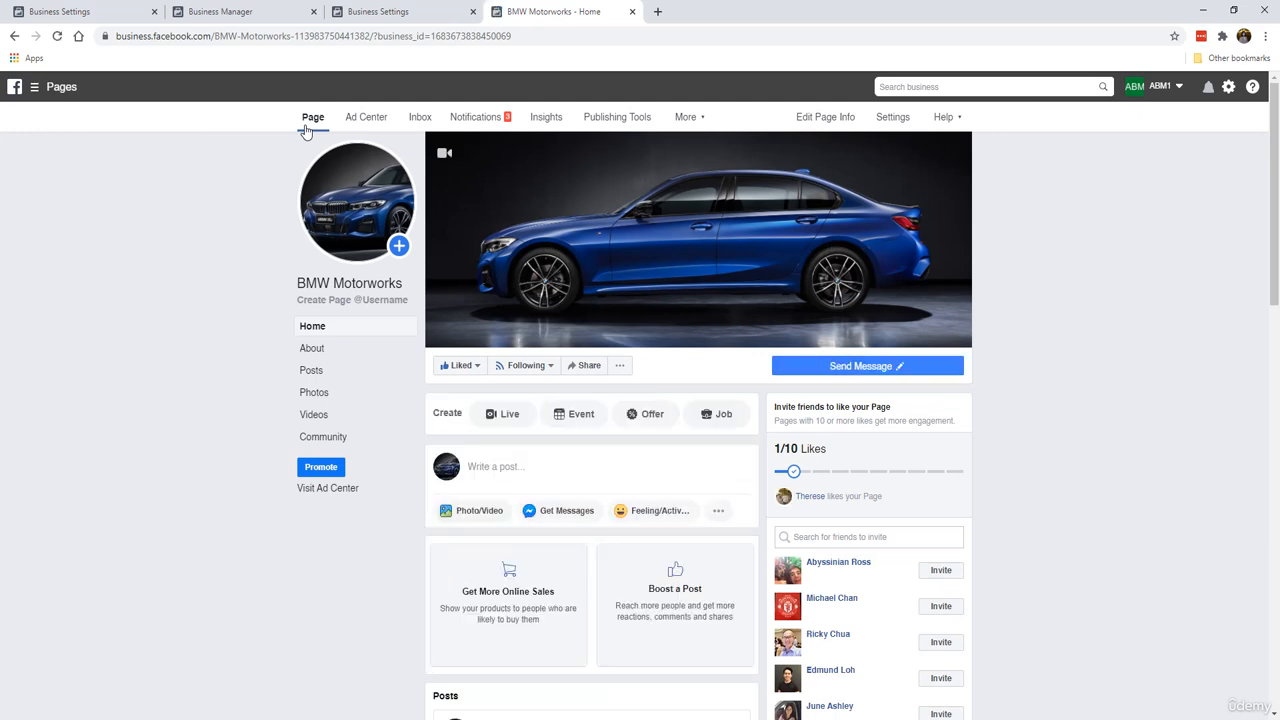
{"action": "scroll", "coordinate": [257, 309], "scroll_direction": "down", "scroll_amount": 6}
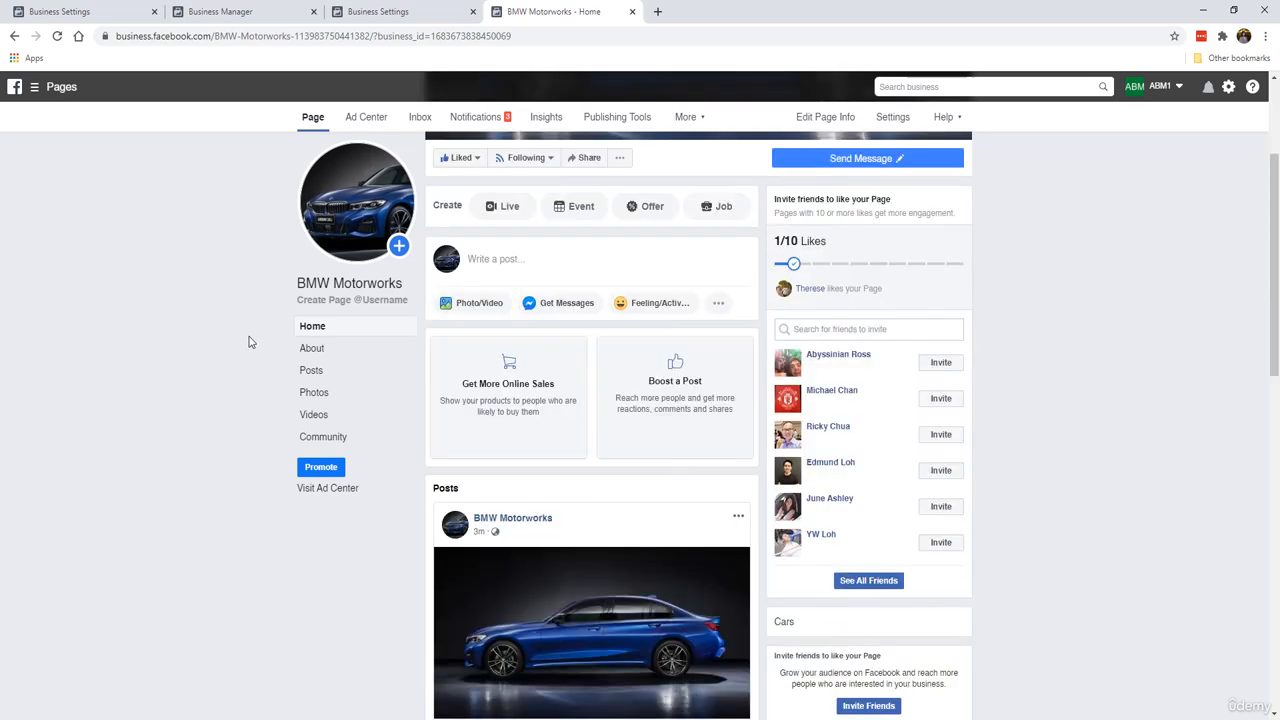
{"action": "scroll", "coordinate": [247, 358], "scroll_direction": "down", "scroll_amount": 4}
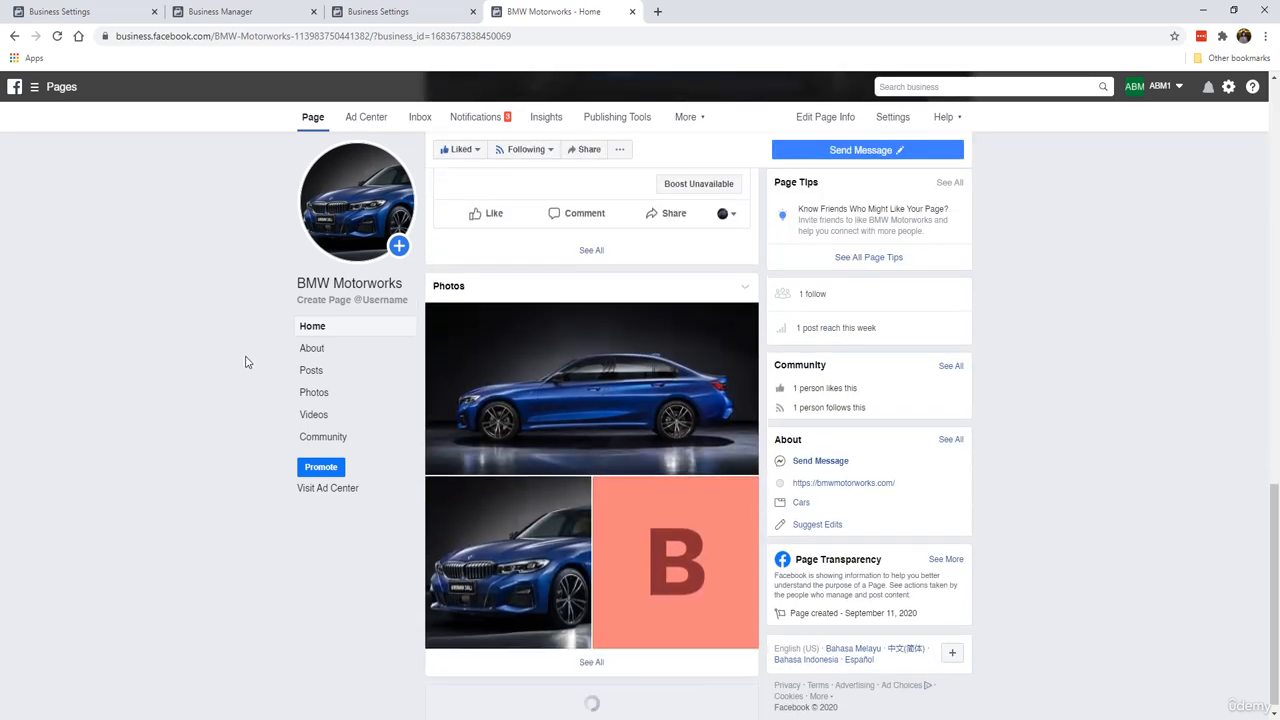
{"action": "scroll", "coordinate": [620, 420], "scroll_direction": "up", "scroll_amount": 5}
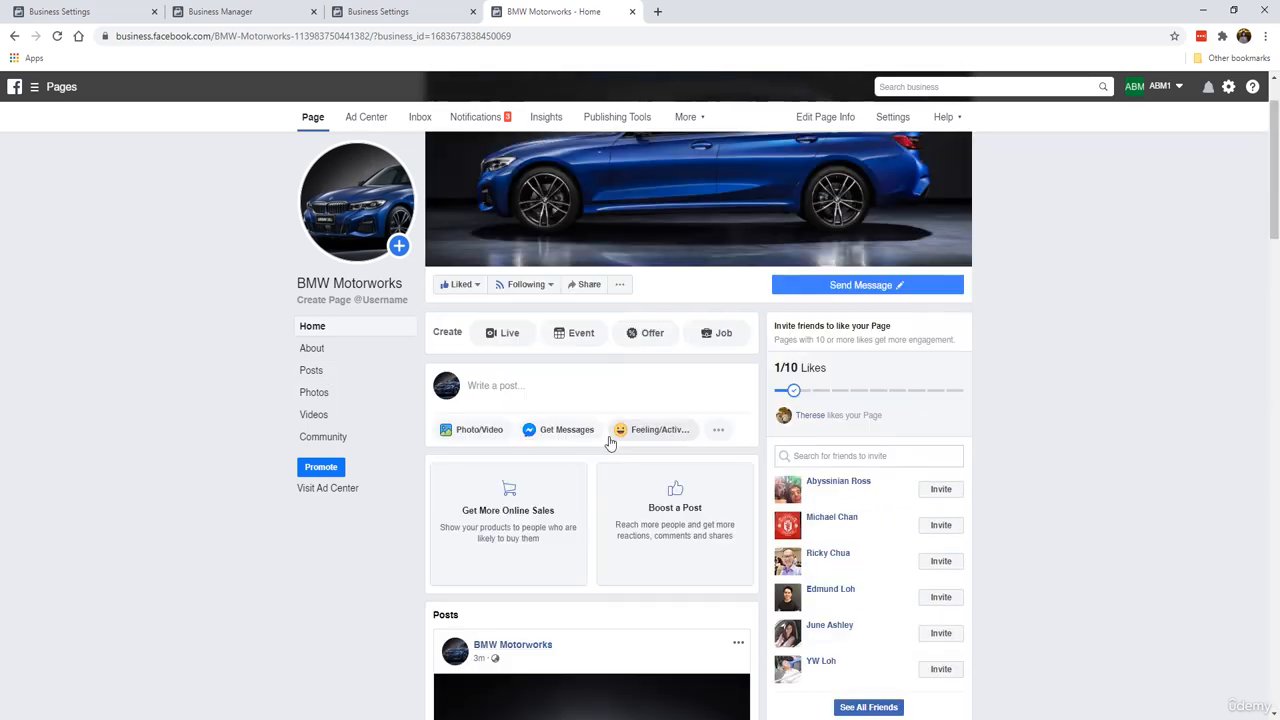
Step: Open the post composer's Schedule Post options, then close the dialog and composer without posting
{"action": "left_click", "coordinate": [583, 394]}
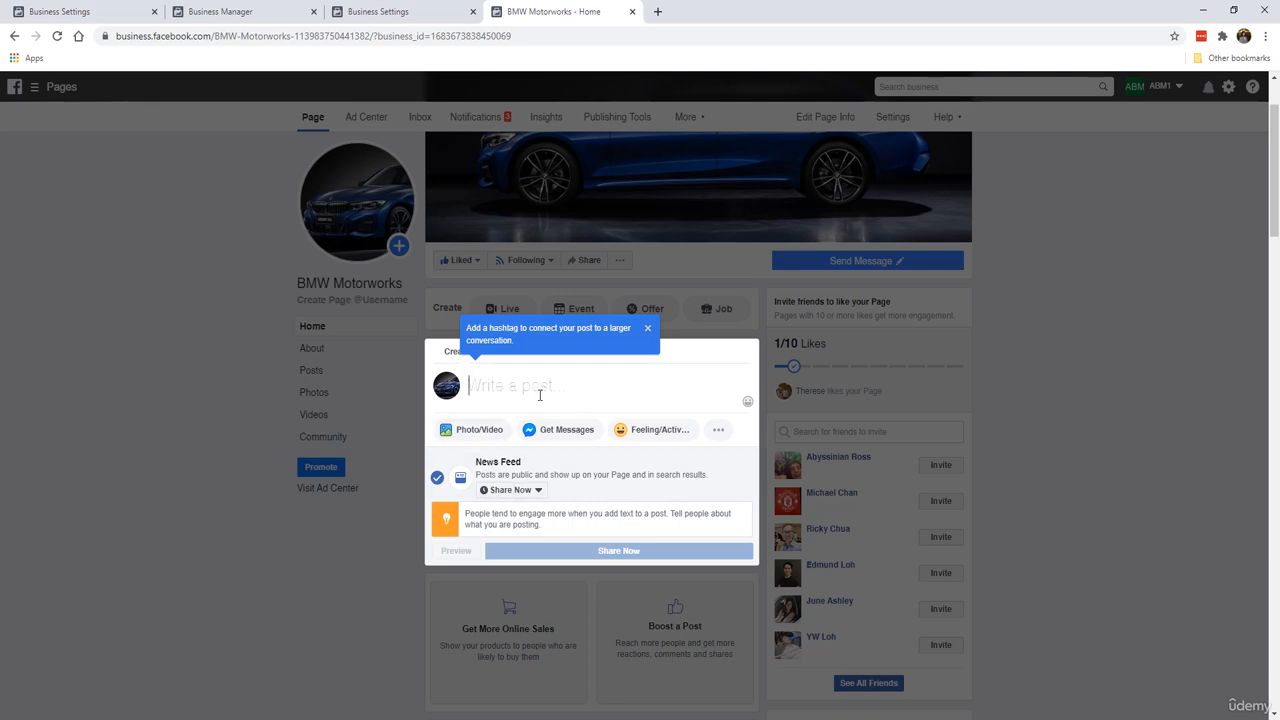
{"action": "left_click", "coordinate": [530, 491]}
{"action": "left_click", "coordinate": [516, 533]}
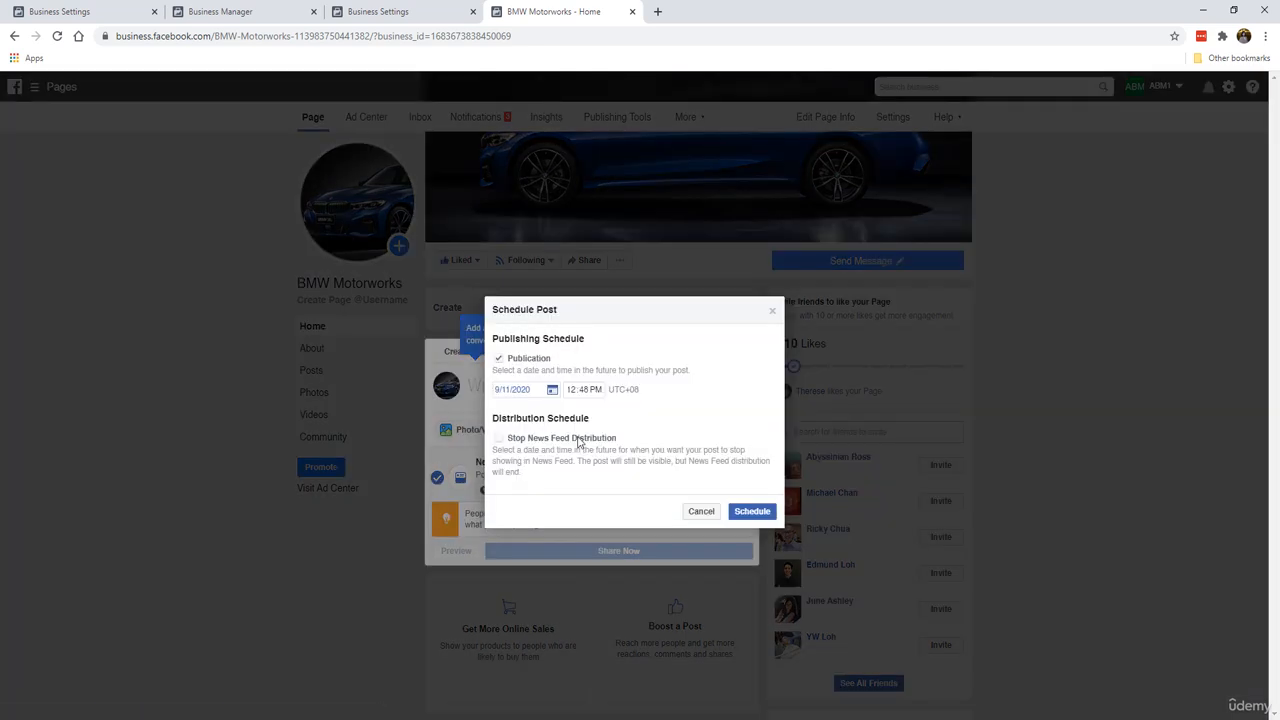
{"action": "left_click", "coordinate": [772, 311]}
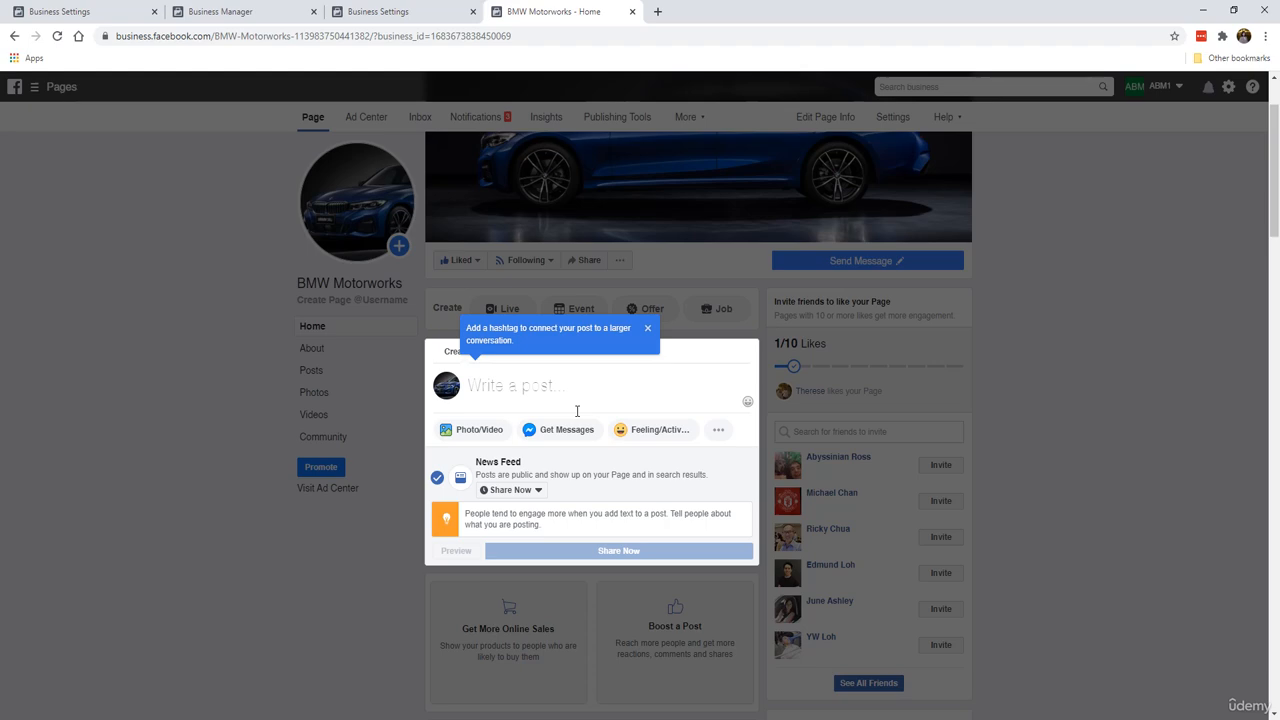
{"action": "left_click", "coordinate": [217, 457]}
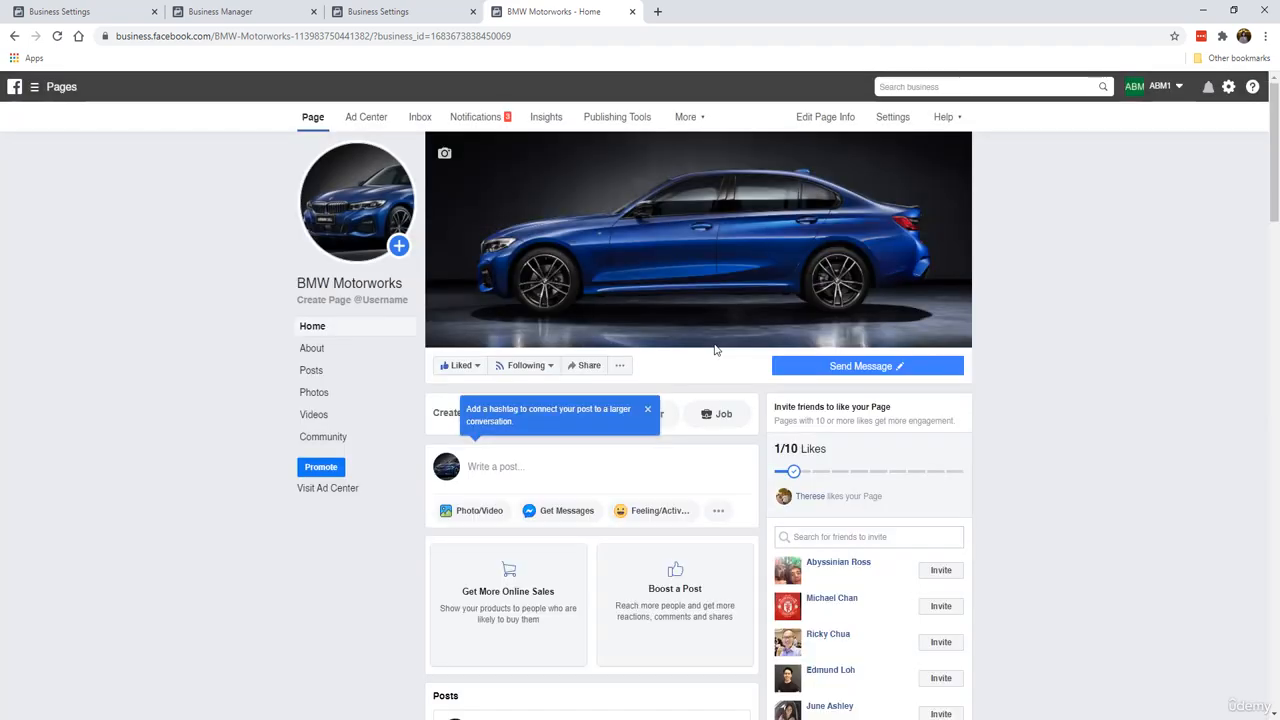
Step: Dismiss the hashtag tip shown above the post composer
{"action": "scroll", "coordinate": [608, 464], "scroll_direction": "down", "scroll_amount": 5}
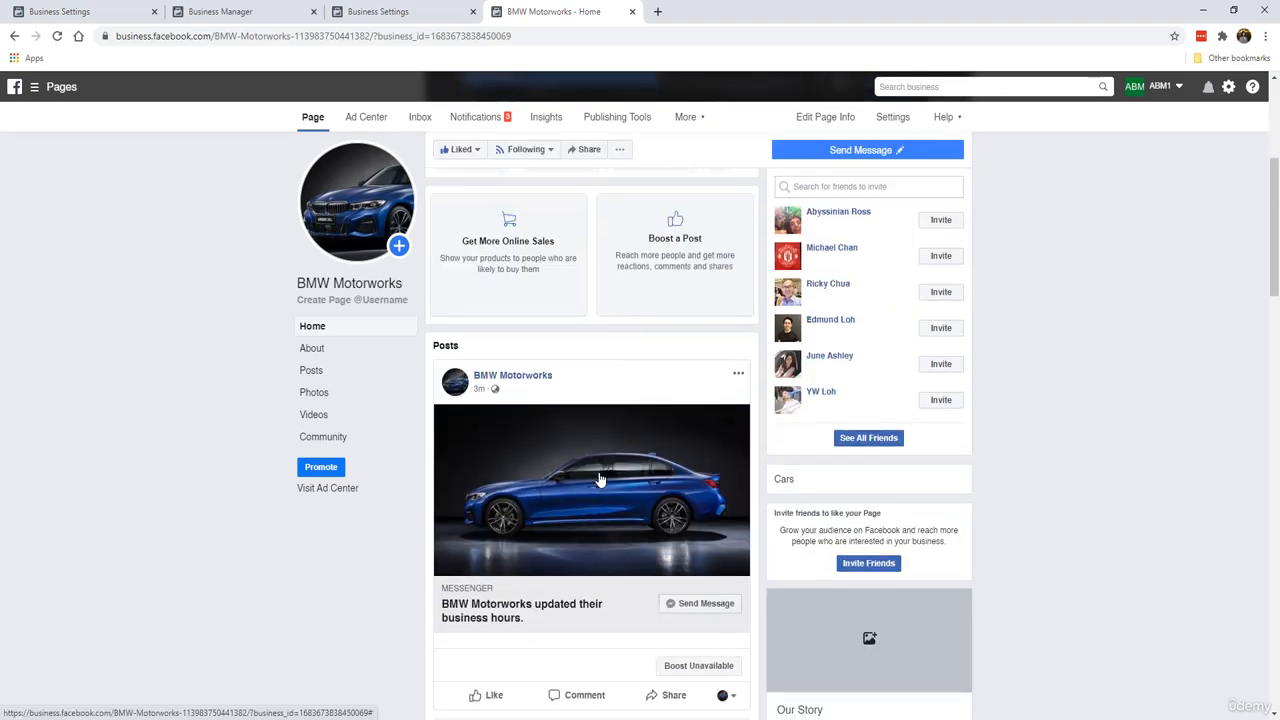
{"action": "scroll", "coordinate": [591, 329], "scroll_direction": "up", "scroll_amount": 5}
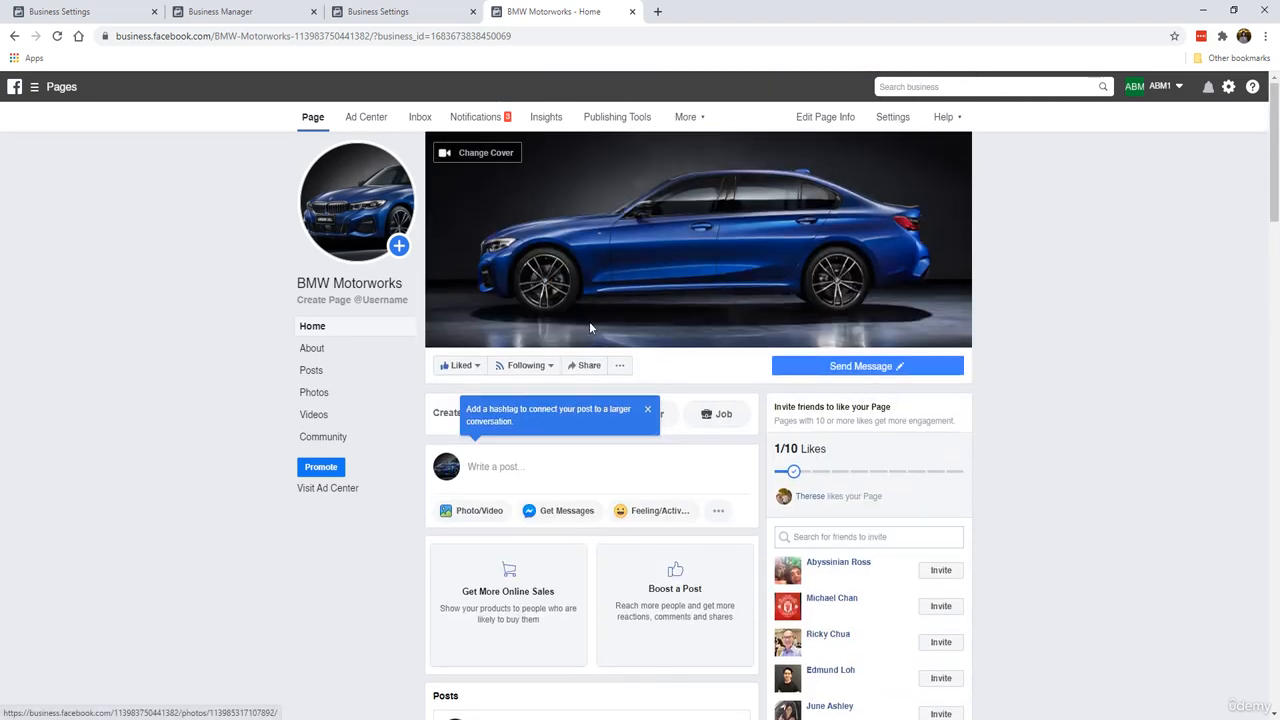
{"action": "left_click", "coordinate": [647, 410]}
{"action": "left_click", "coordinate": [159, 407]}
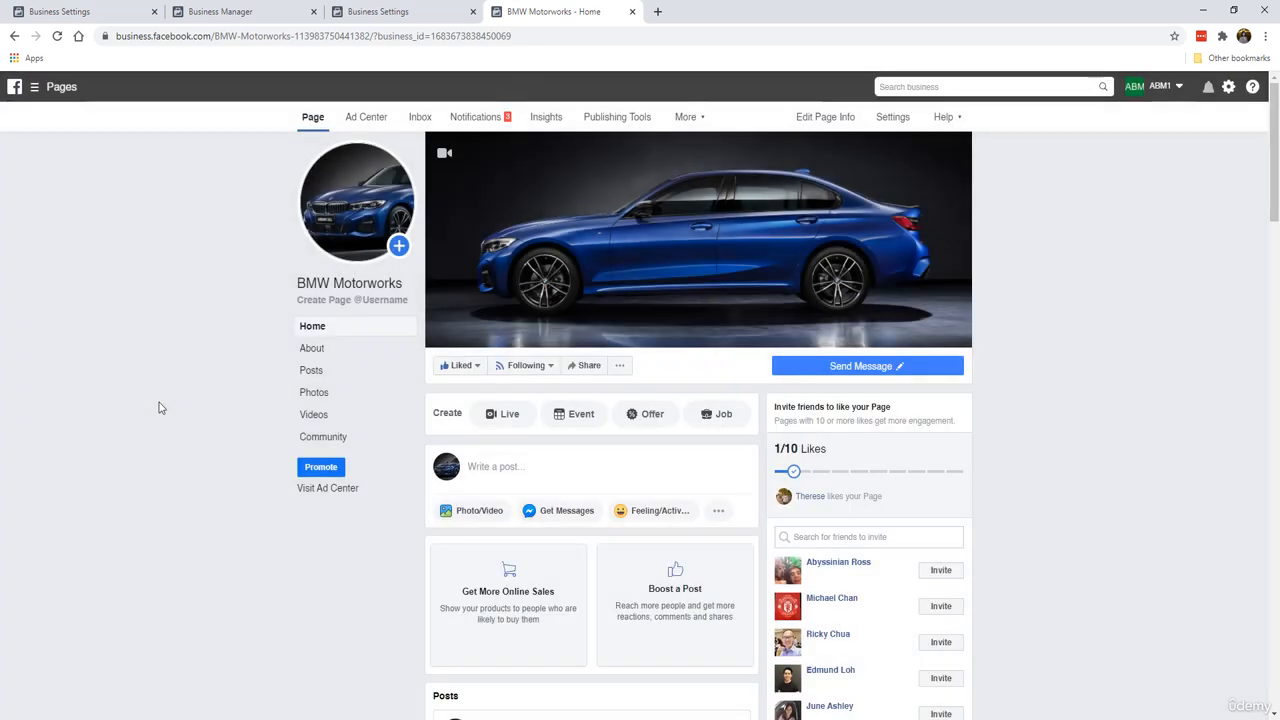